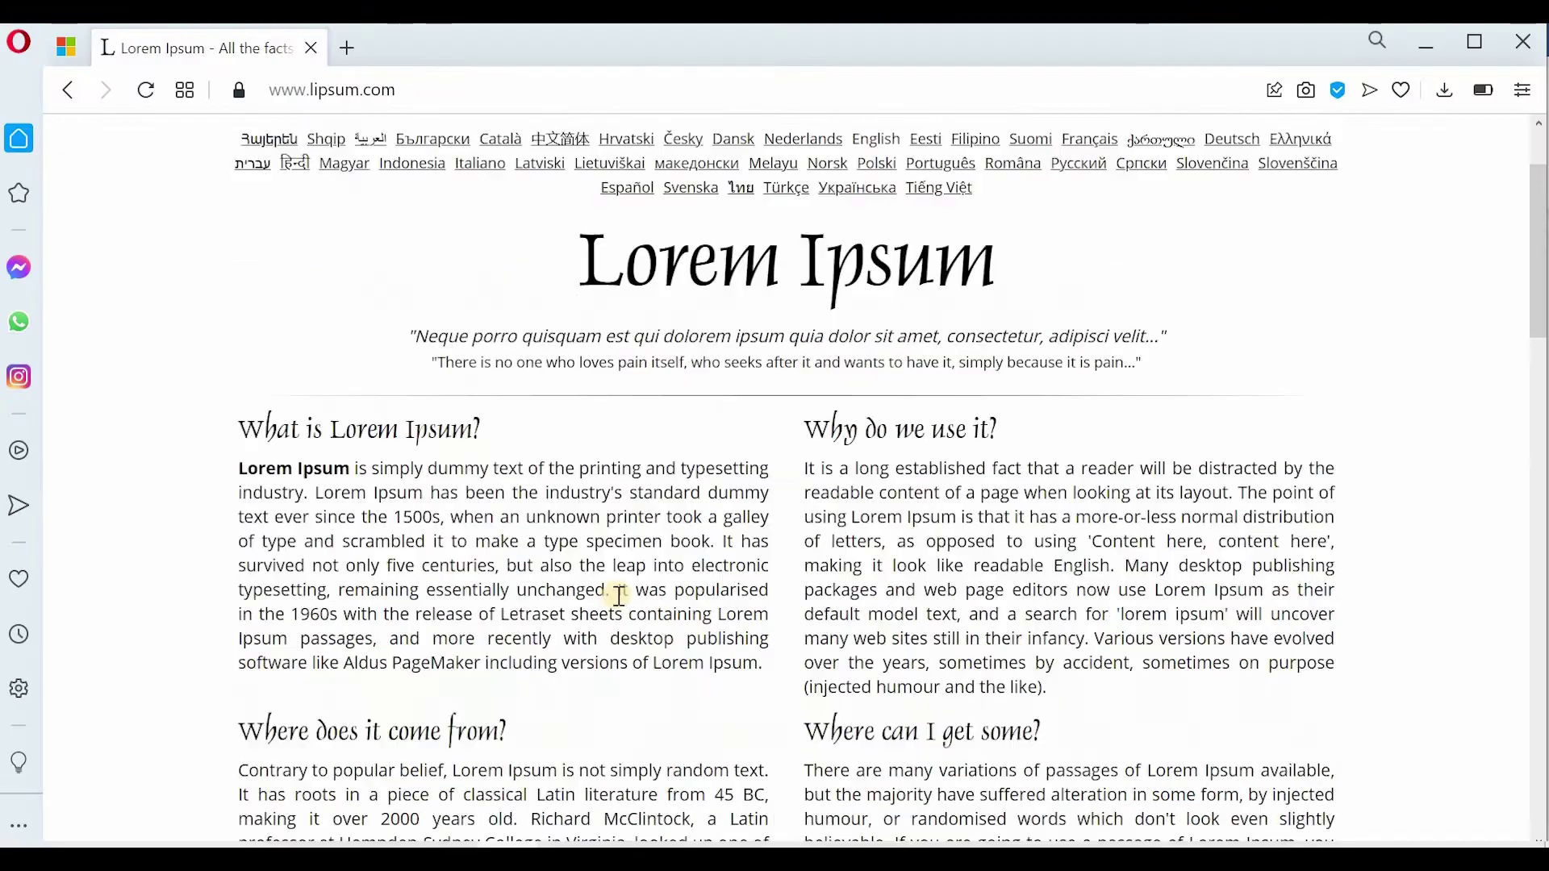
- Scroll through the lipsum.com page and try selecting a passage, then clear the selection
{"action": "scroll", "coordinate": [616, 594], "scroll_direction": "down", "scroll_amount": 20}
{"action": "scroll", "coordinate": [632, 634], "scroll_direction": "up", "scroll_amount": 10}
{"action": "scroll", "coordinate": [408, 588], "scroll_direction": "up", "scroll_amount": 10}
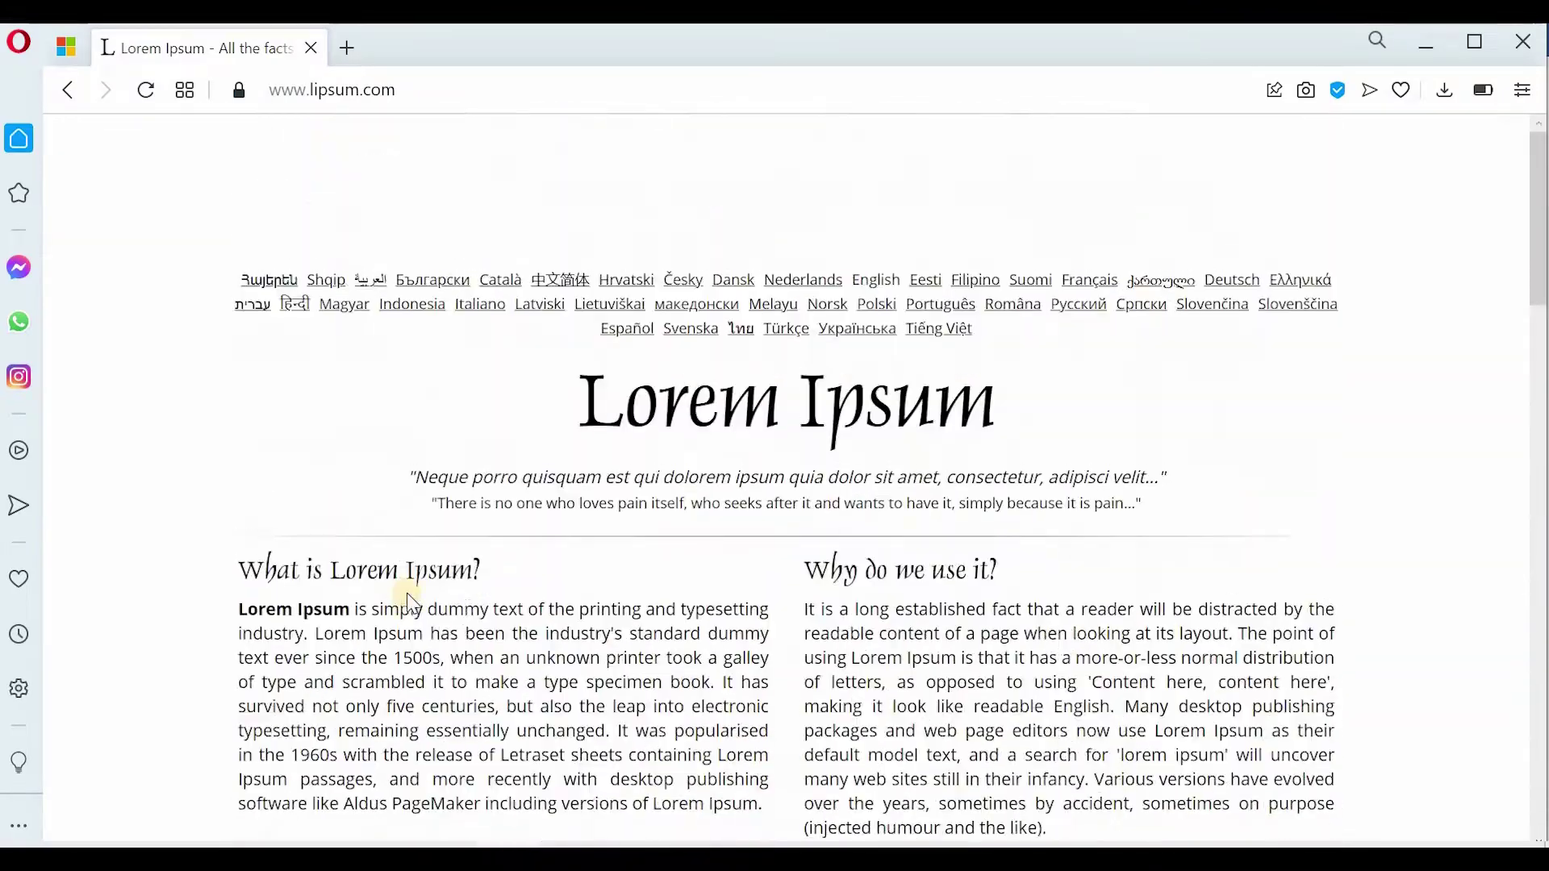
{"action": "scroll", "coordinate": [353, 360], "scroll_direction": "down", "scroll_amount": 5}
{"action": "scroll", "coordinate": [425, 346], "scroll_direction": "up", "scroll_amount": 5}
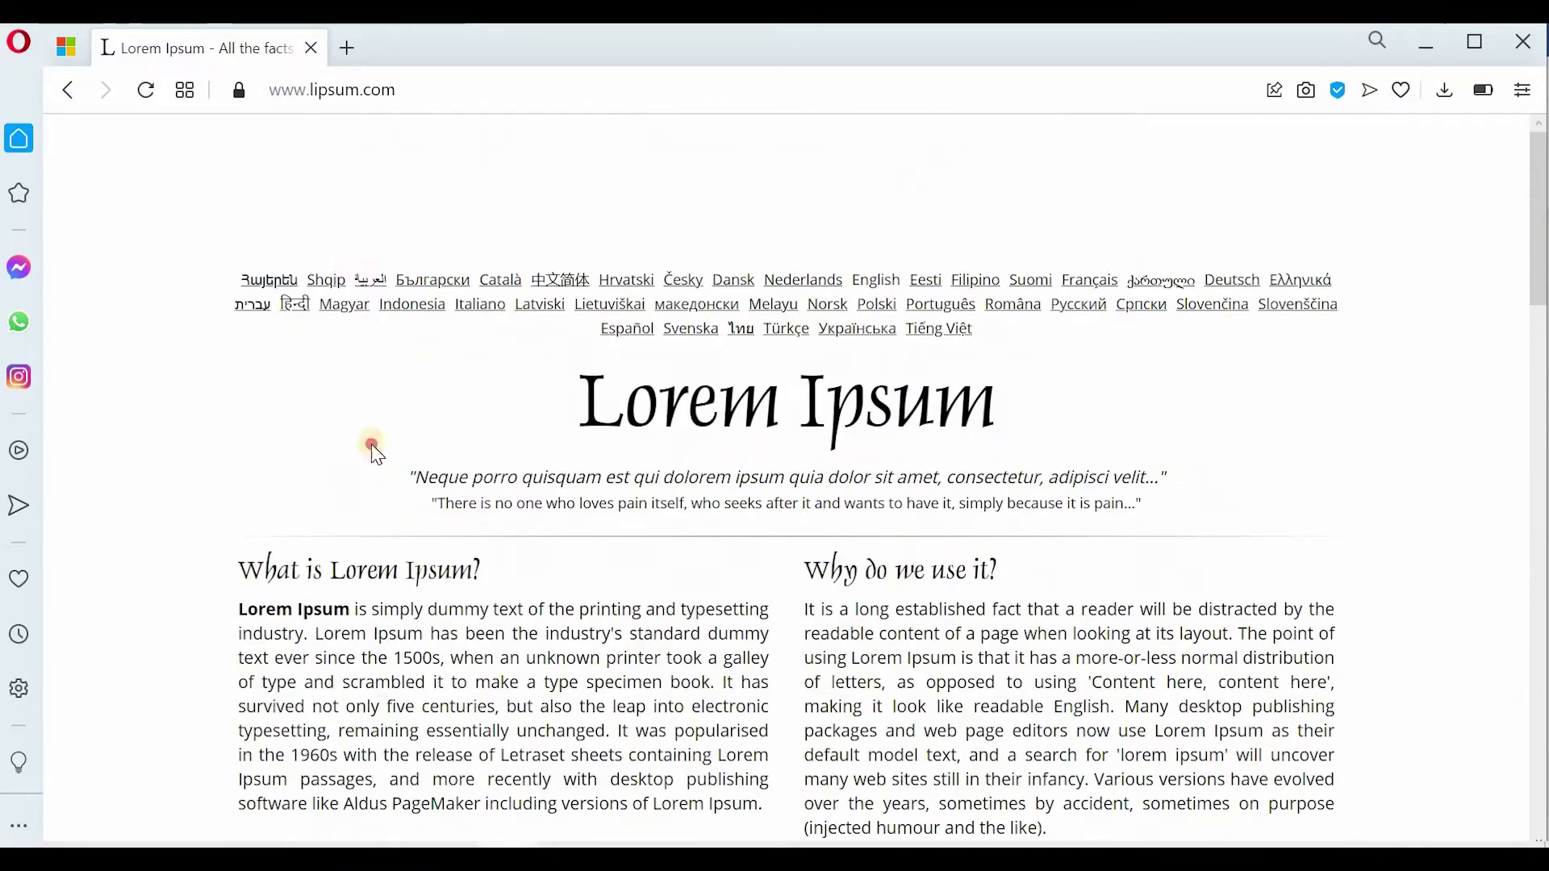
{"action": "left_click_drag", "start_coordinate": [373, 454], "coordinate": [1218, 546]}
{"action": "left_click", "coordinate": [197, 577]}
- Select all the text on the lipsum.com page, starting from 'What is Lorem Ipsum?'
{"action": "scroll", "coordinate": [238, 196], "scroll_direction": "down", "scroll_amount": 5}
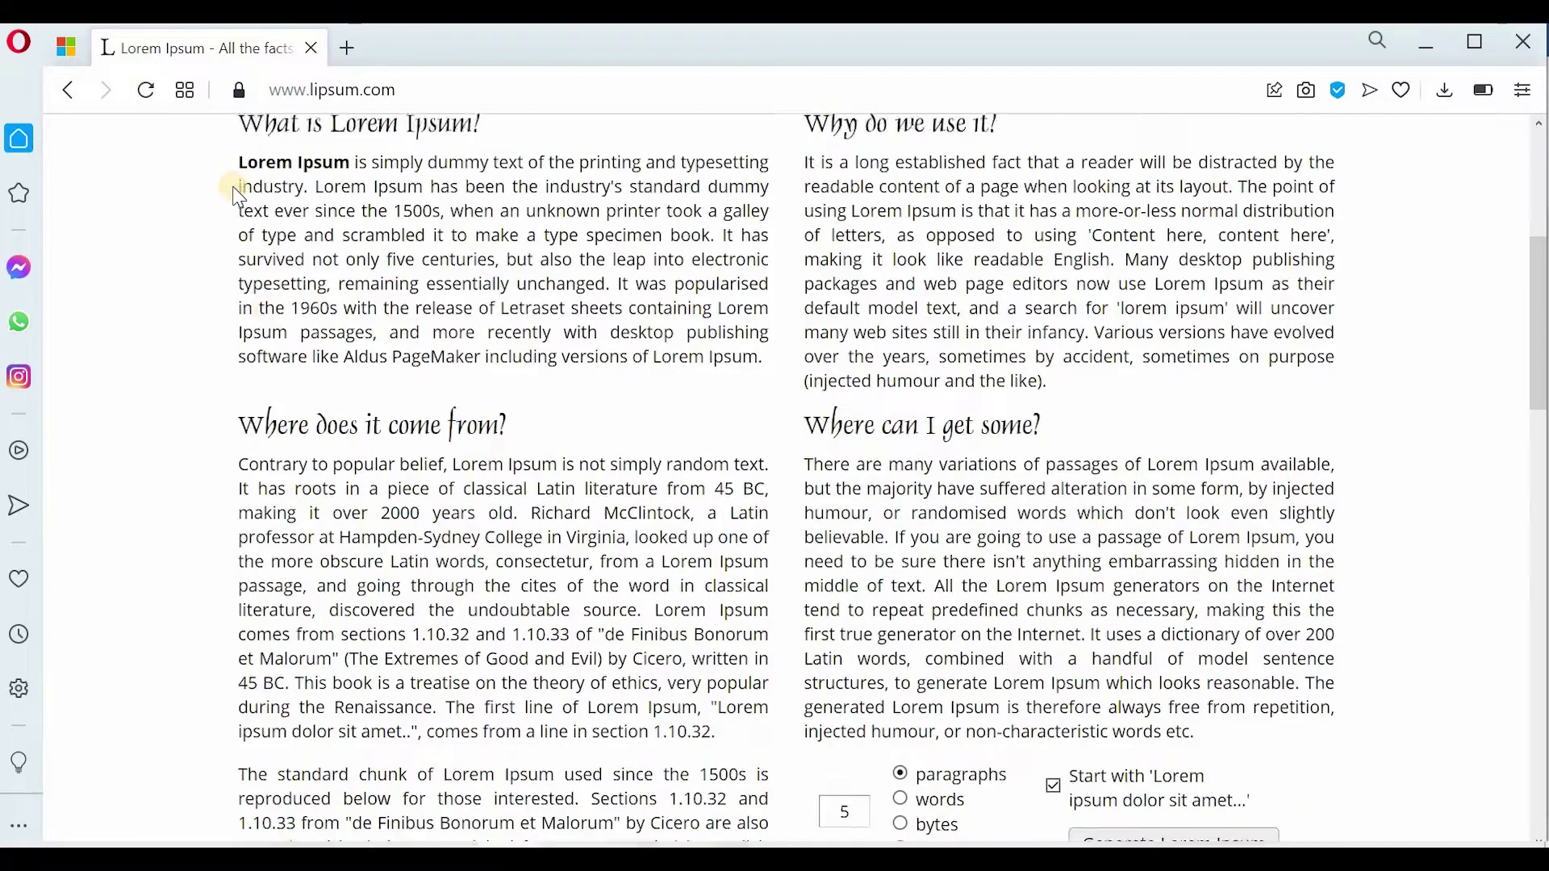
{"action": "scroll", "coordinate": [238, 196], "scroll_direction": "down", "scroll_amount": 3}
{"action": "scroll", "coordinate": [266, 282], "scroll_direction": "up", "scroll_amount": 6}
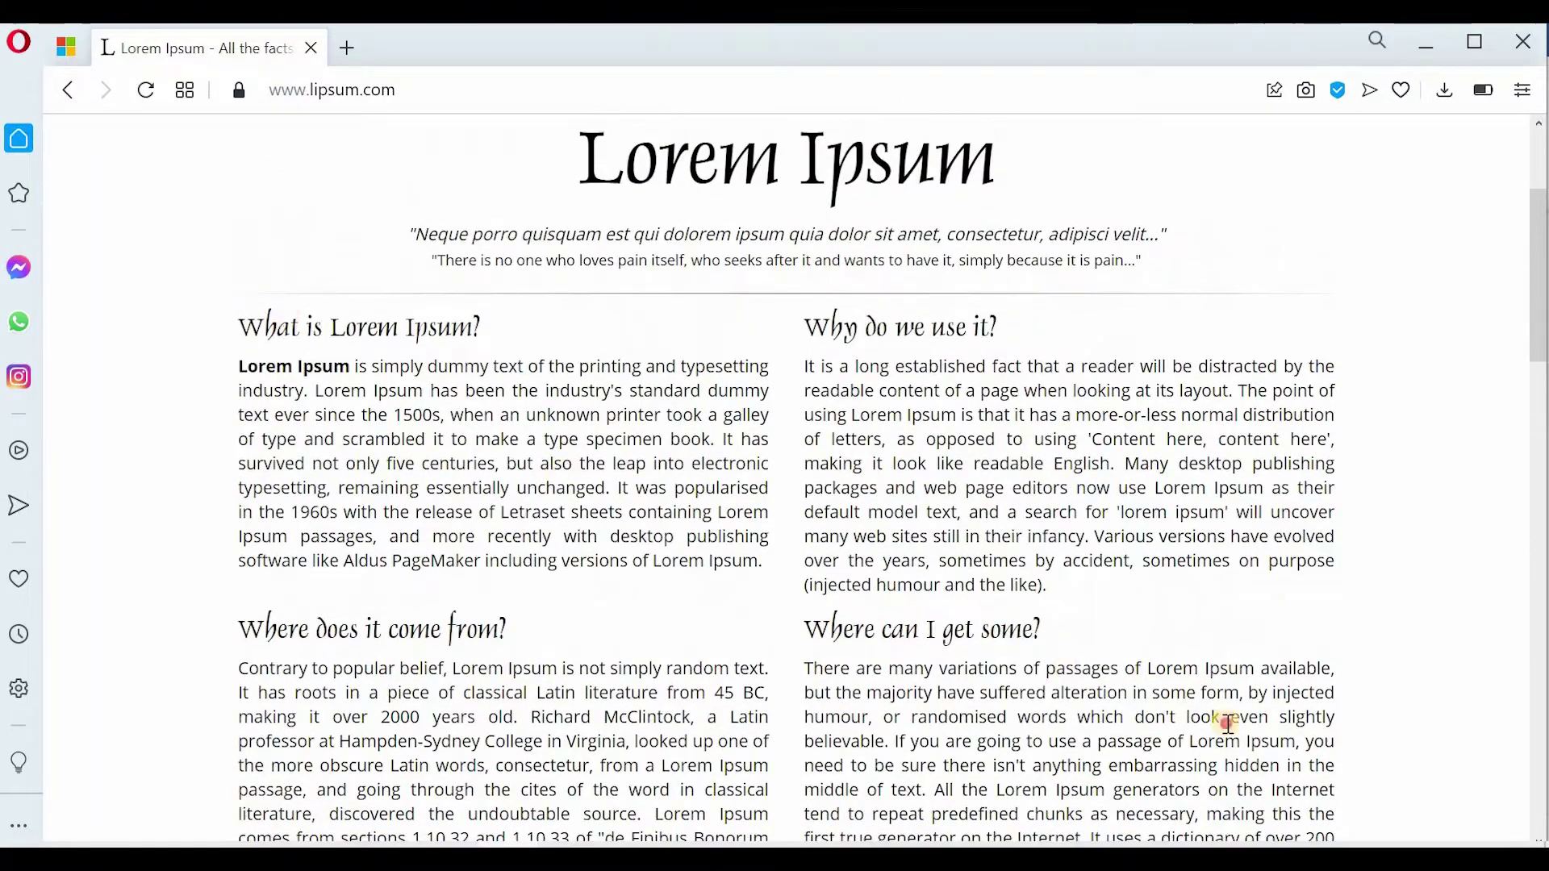
{"action": "left_click", "coordinate": [1227, 724], "text": "shift"}
{"action": "scroll", "coordinate": [1228, 724], "scroll_direction": "down", "scroll_amount": 14}
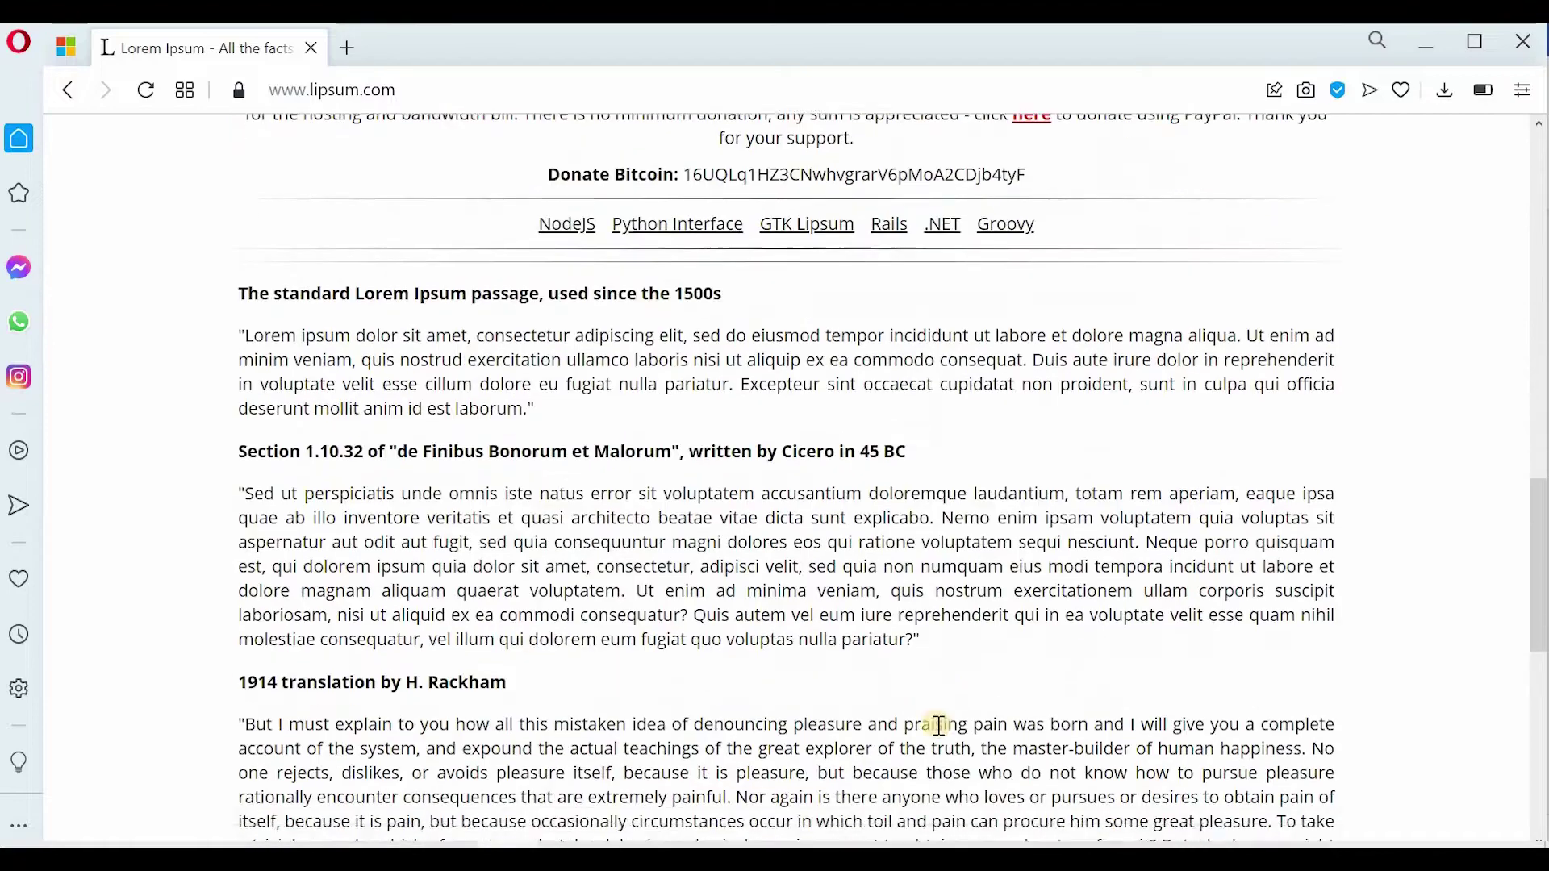
{"action": "scroll", "coordinate": [940, 724], "scroll_direction": "down", "scroll_amount": 4}
{"action": "scroll", "coordinate": [964, 726], "scroll_direction": "up", "scroll_amount": 18}
{"action": "left_click", "coordinate": [904, 632]}
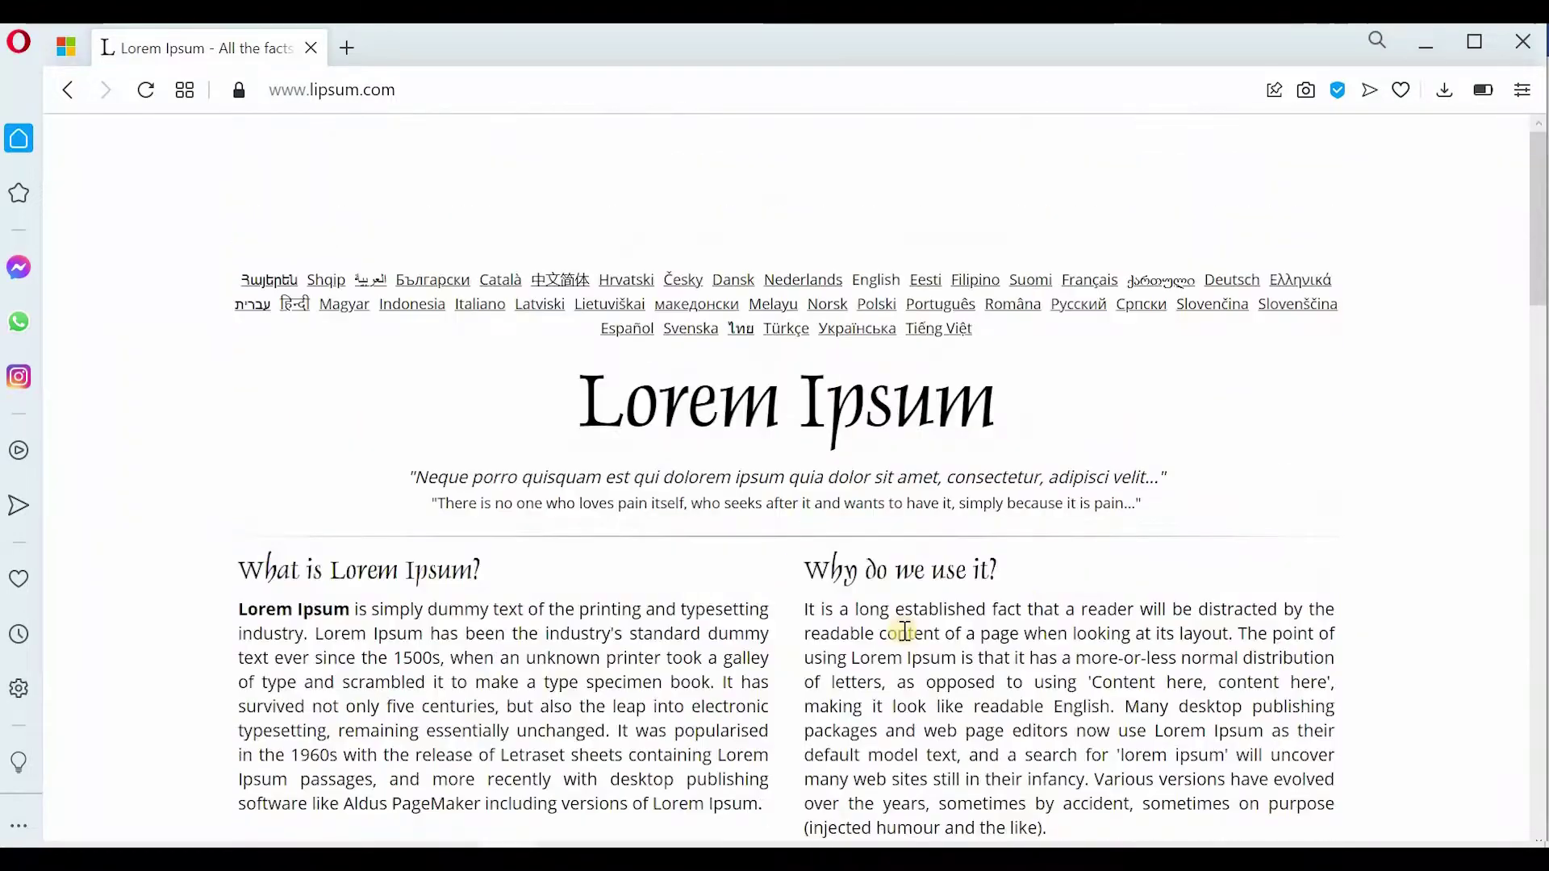
{"action": "key", "text": "ctrl+a"}
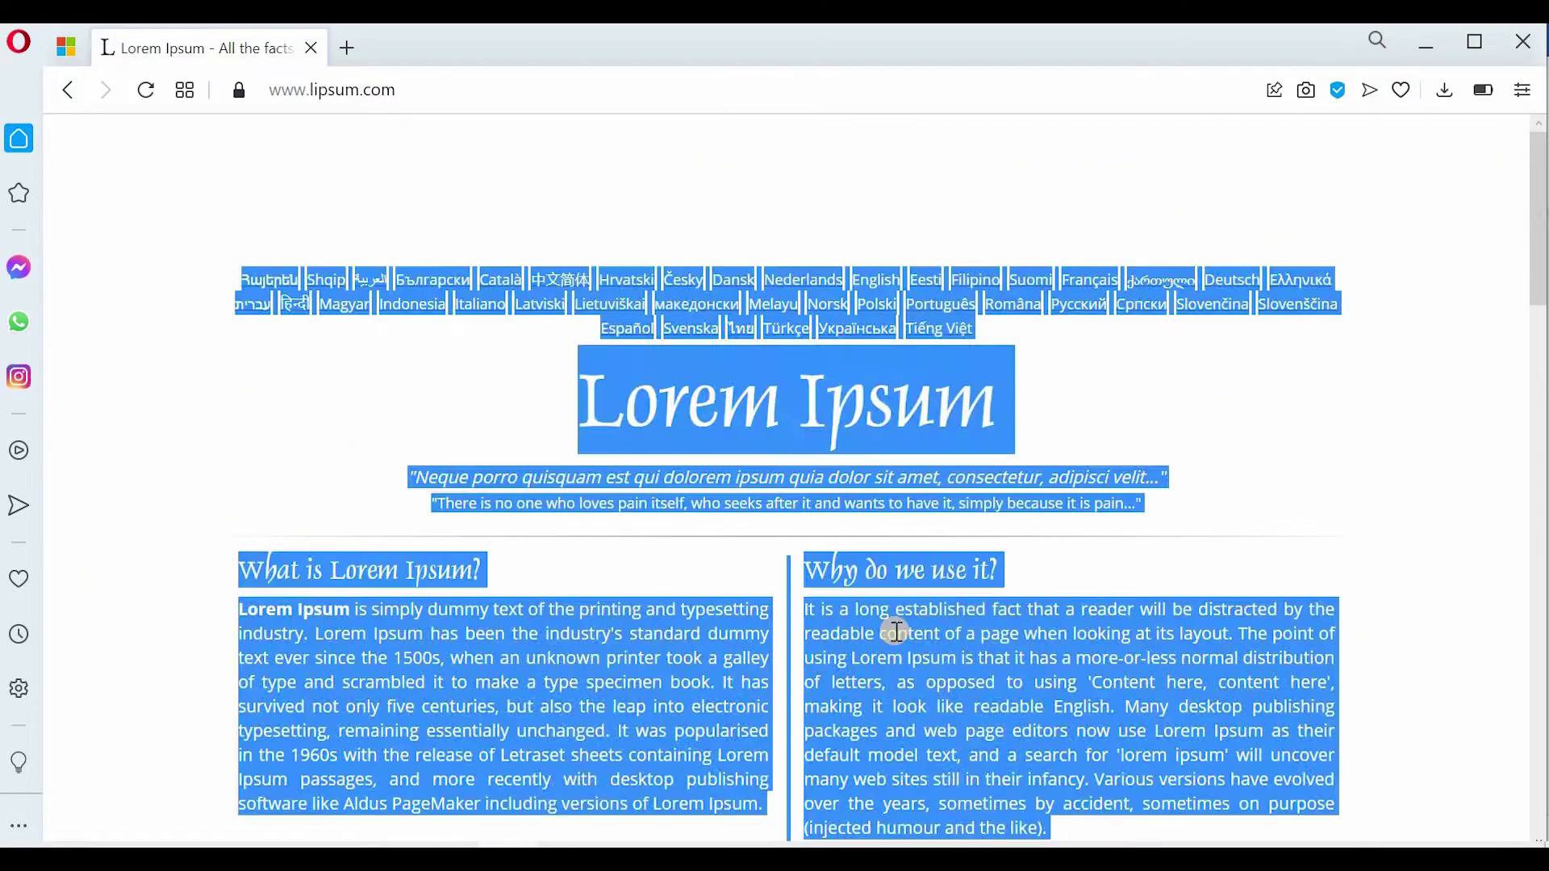
- Paste the lipsum.com page text into the blank Word document and return to its top
{"action": "key", "text": "alt+Tab"}
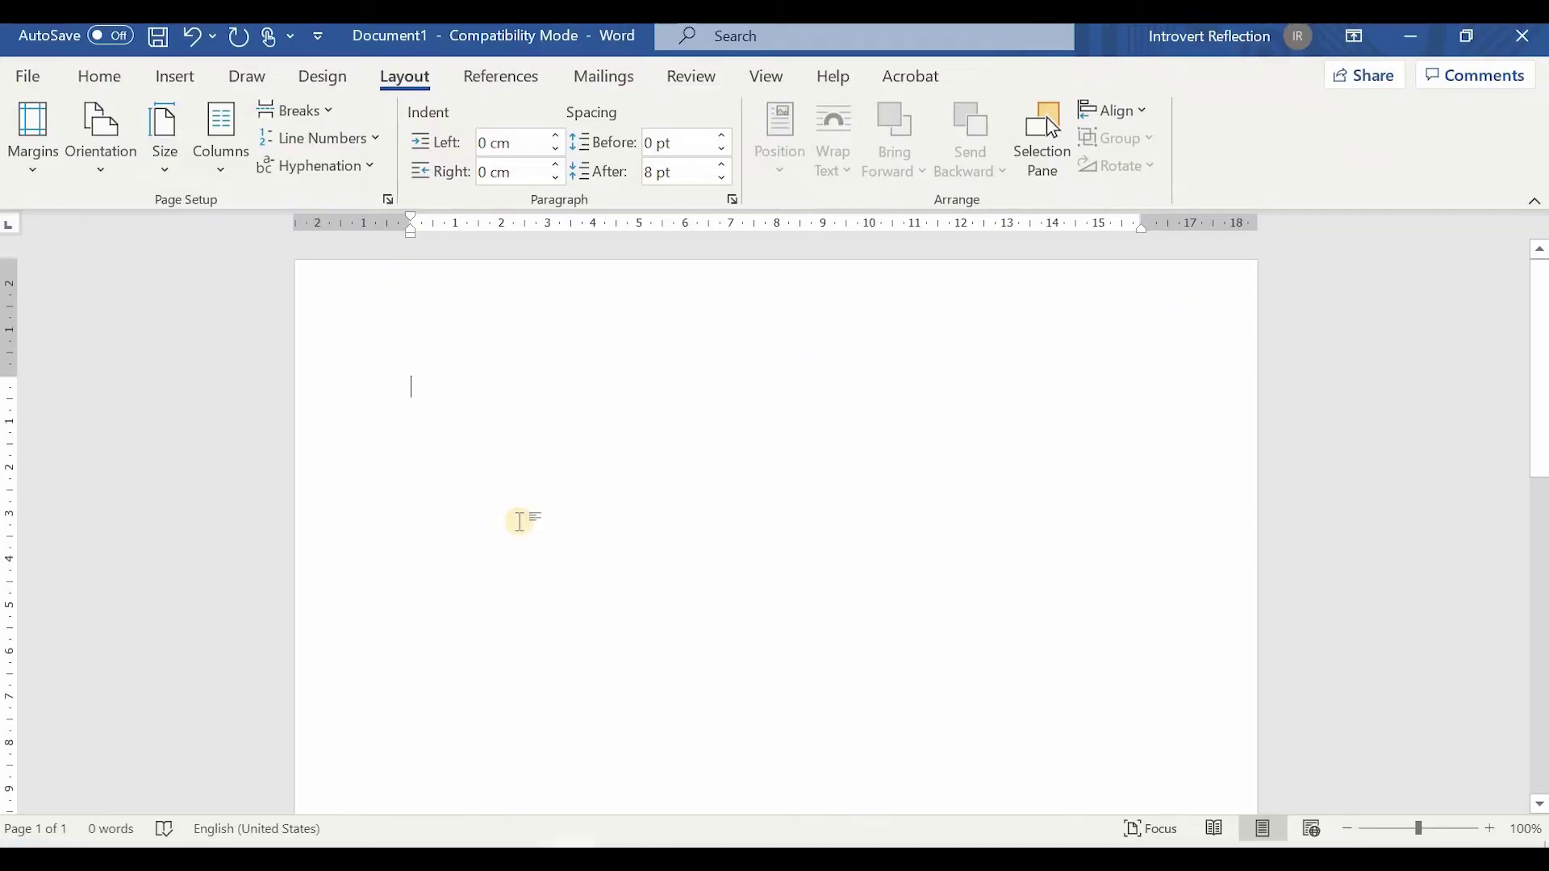
{"action": "key", "text": "ctrl+v"}
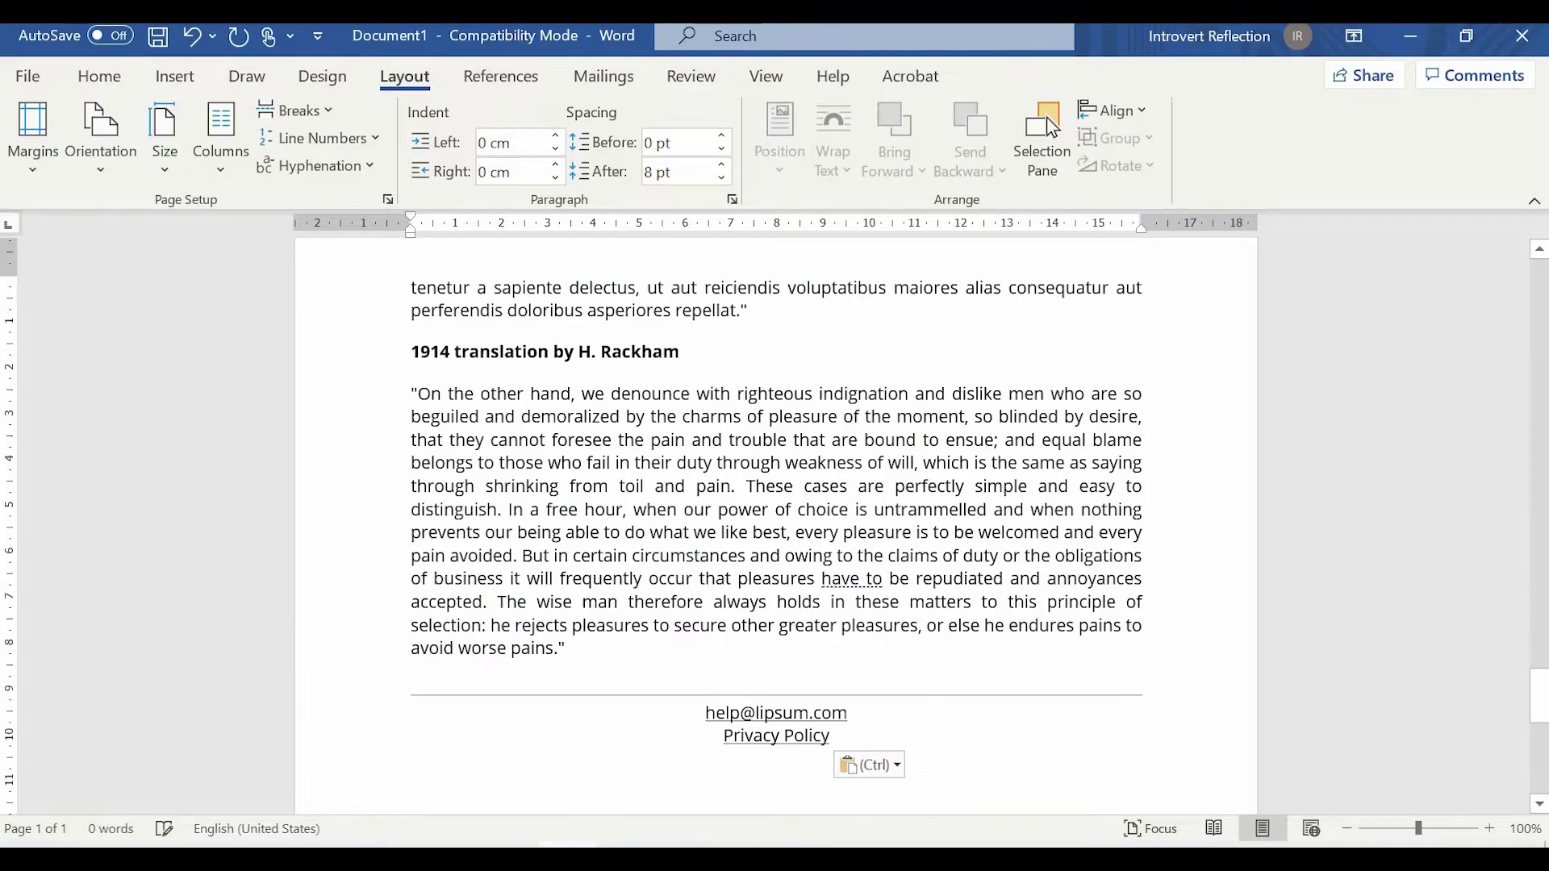
{"action": "left_click_drag", "start_coordinate": [1540, 696], "coordinate": [490, 406]}
- Apply a Two-column layout to the entire pasted document and review the result
{"action": "left_click", "coordinate": [519, 415]}
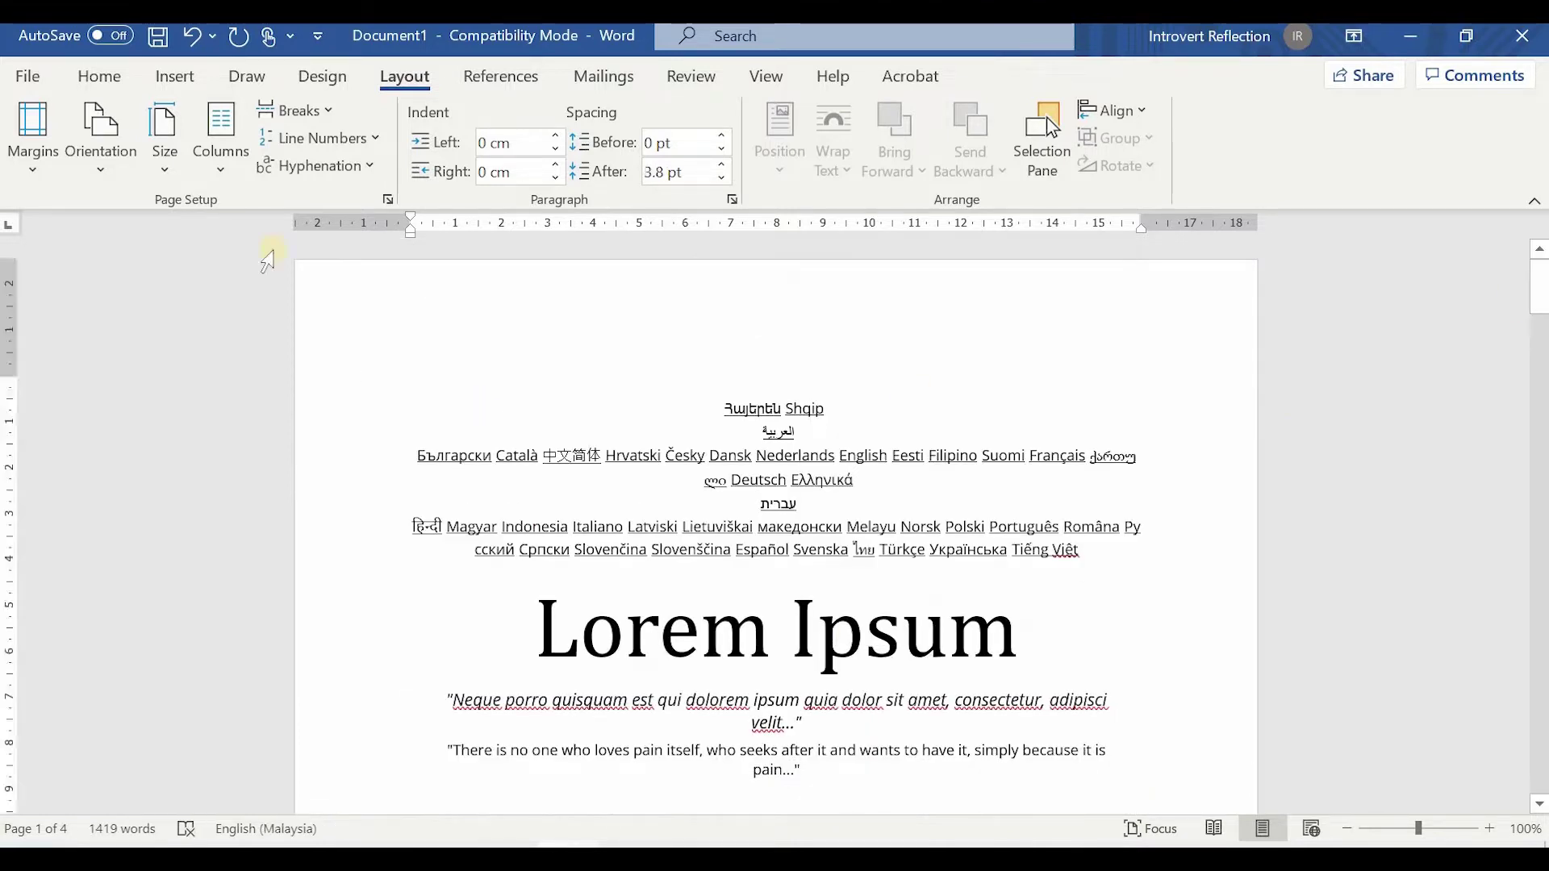
{"action": "left_click", "coordinate": [219, 165]}
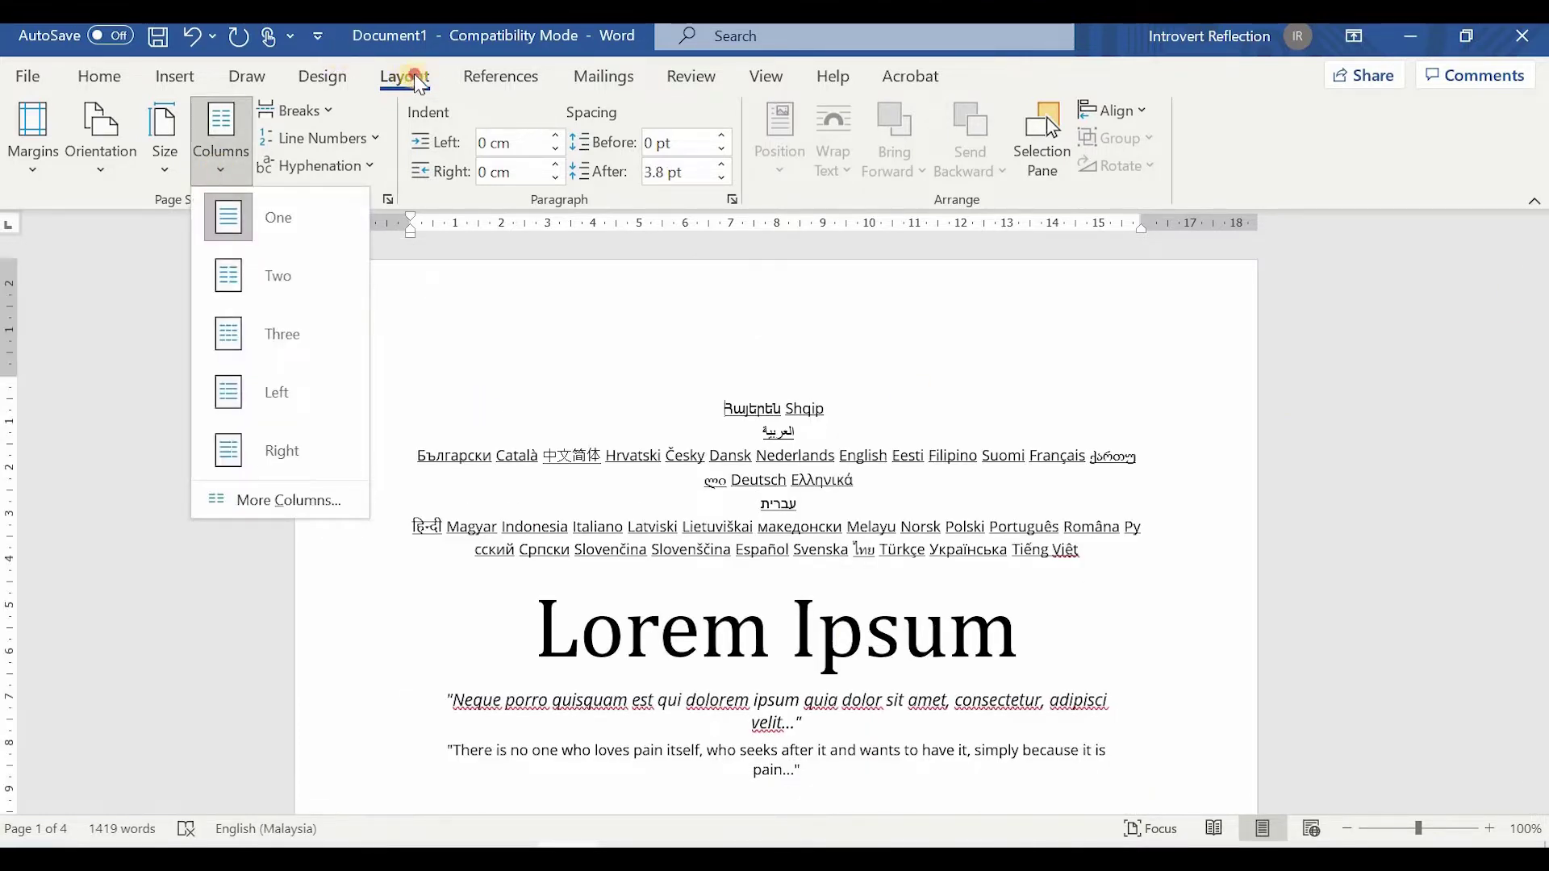
{"action": "left_click", "coordinate": [416, 79]}
{"action": "left_click", "coordinate": [224, 178]}
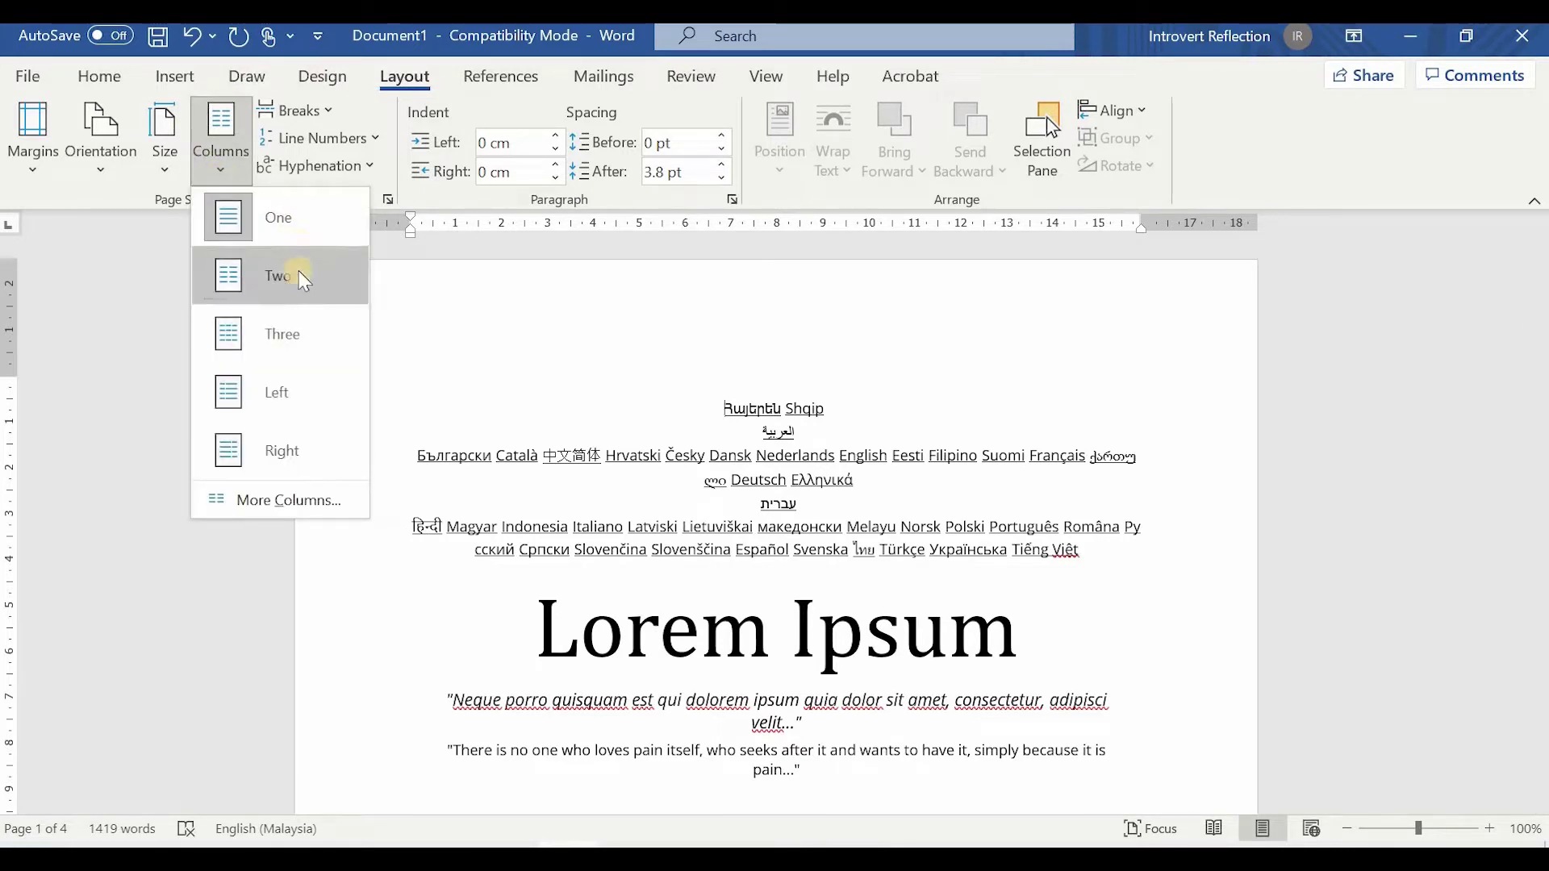
{"action": "left_click", "coordinate": [299, 273]}
{"action": "scroll", "coordinate": [1442, 449], "scroll_direction": "down", "scroll_amount": 5}
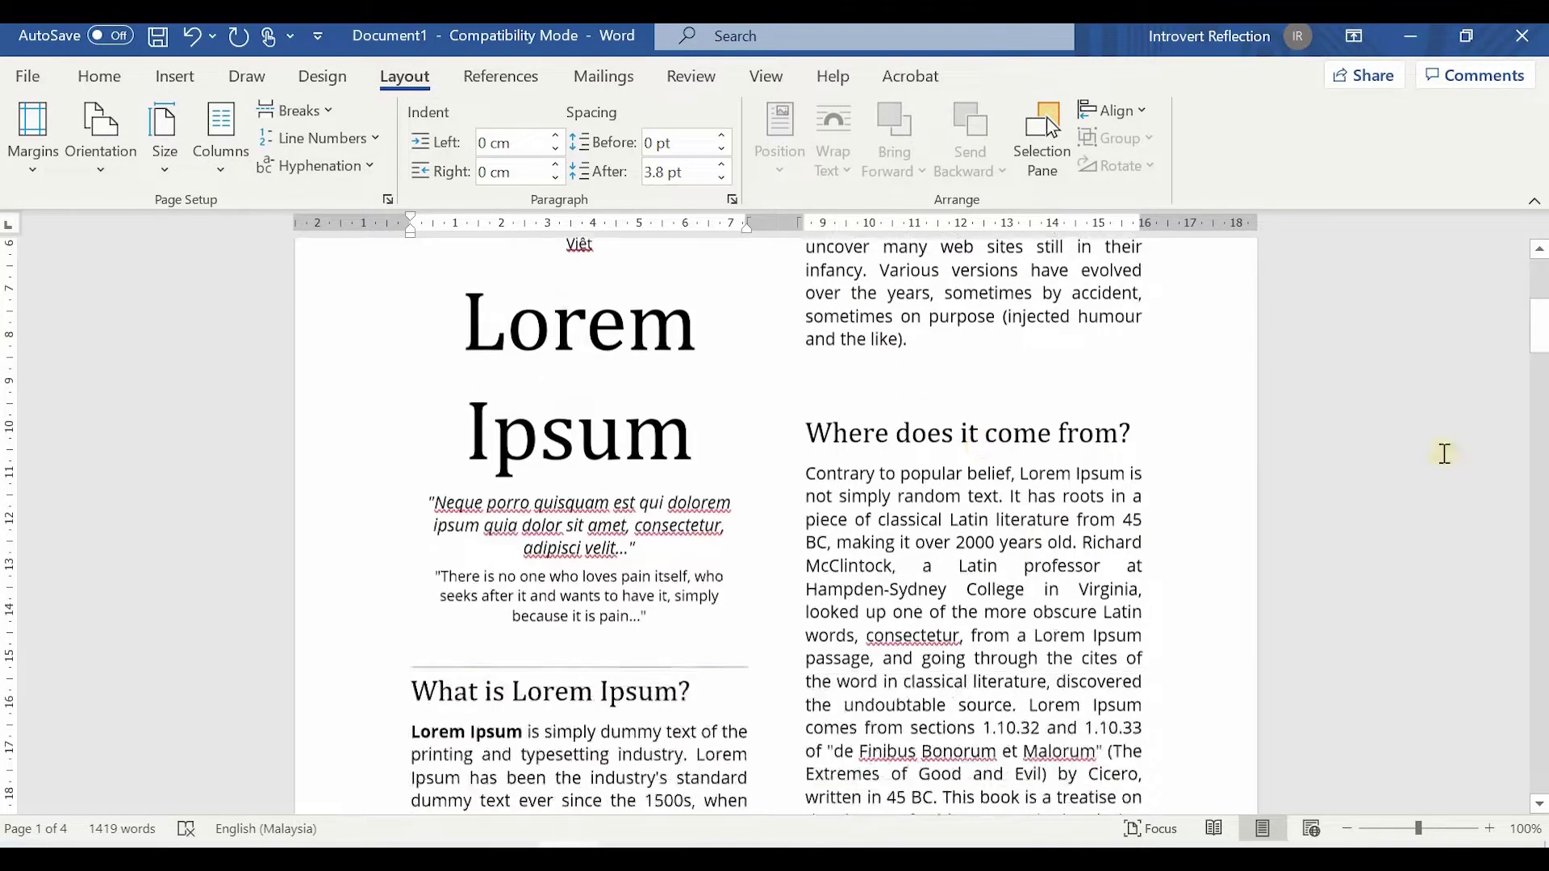
{"action": "scroll", "coordinate": [1442, 449], "scroll_direction": "up", "scroll_amount": 4}
{"action": "left_click_drag", "start_coordinate": [1539, 333], "coordinate": [1031, 498]}
{"action": "scroll", "coordinate": [1040, 496], "scroll_direction": "up", "scroll_amount": 3}
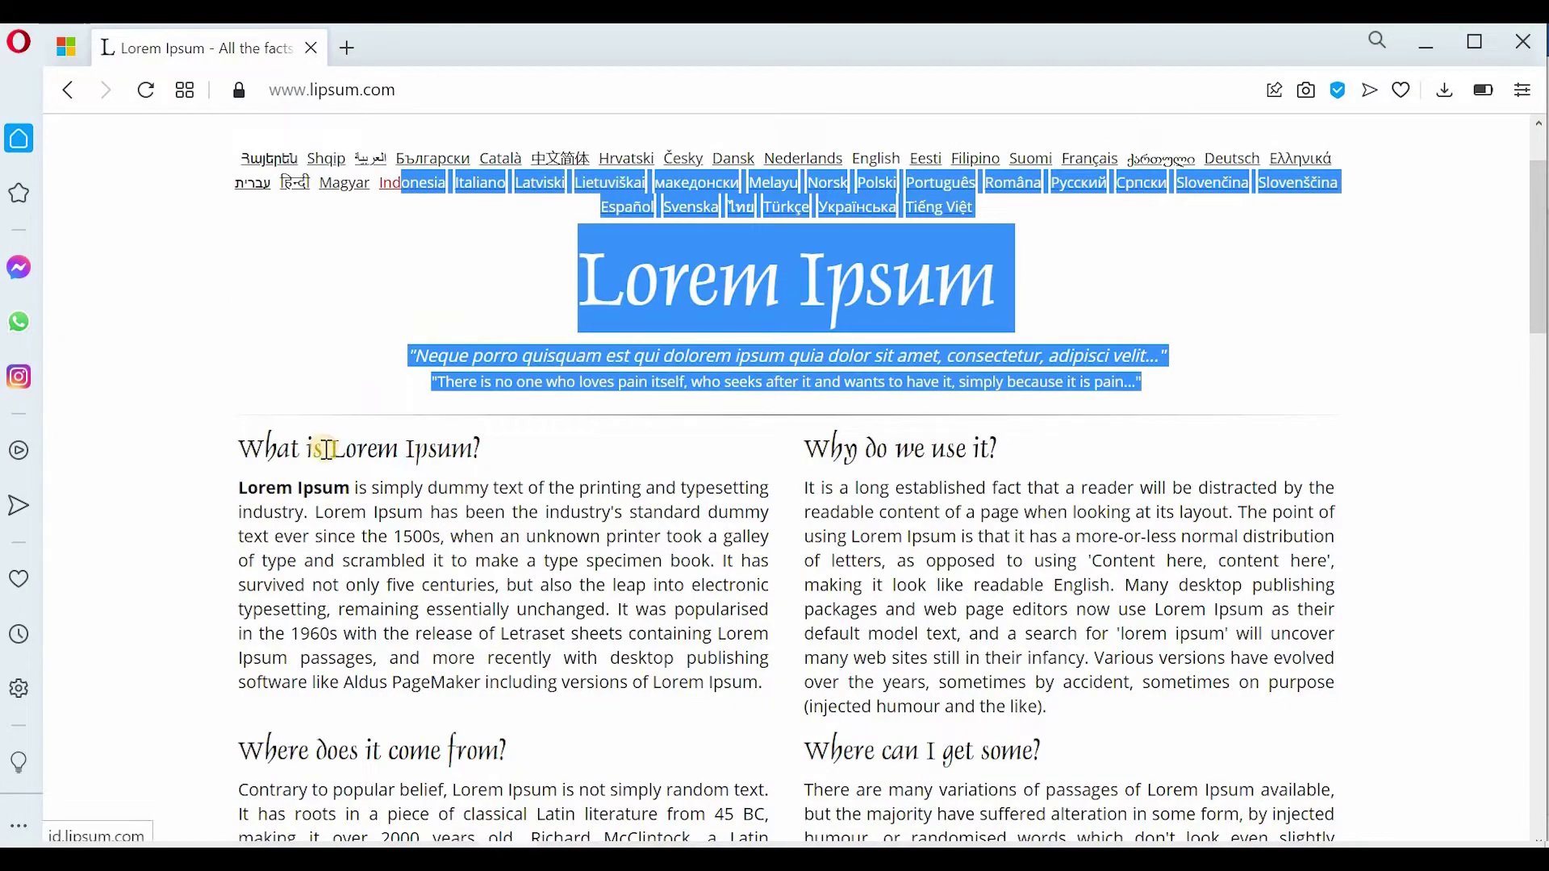
{"action": "scroll", "coordinate": [557, 523], "scroll_direction": "down", "scroll_amount": 9}
{"action": "scroll", "coordinate": [906, 716], "scroll_direction": "down", "scroll_amount": 10}
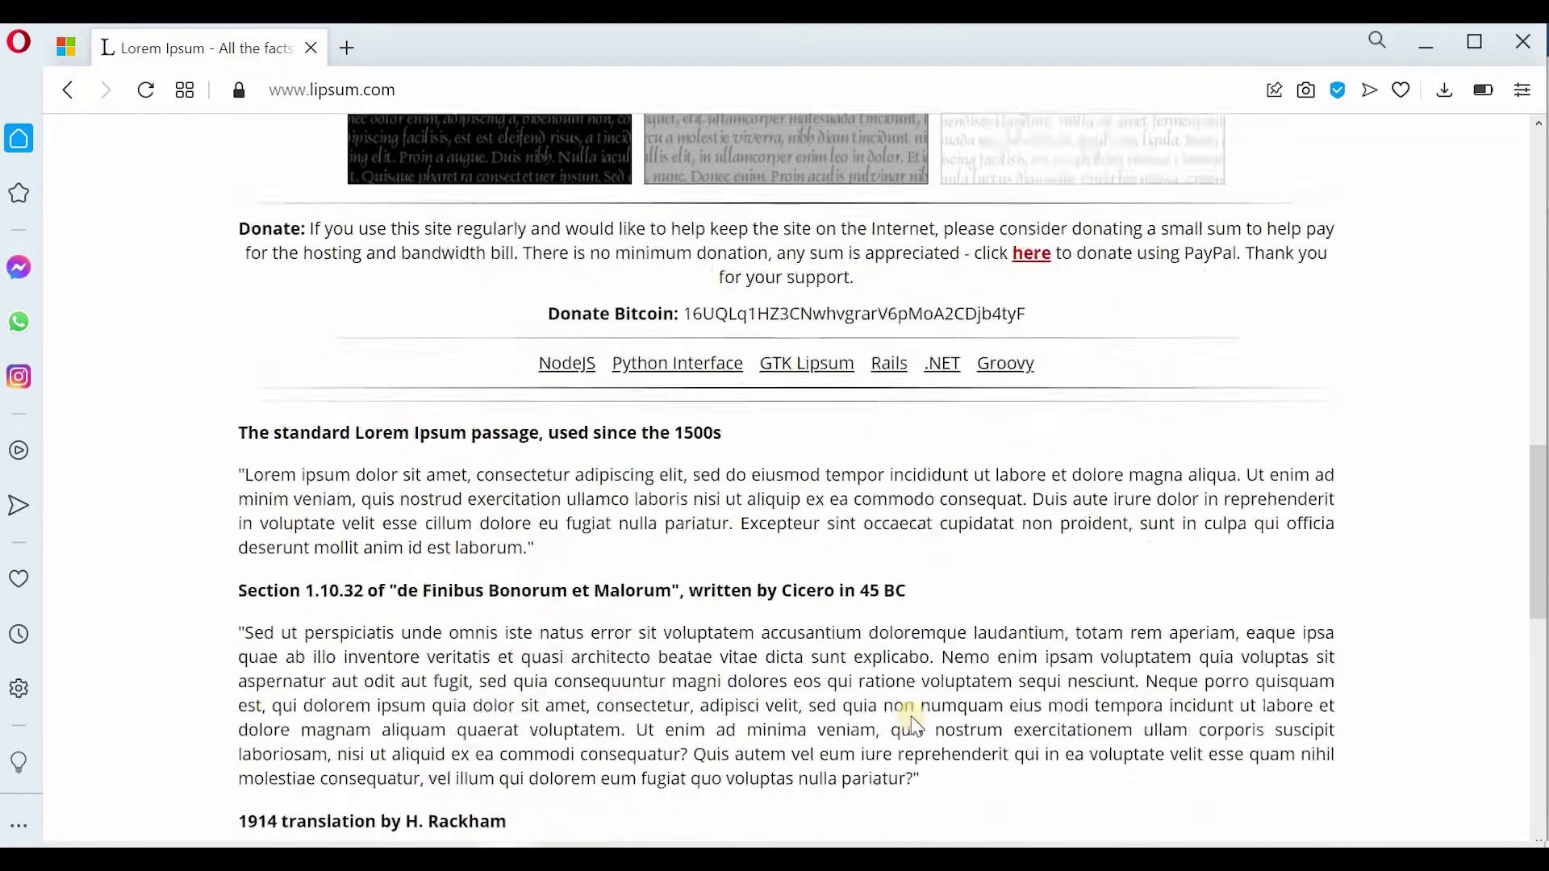
{"action": "key", "text": "alt+Tab"}
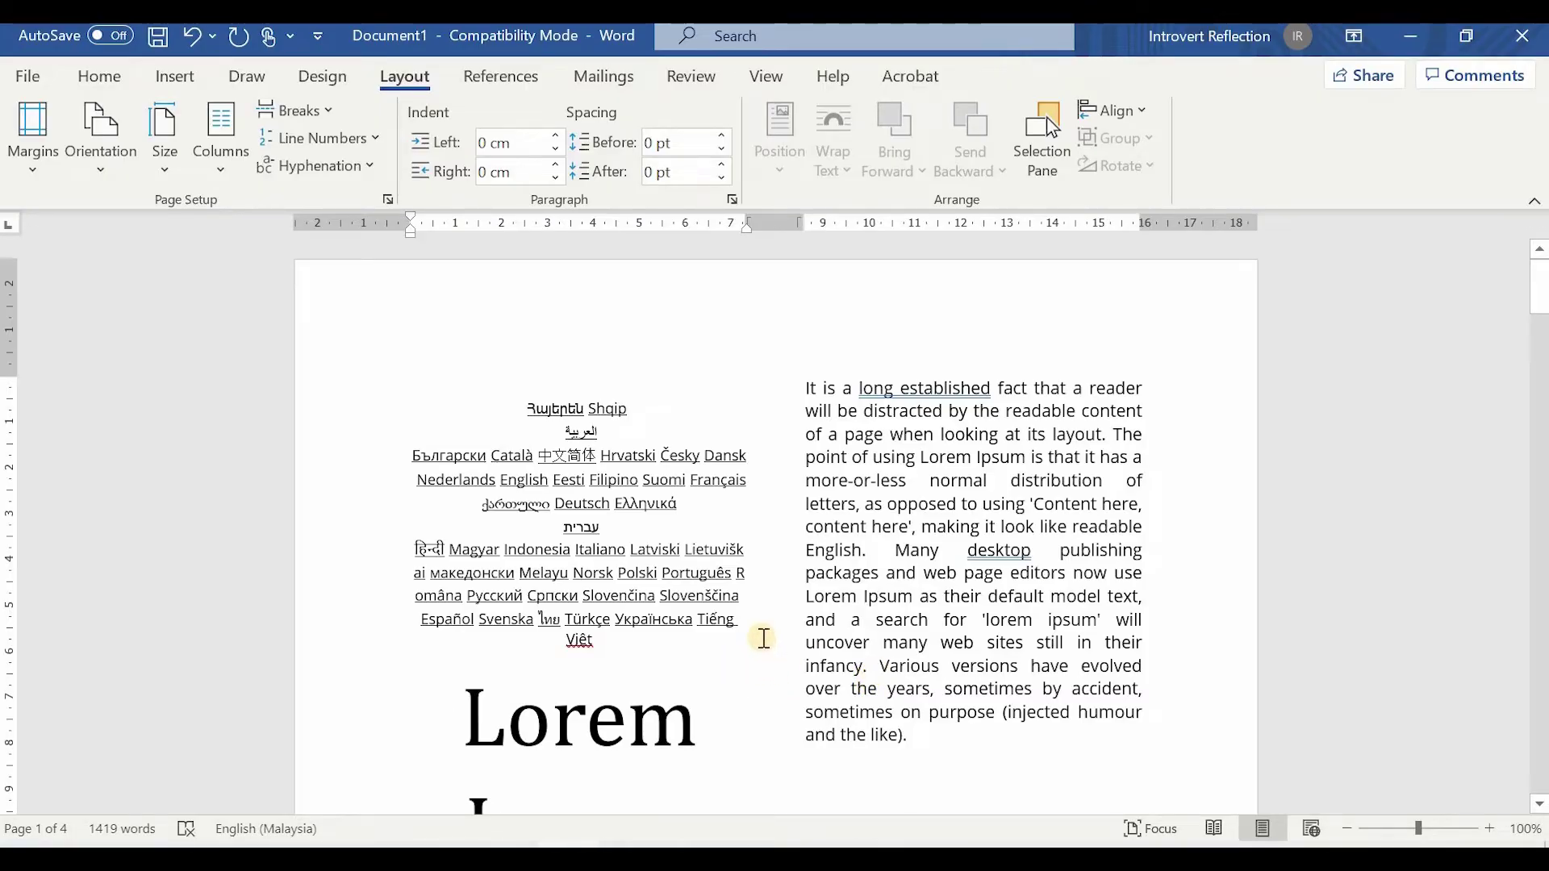
- Undo the whole-document columns and apply Two columns from 'What is Lorem Ipsum?' forward
{"action": "key", "text": "ctrl+z"}
{"action": "scroll", "coordinate": [619, 560], "scroll_direction": "down", "scroll_amount": 3}
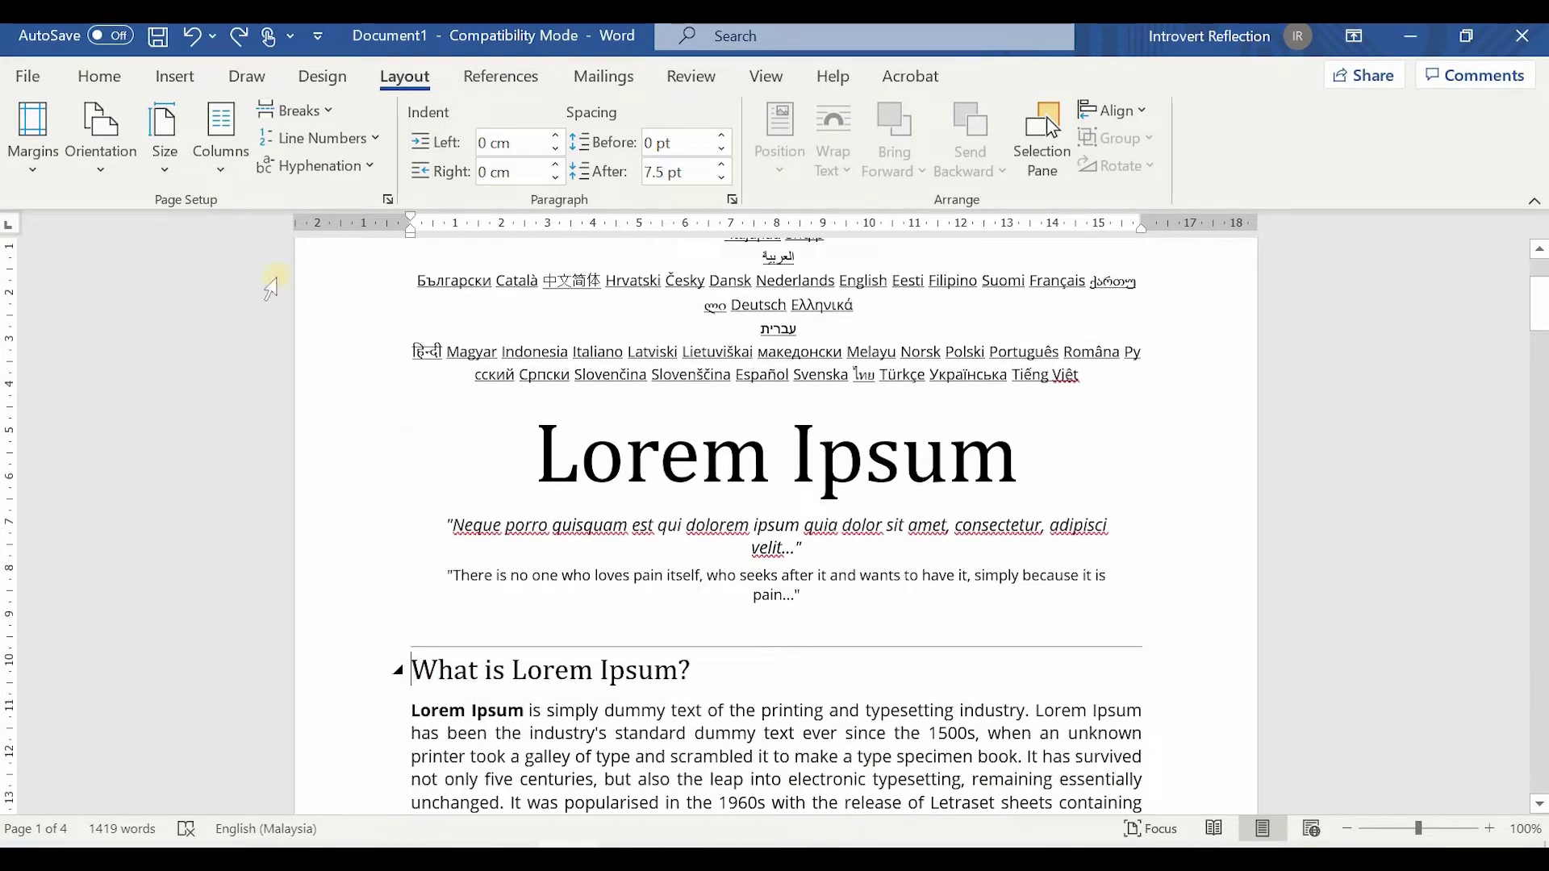
{"action": "left_click", "coordinate": [220, 174]}
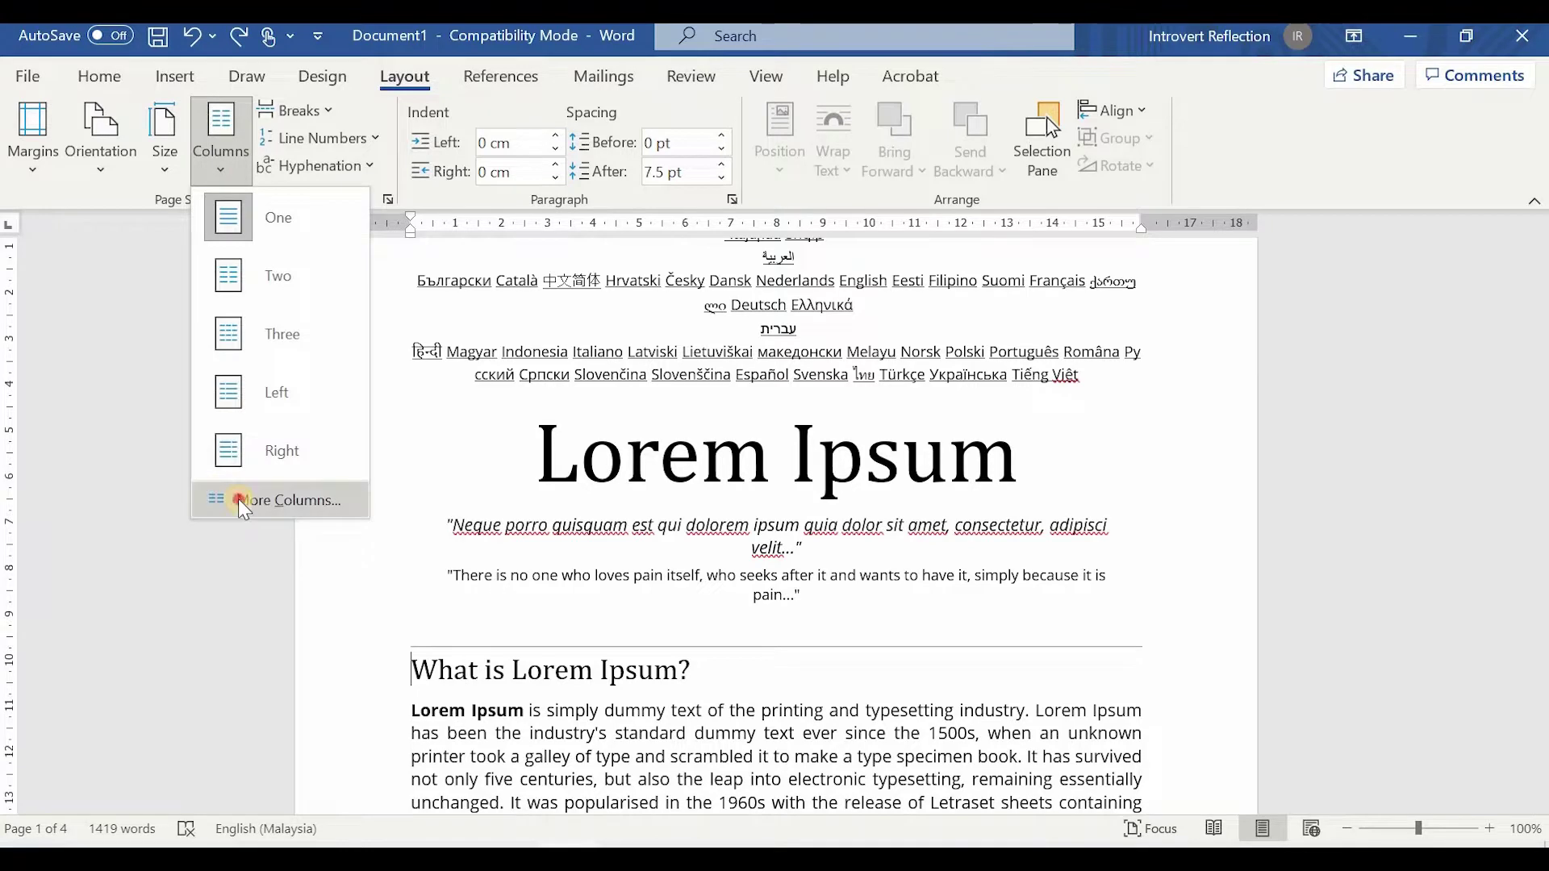
{"action": "left_click", "coordinate": [240, 500]}
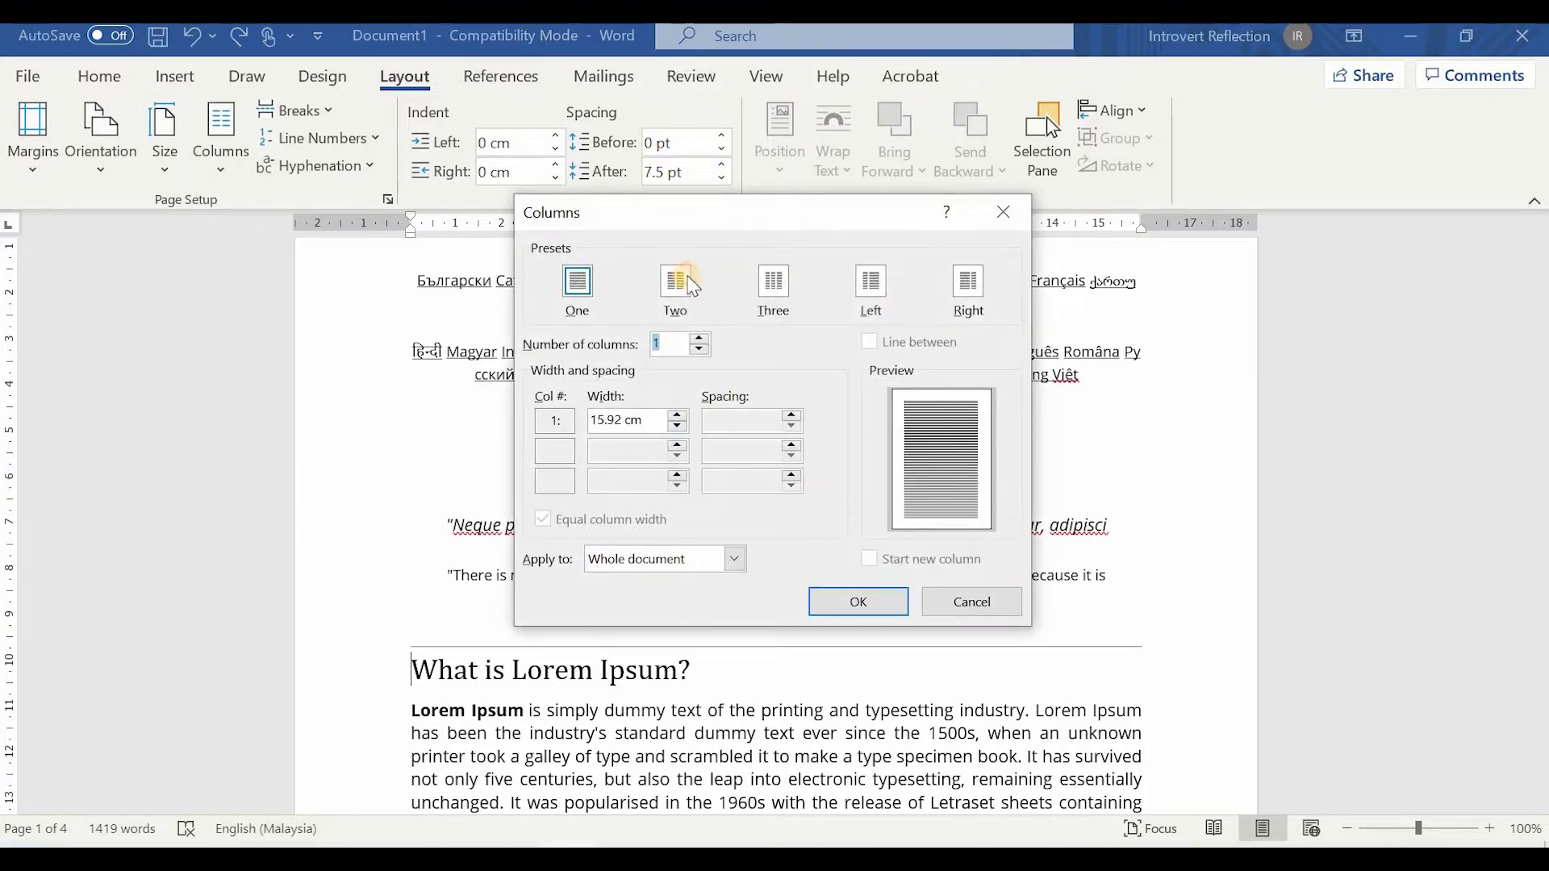
{"action": "left_click", "coordinate": [689, 284]}
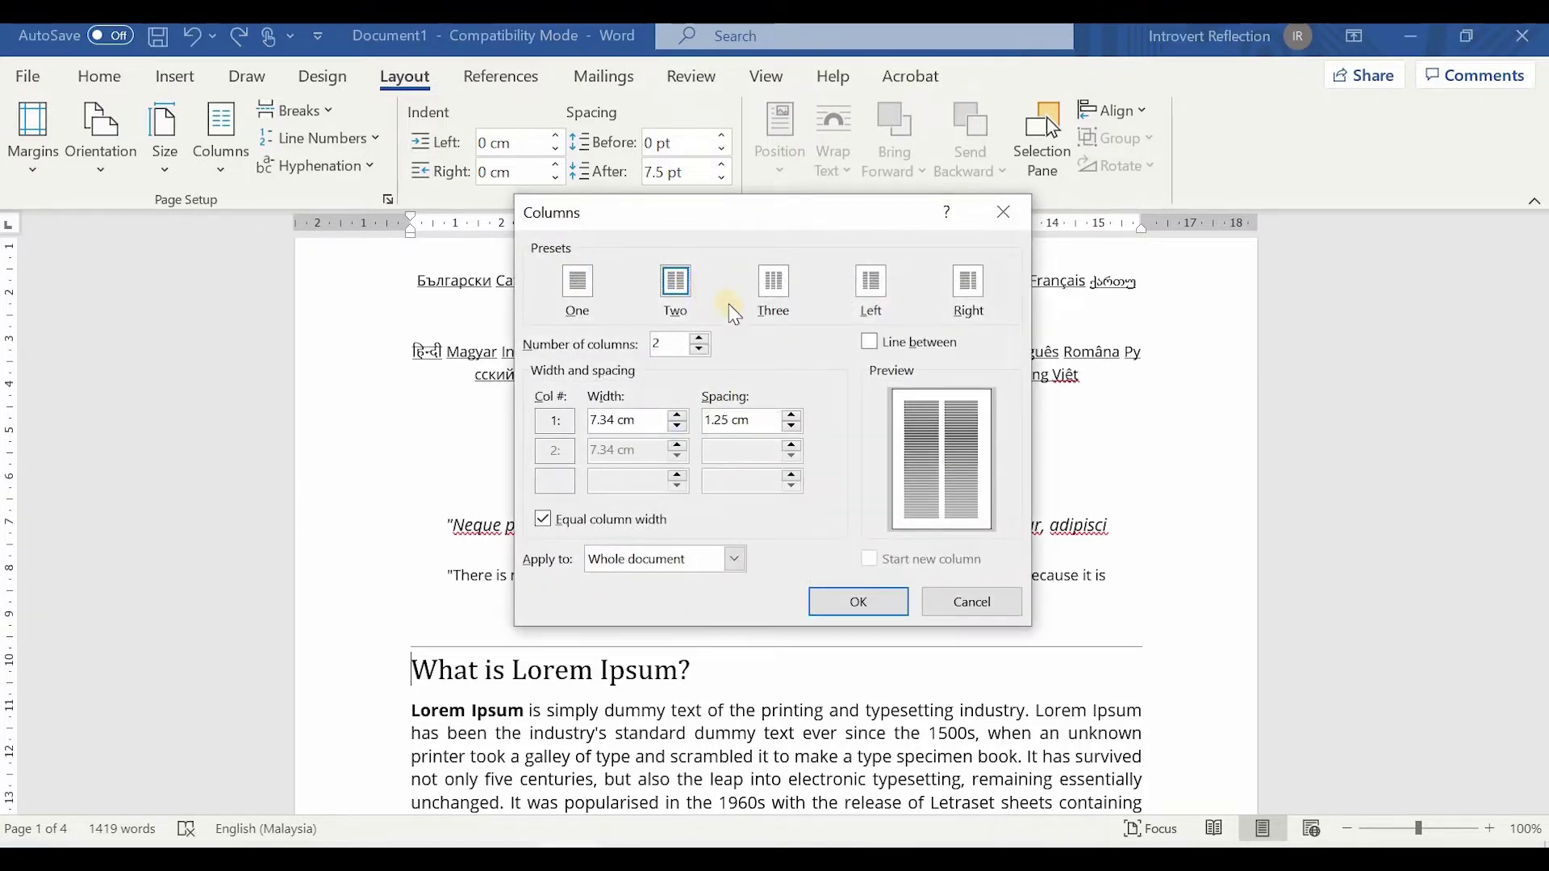
{"action": "left_click", "coordinate": [670, 571]}
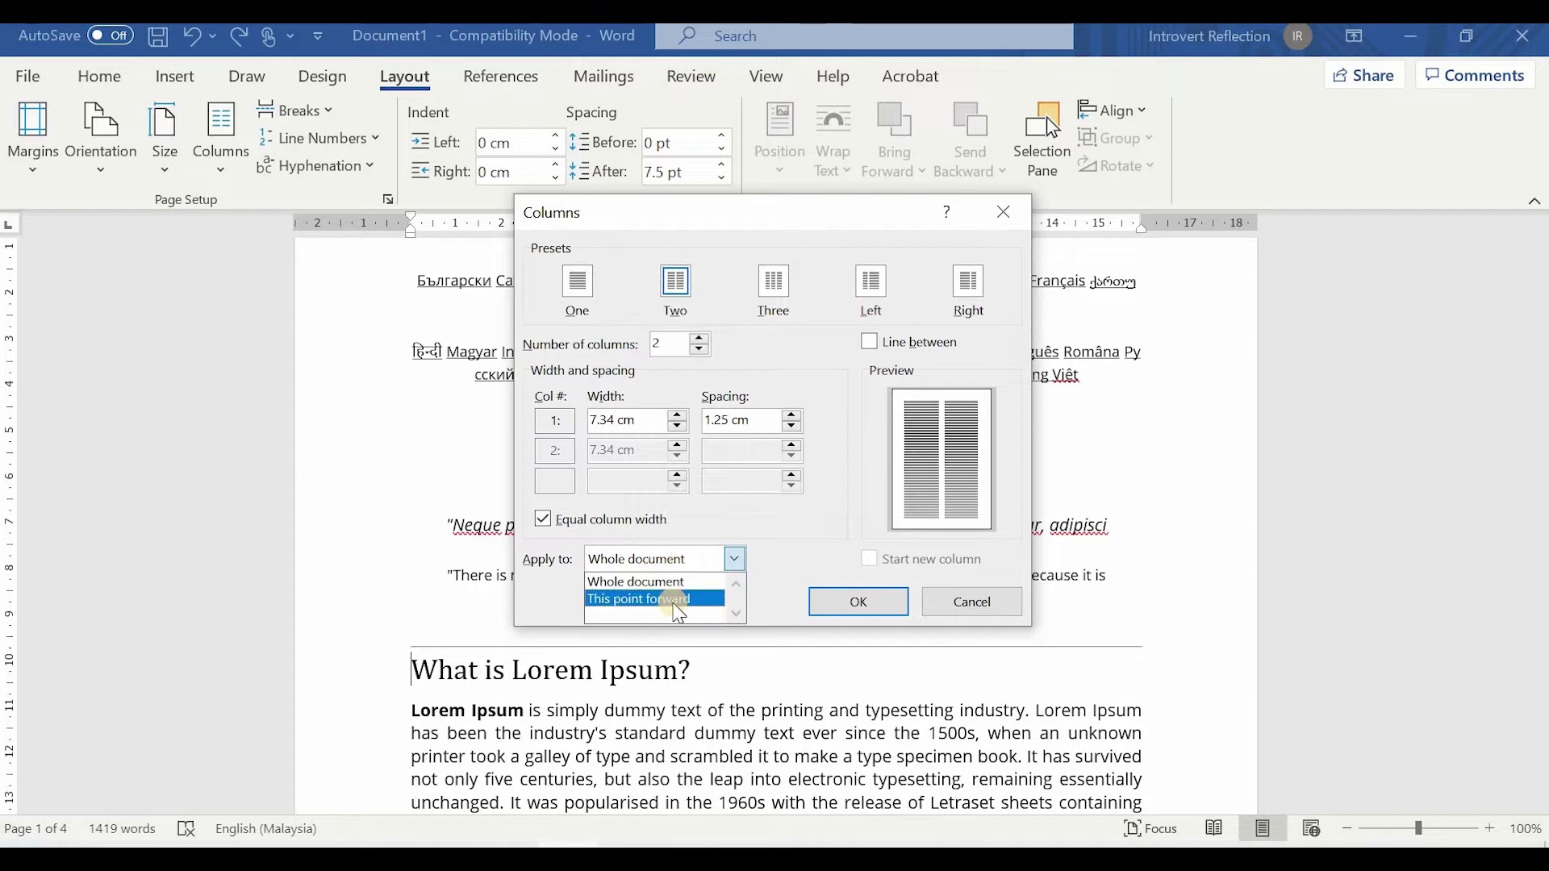
{"action": "left_click", "coordinate": [679, 601]}
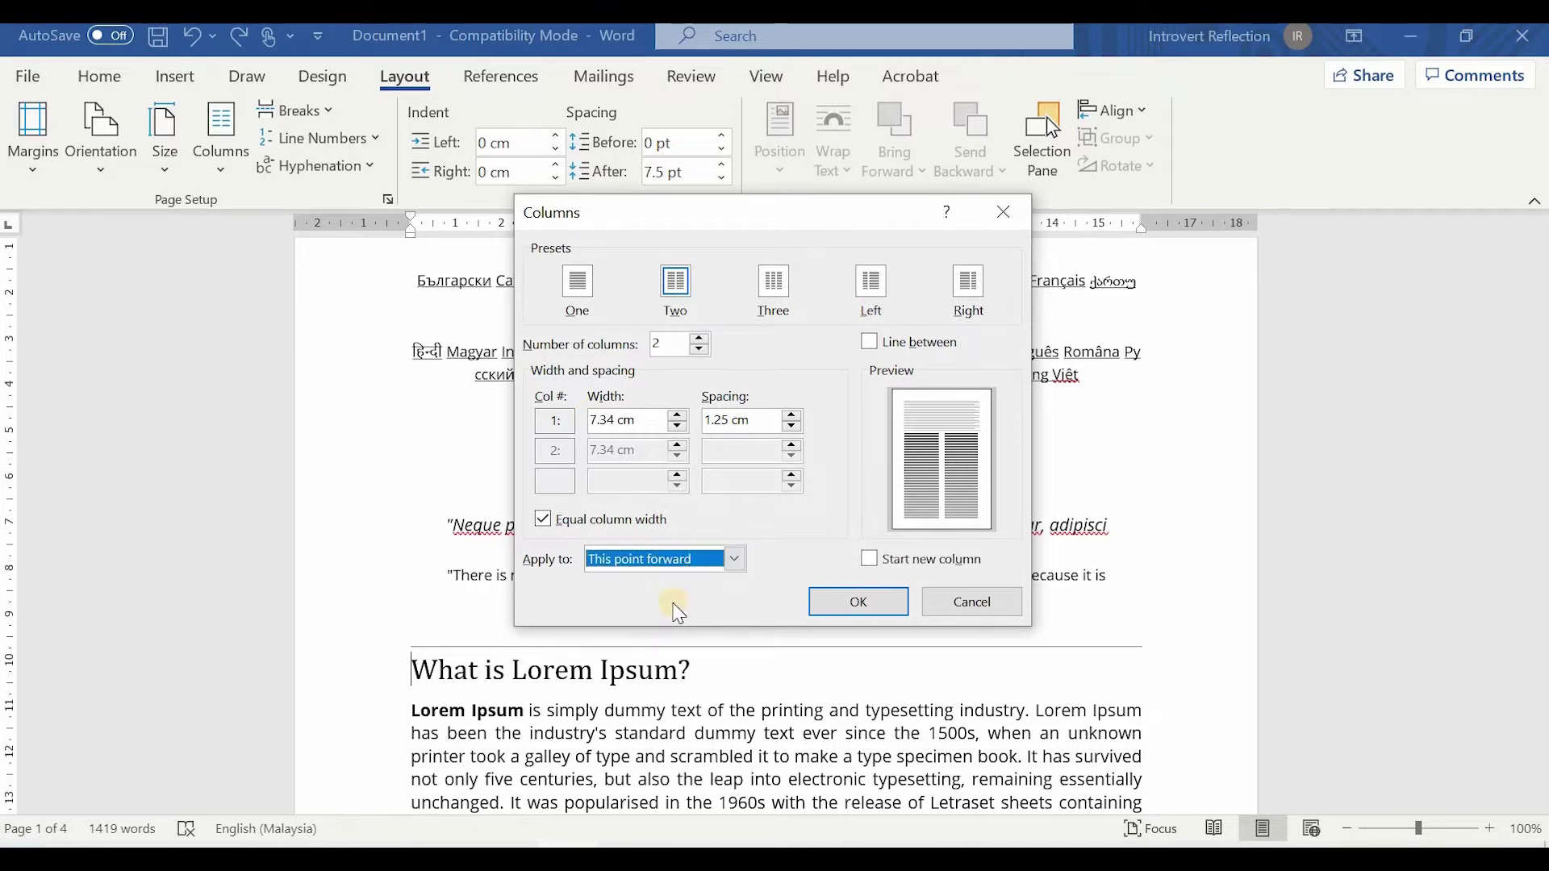
{"action": "left_click", "coordinate": [859, 599]}
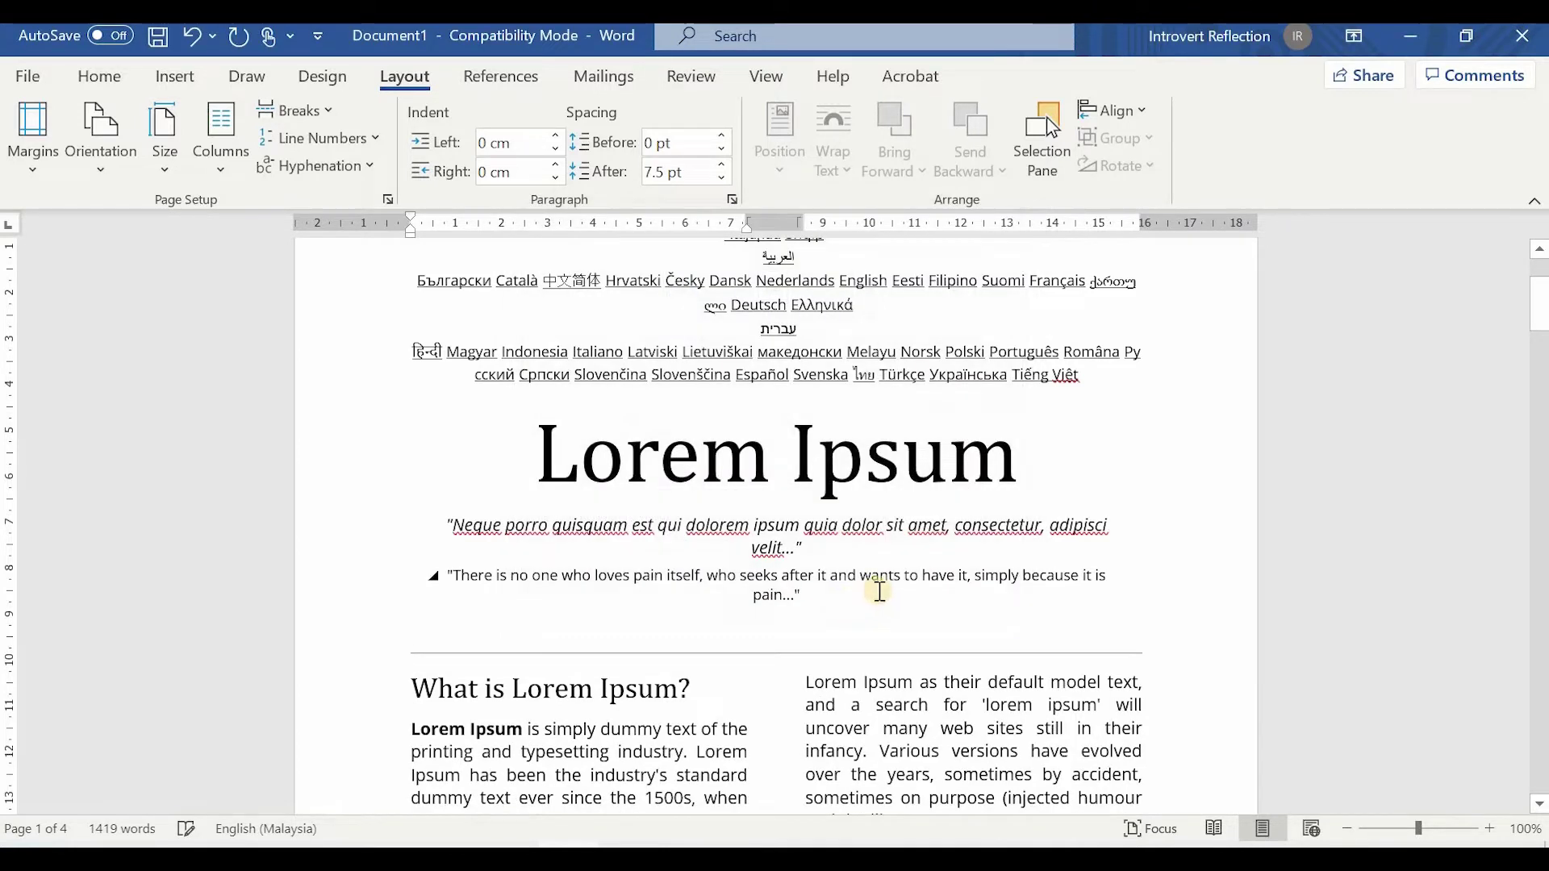
- Review the two-column body down to Translations, then go back to the lipsum.com page top
{"action": "scroll", "coordinate": [595, 390], "scroll_direction": "up", "scroll_amount": 4}
{"action": "scroll", "coordinate": [449, 292], "scroll_direction": "down", "scroll_amount": 2}
{"action": "left_click_drag", "start_coordinate": [605, 359], "coordinate": [847, 653]}
{"action": "left_click", "coordinate": [846, 653]}
{"action": "scroll", "coordinate": [743, 546], "scroll_direction": "down", "scroll_amount": 14}
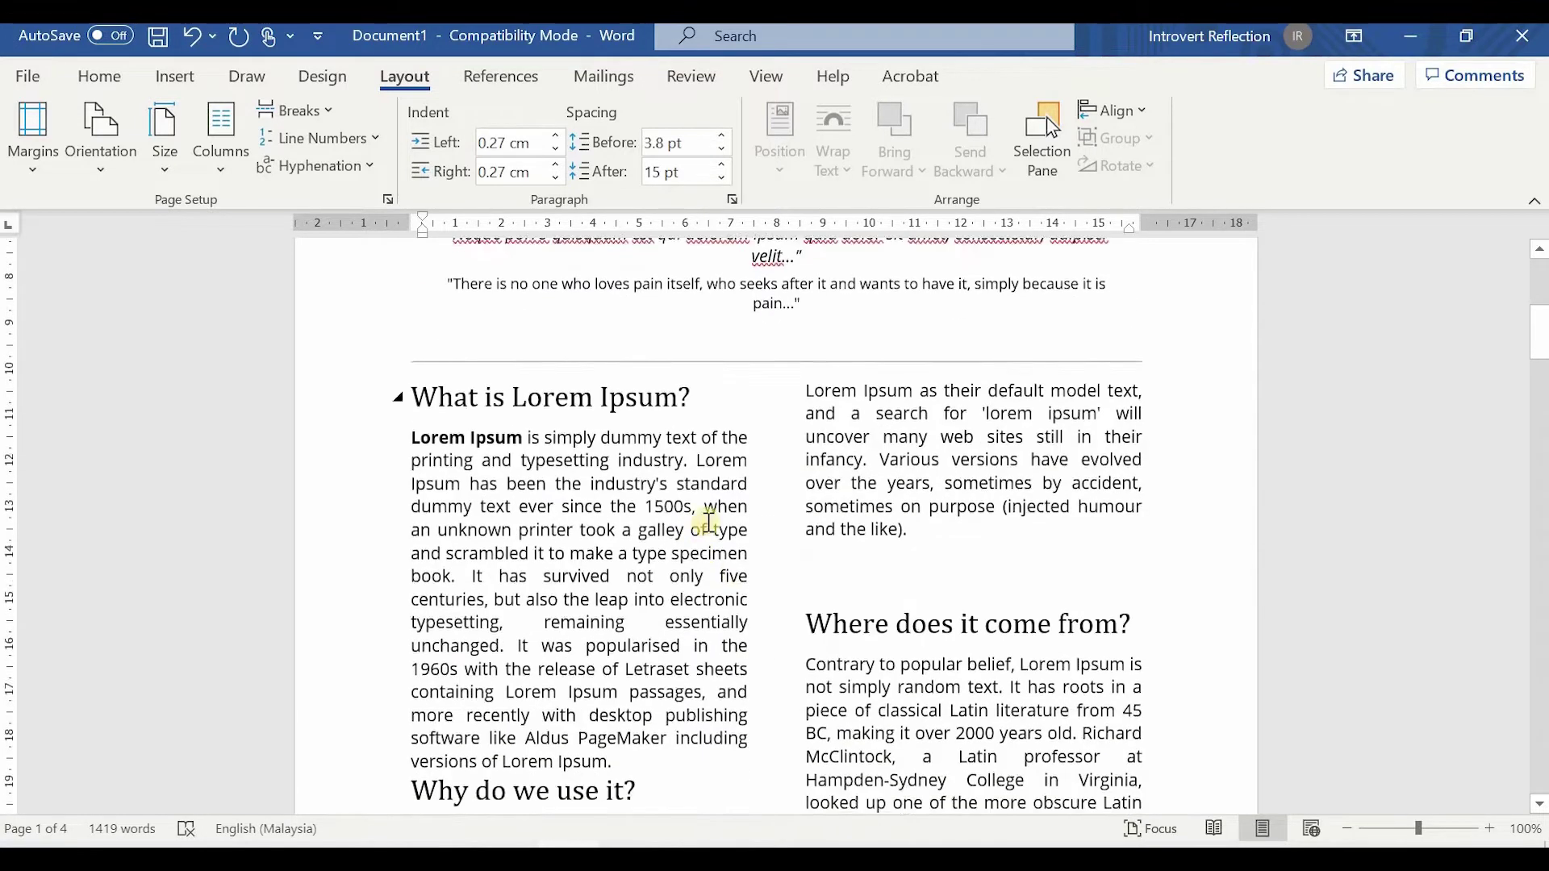
{"action": "scroll", "coordinate": [749, 554], "scroll_direction": "down", "scroll_amount": 20}
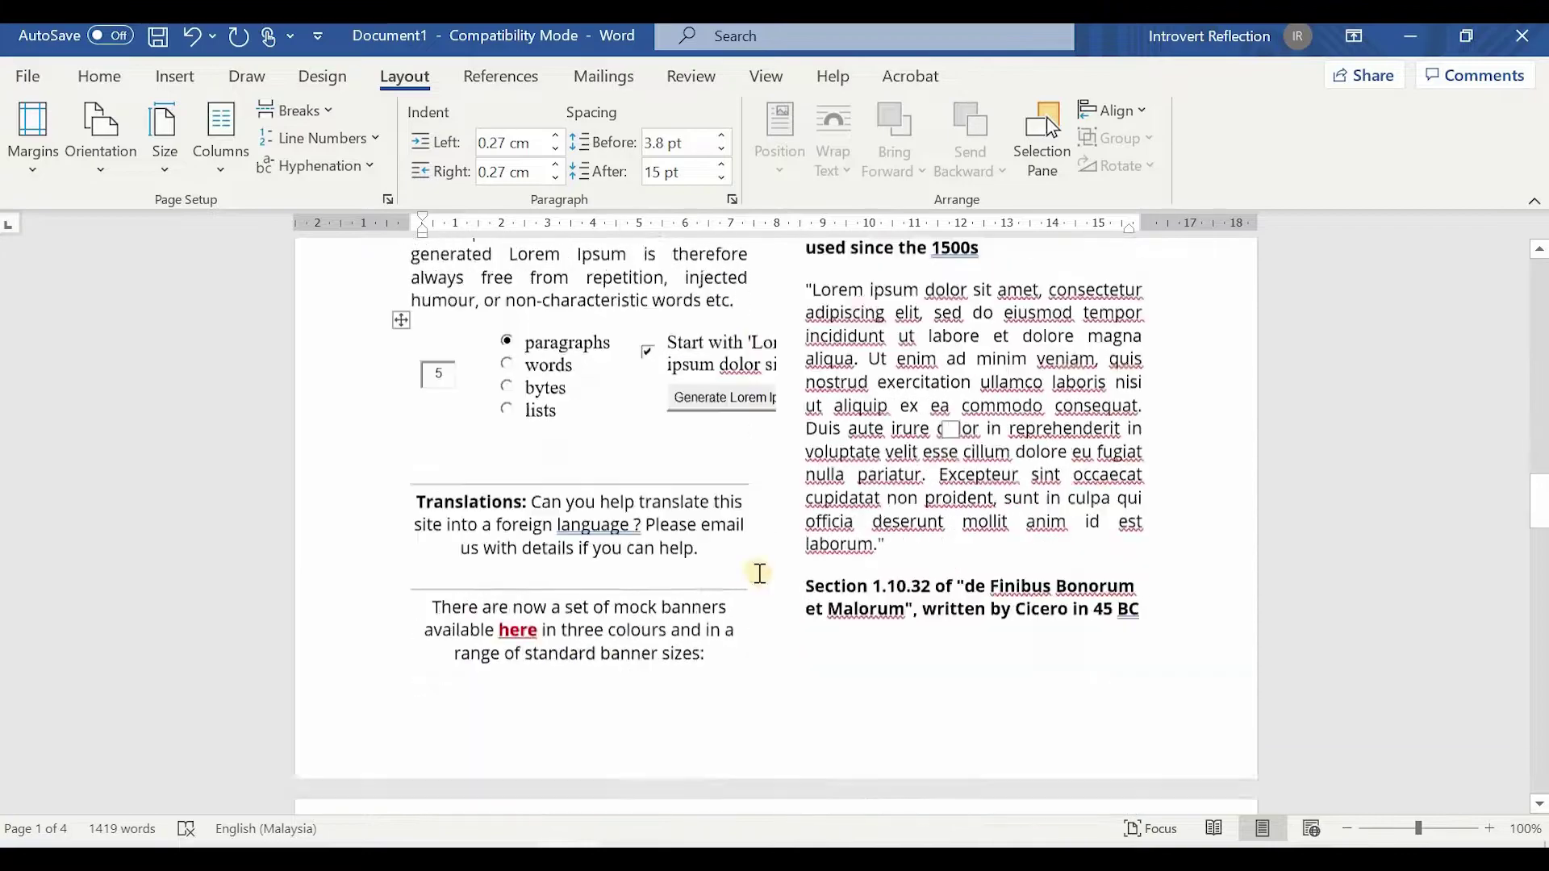
{"action": "scroll", "coordinate": [771, 598], "scroll_direction": "down", "scroll_amount": 10}
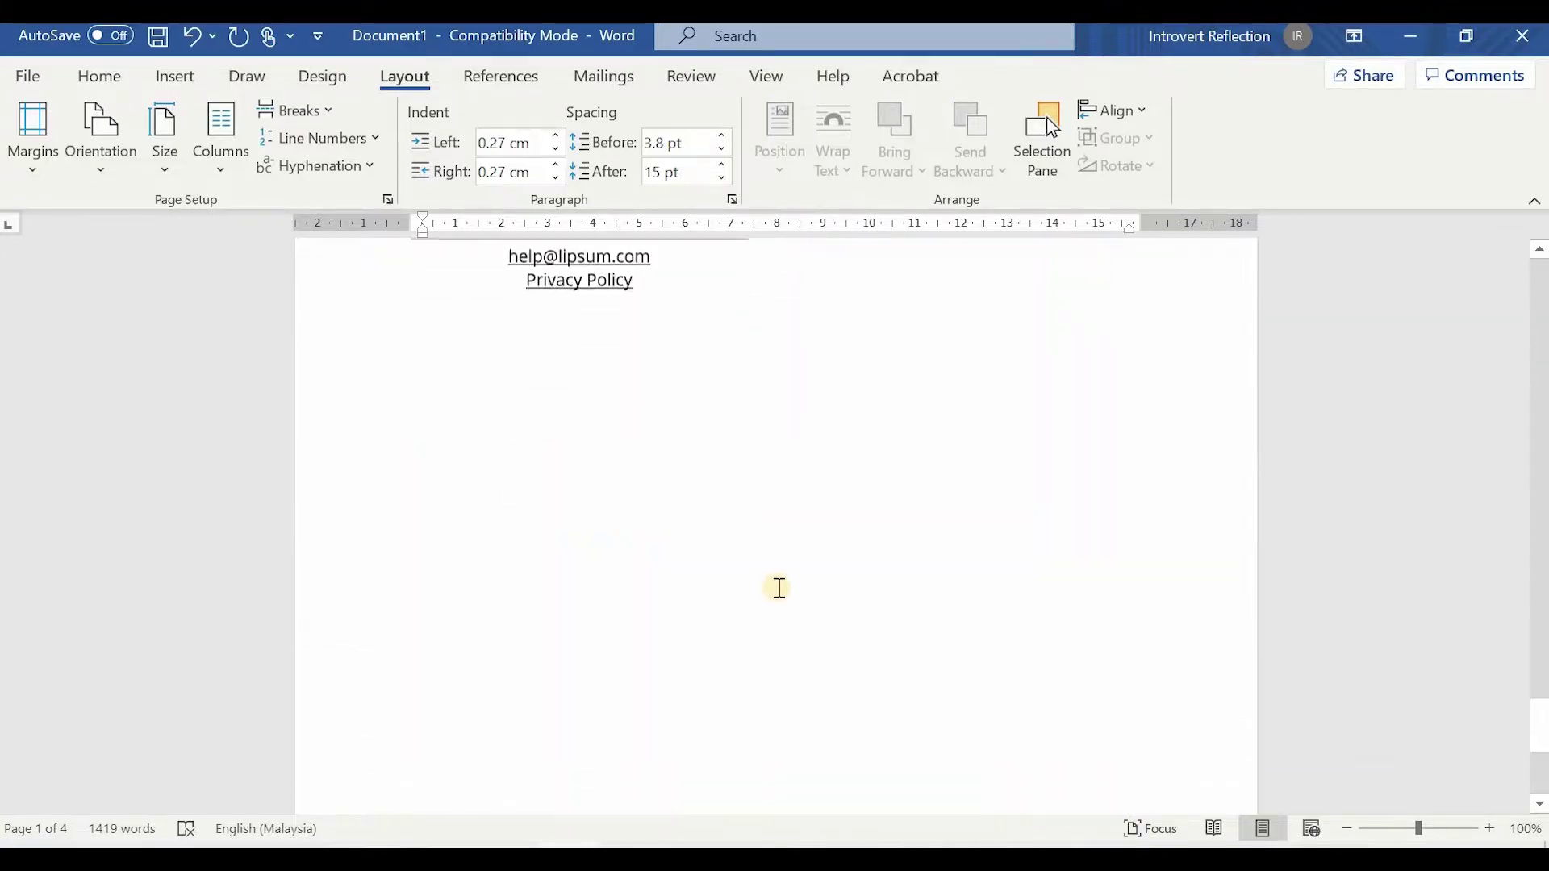
{"action": "scroll", "coordinate": [772, 598], "scroll_direction": "up", "scroll_amount": 11}
{"action": "scroll", "coordinate": [771, 598], "scroll_direction": "up", "scroll_amount": 8}
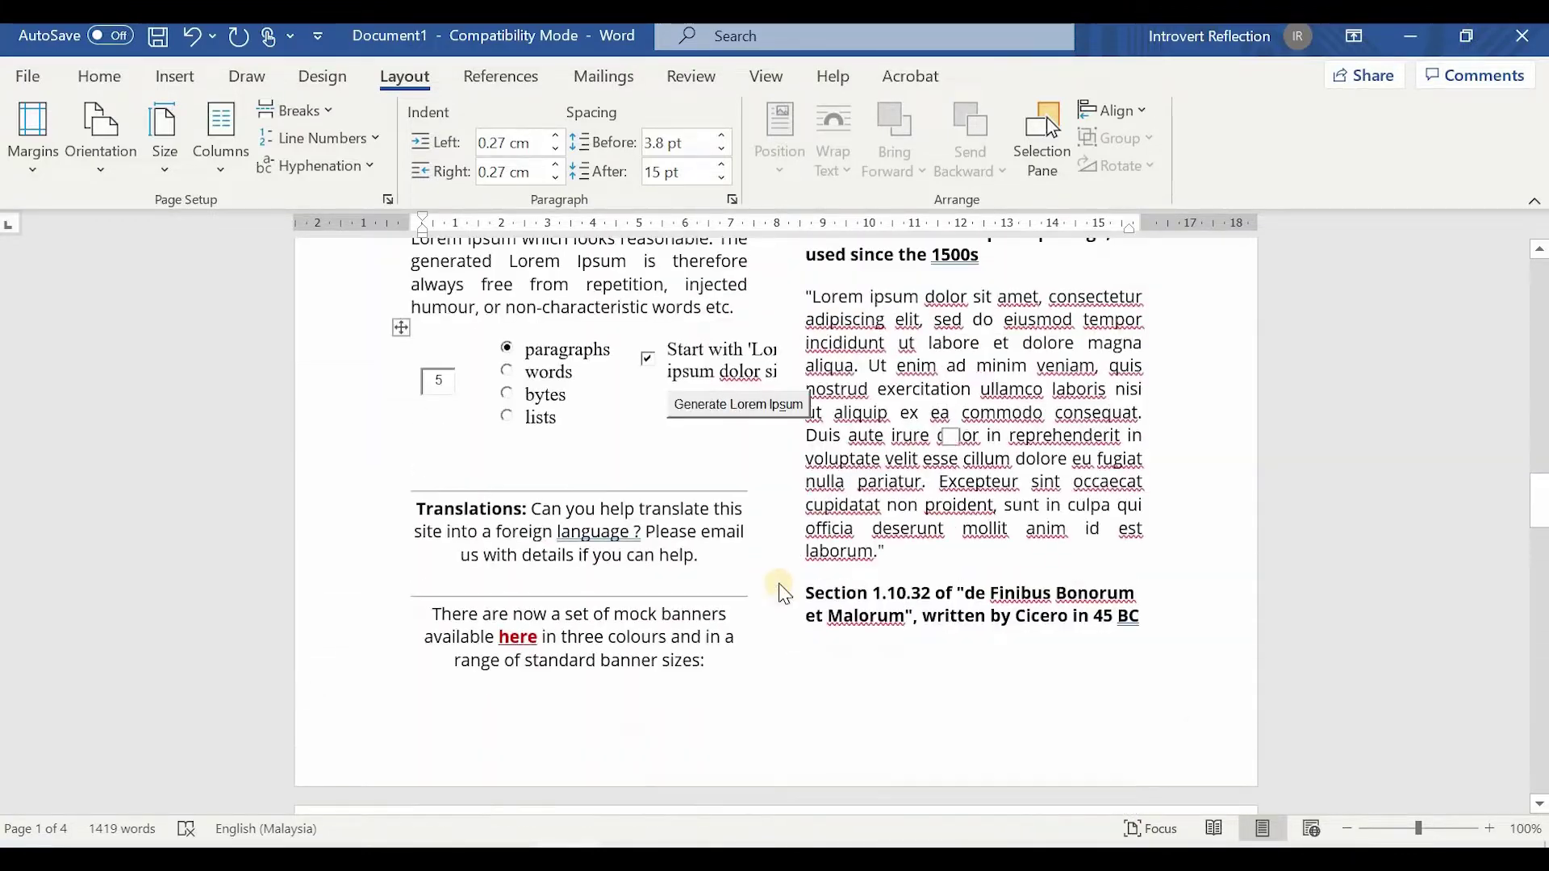
{"action": "key", "text": "alt+Tab"}
{"action": "key", "text": "Home"}
{"action": "scroll", "coordinate": [787, 480], "scroll_direction": "down", "scroll_amount": 8}
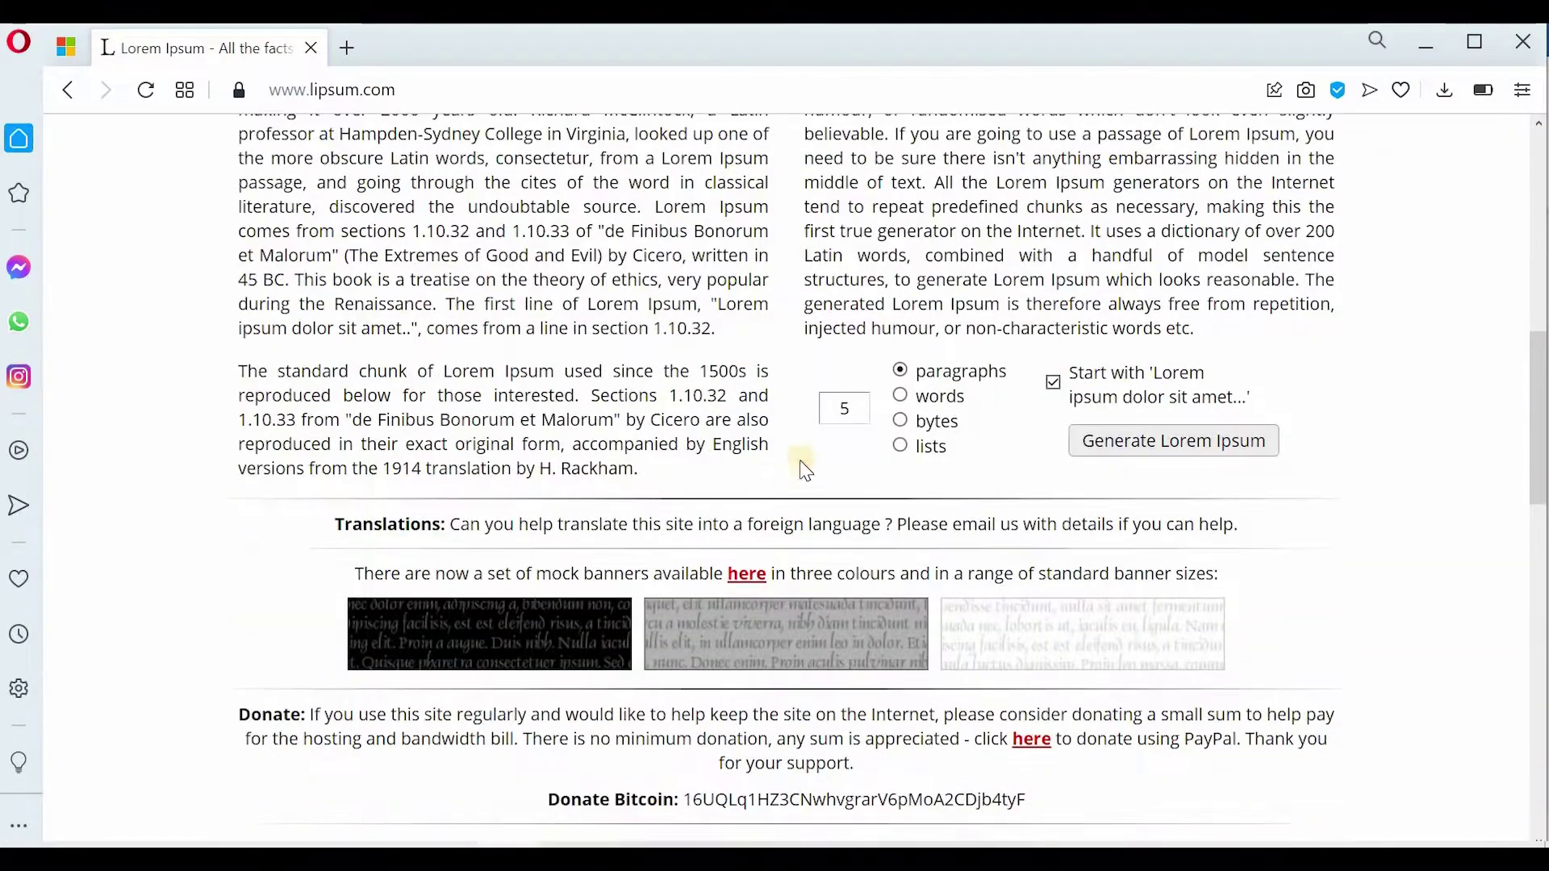
{"action": "scroll", "coordinate": [647, 525], "scroll_direction": "down", "scroll_amount": 13}
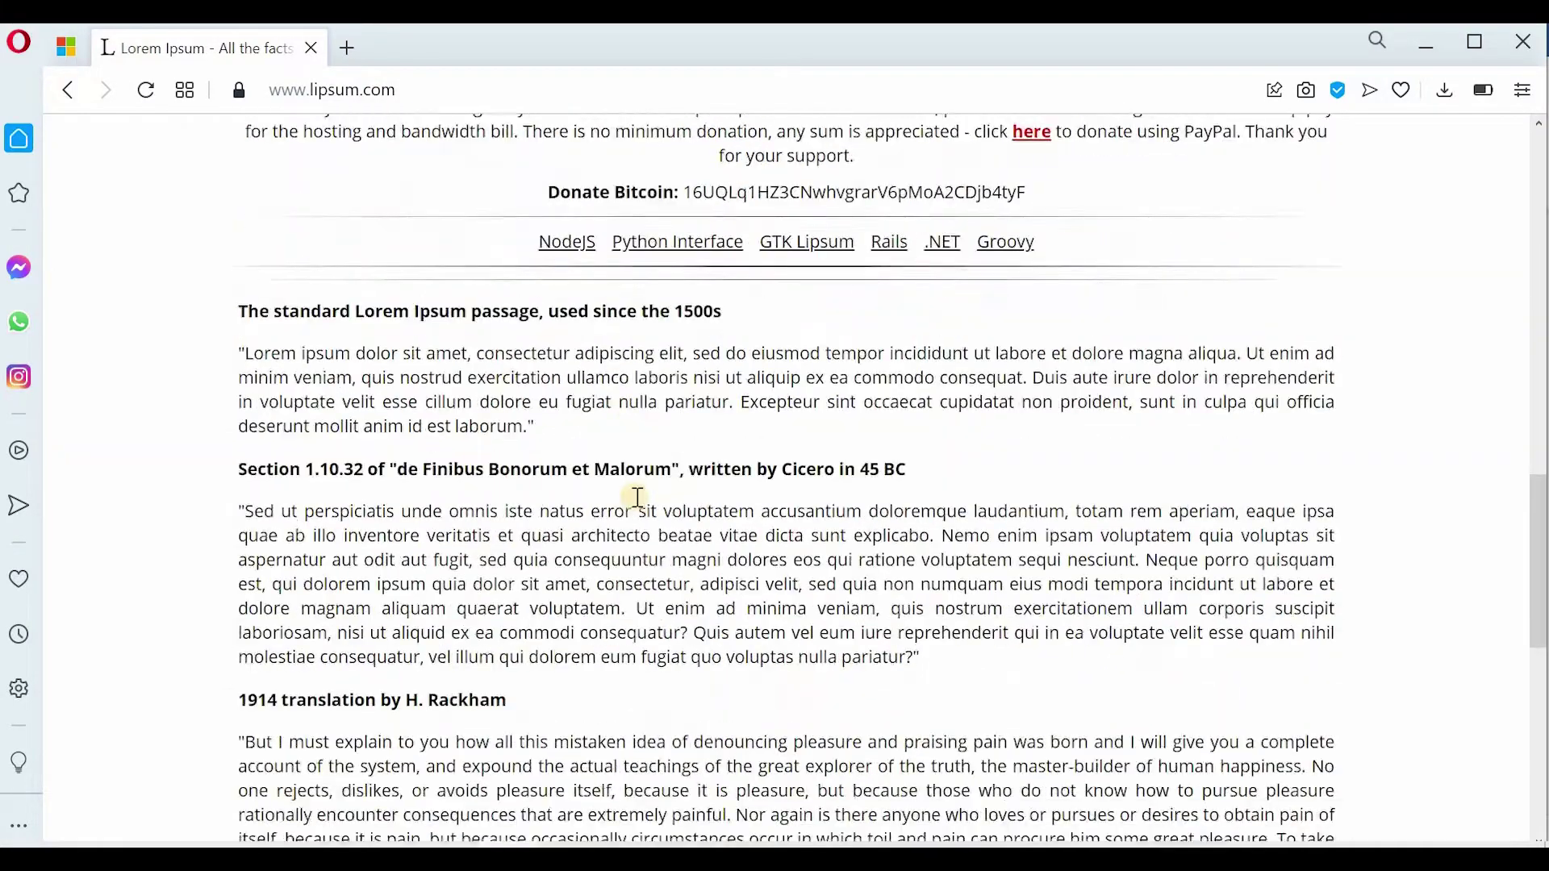
{"action": "scroll", "coordinate": [641, 501], "scroll_direction": "up", "scroll_amount": 9}
{"action": "scroll", "coordinate": [646, 509], "scroll_direction": "up", "scroll_amount": 1}
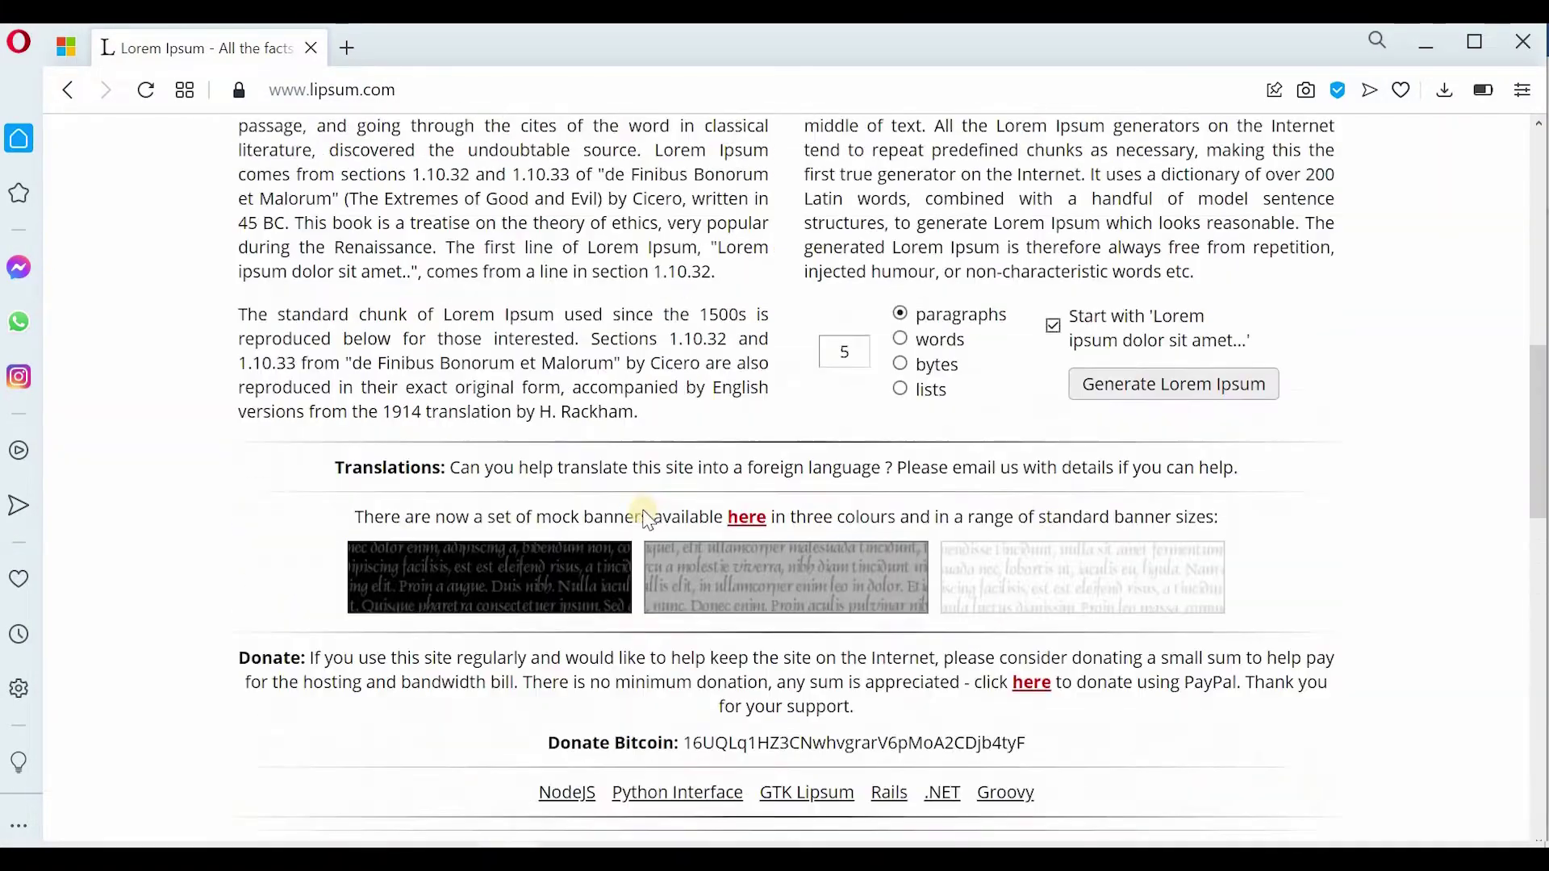
{"action": "scroll", "coordinate": [646, 508], "scroll_direction": "down", "scroll_amount": 5}
{"action": "scroll", "coordinate": [702, 468], "scroll_direction": "up", "scroll_amount": 7}
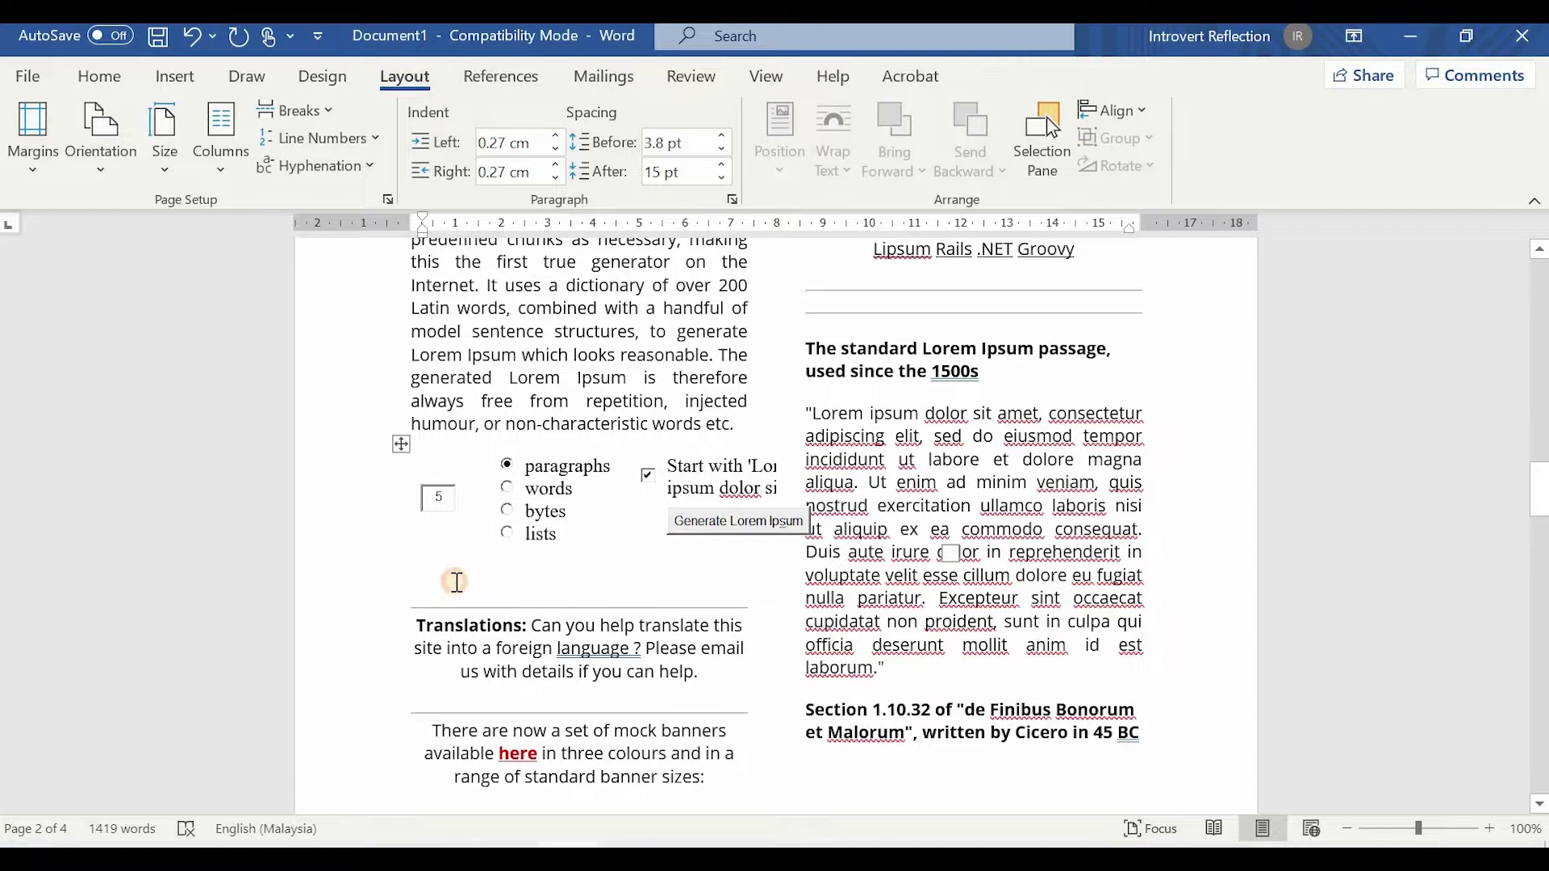
- Insert a page break on the empty line below the Lorem Ipsum generator form
{"action": "left_click", "coordinate": [514, 592]}
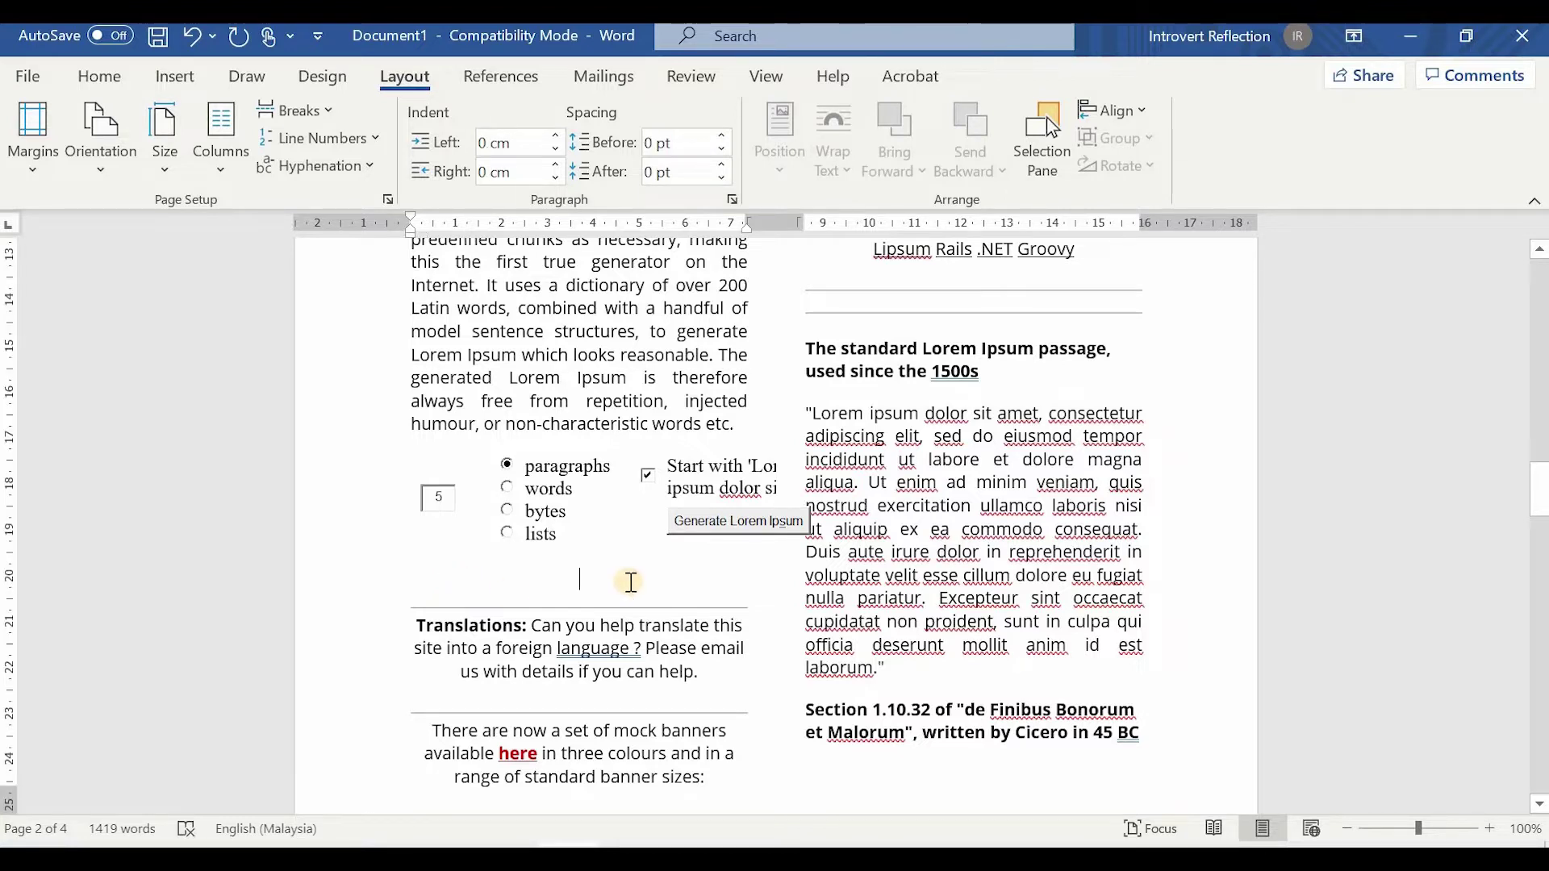
{"action": "scroll", "coordinate": [944, 443], "scroll_direction": "up", "scroll_amount": 6}
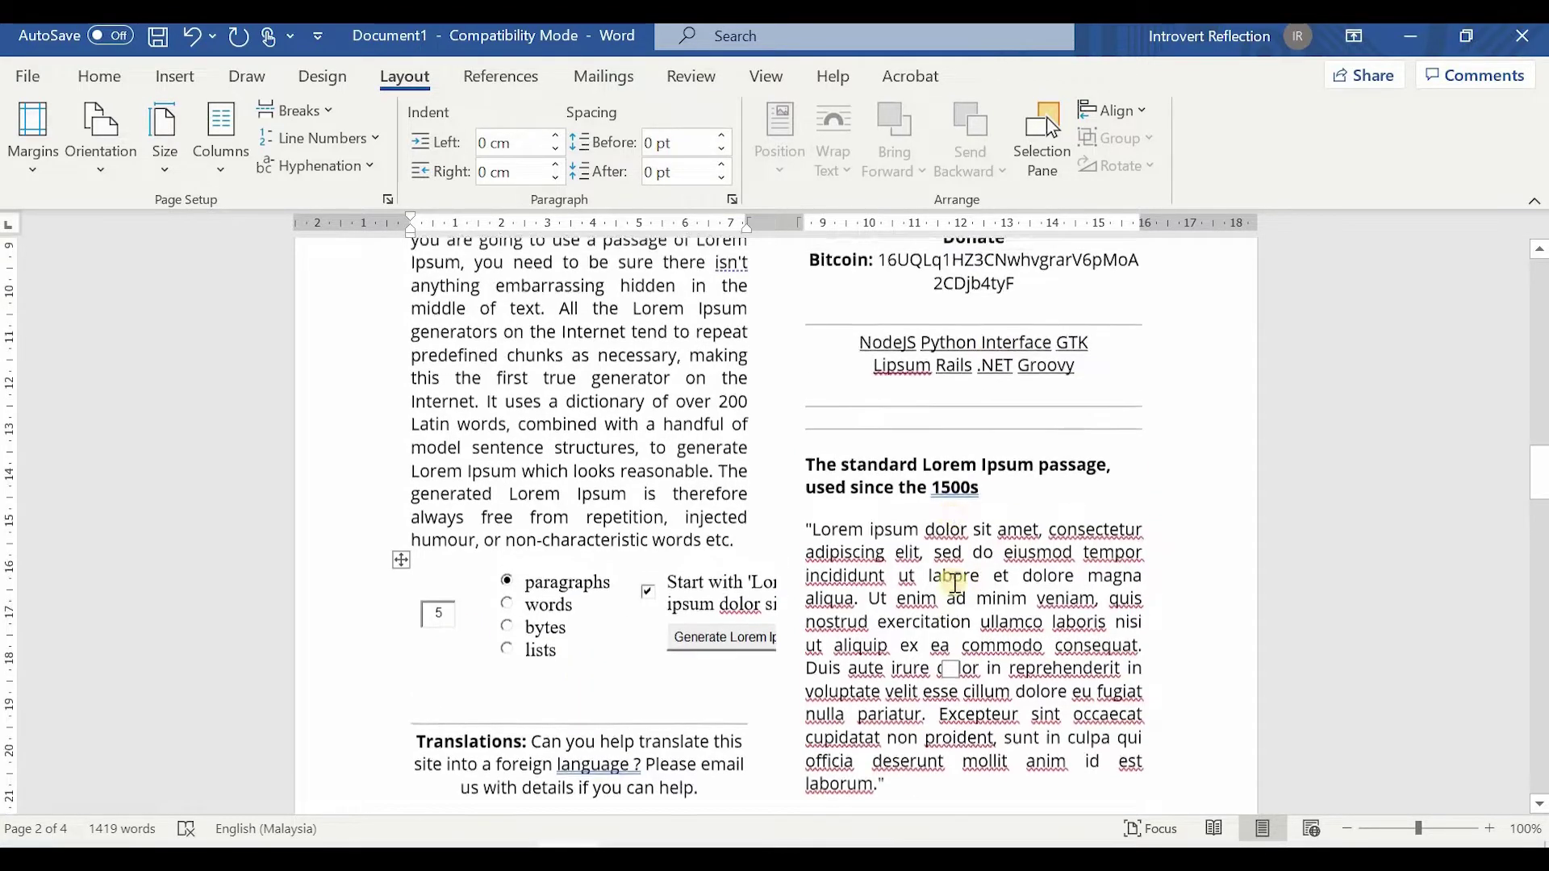
{"action": "scroll", "coordinate": [919, 529], "scroll_direction": "down", "scroll_amount": 5}
{"action": "scroll", "coordinate": [919, 529], "scroll_direction": "down", "scroll_amount": 3}
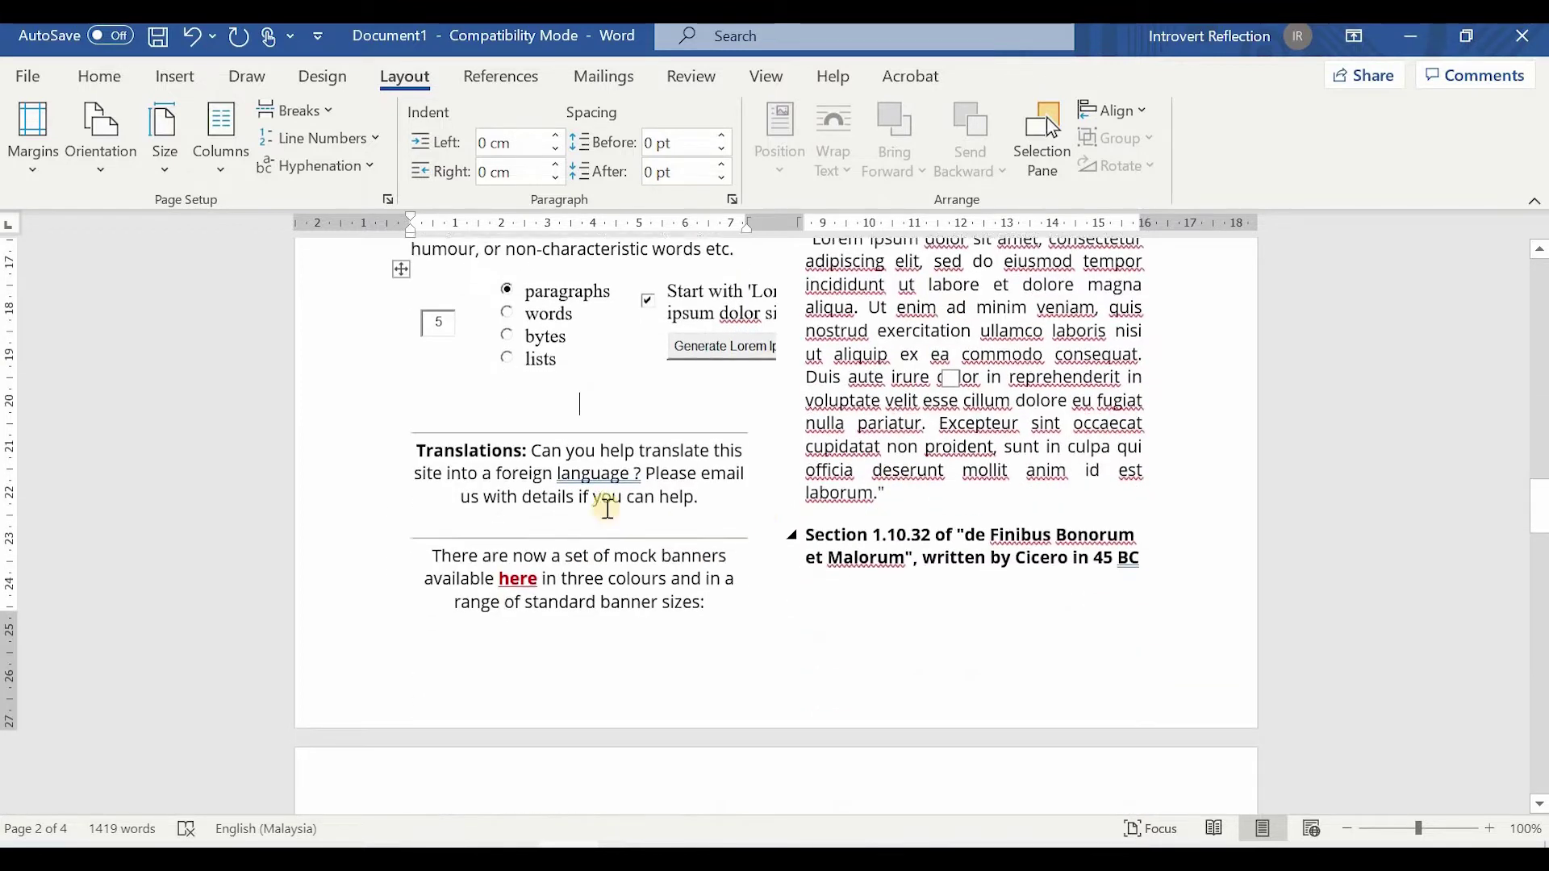
{"action": "scroll", "coordinate": [605, 501], "scroll_direction": "up", "scroll_amount": 1}
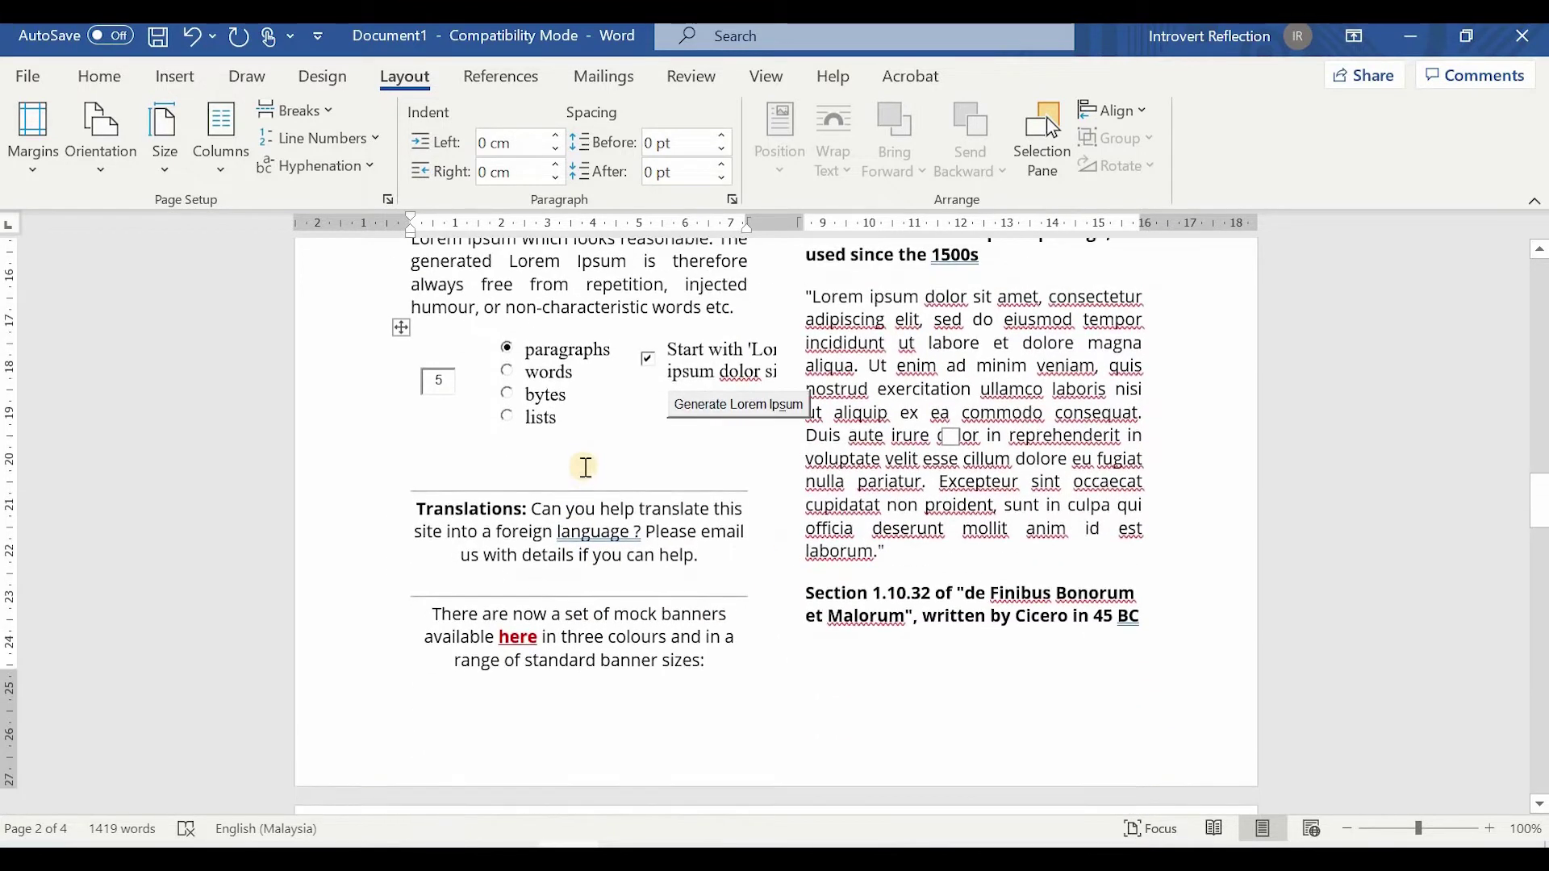
{"action": "left_click", "coordinate": [284, 113]}
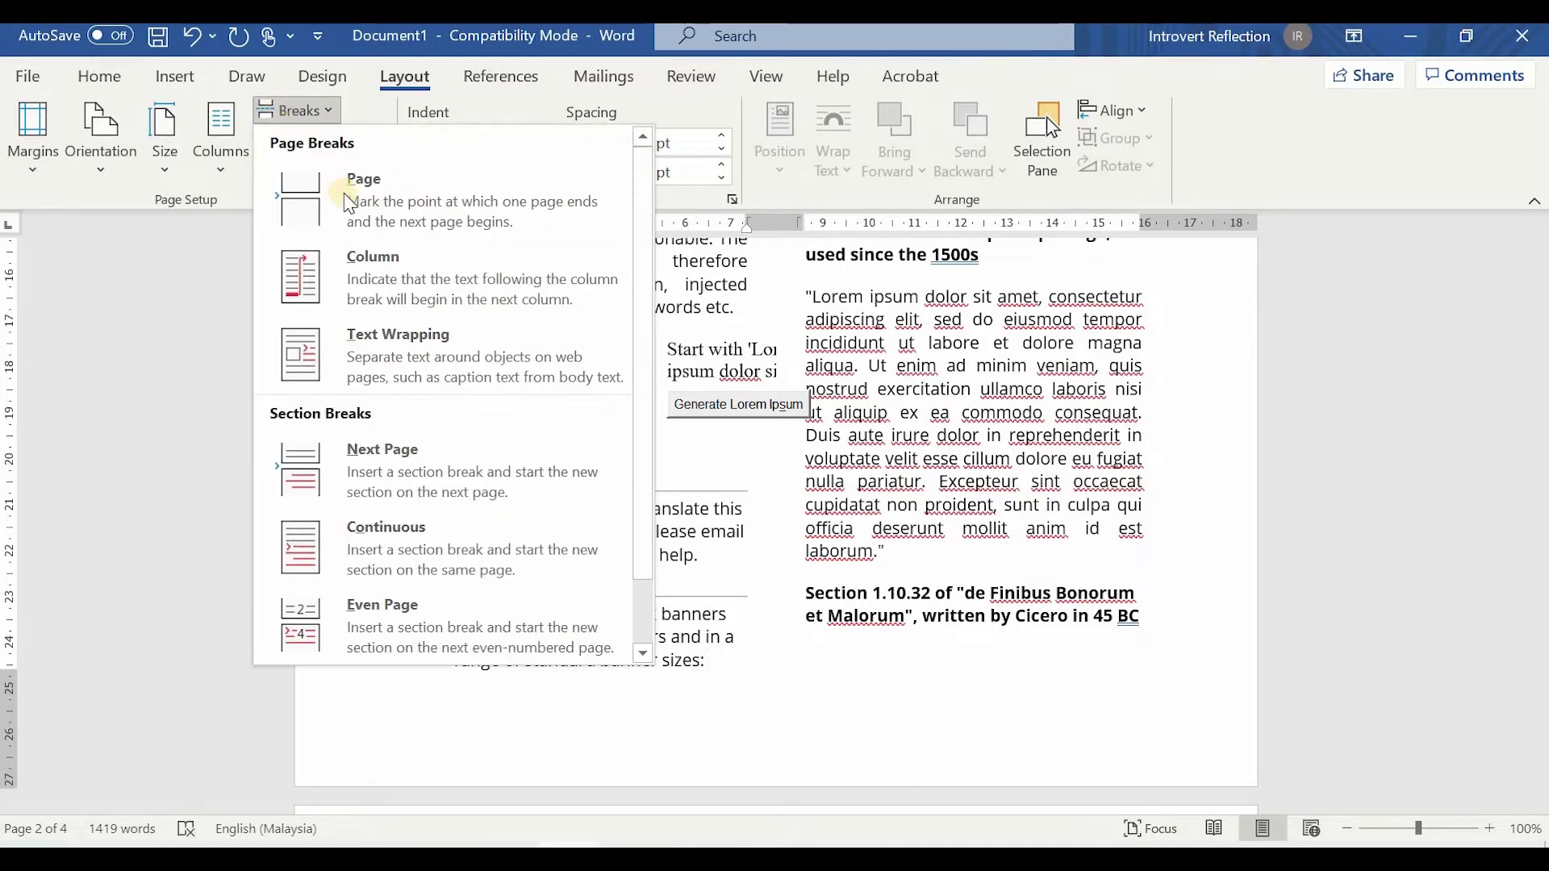
{"action": "left_click", "coordinate": [402, 192]}
{"action": "scroll", "coordinate": [657, 467], "scroll_direction": "down", "scroll_amount": 5}
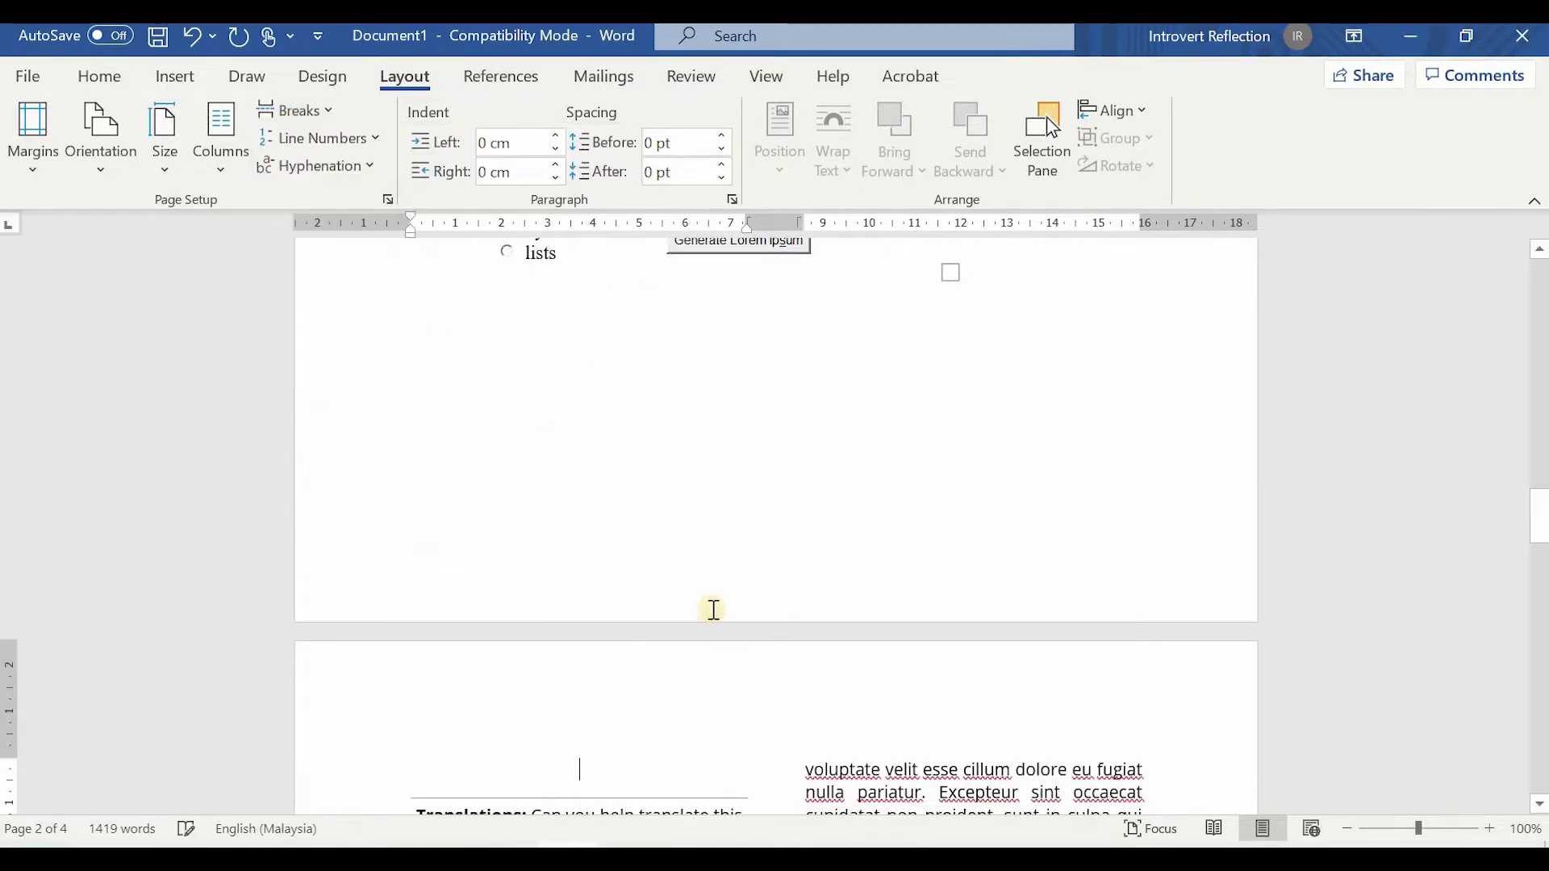
{"action": "scroll", "coordinate": [704, 636], "scroll_direction": "up", "scroll_amount": 10}
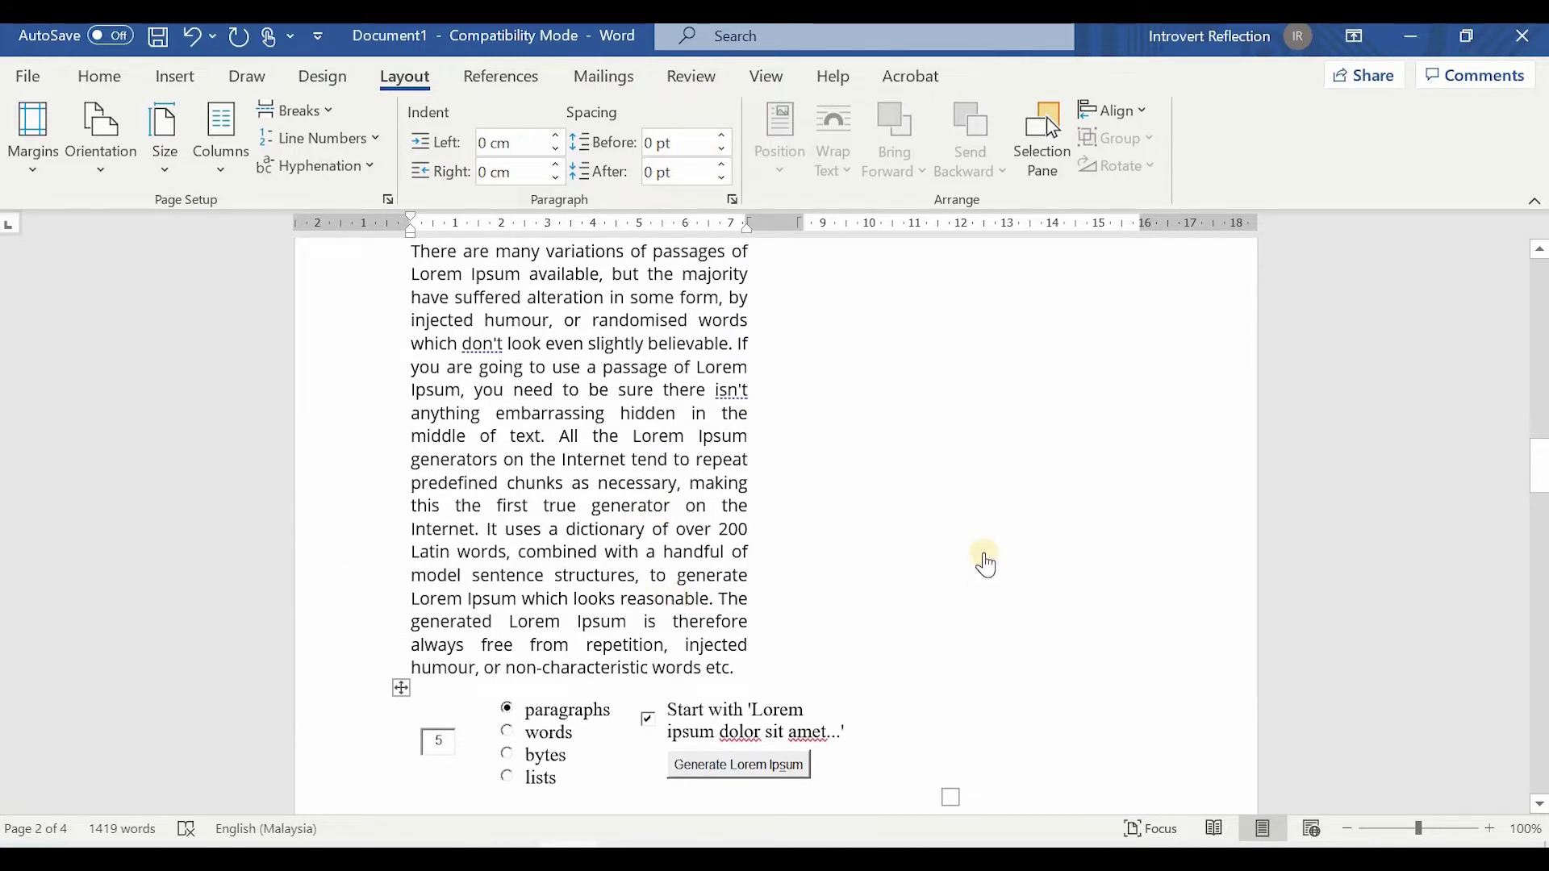
- Compare the layout against the lipsum.com page in Opera, then return to Word
{"action": "key", "text": "alt+Tab"}
{"action": "scroll", "coordinate": [856, 398], "scroll_direction": "up", "scroll_amount": 8}
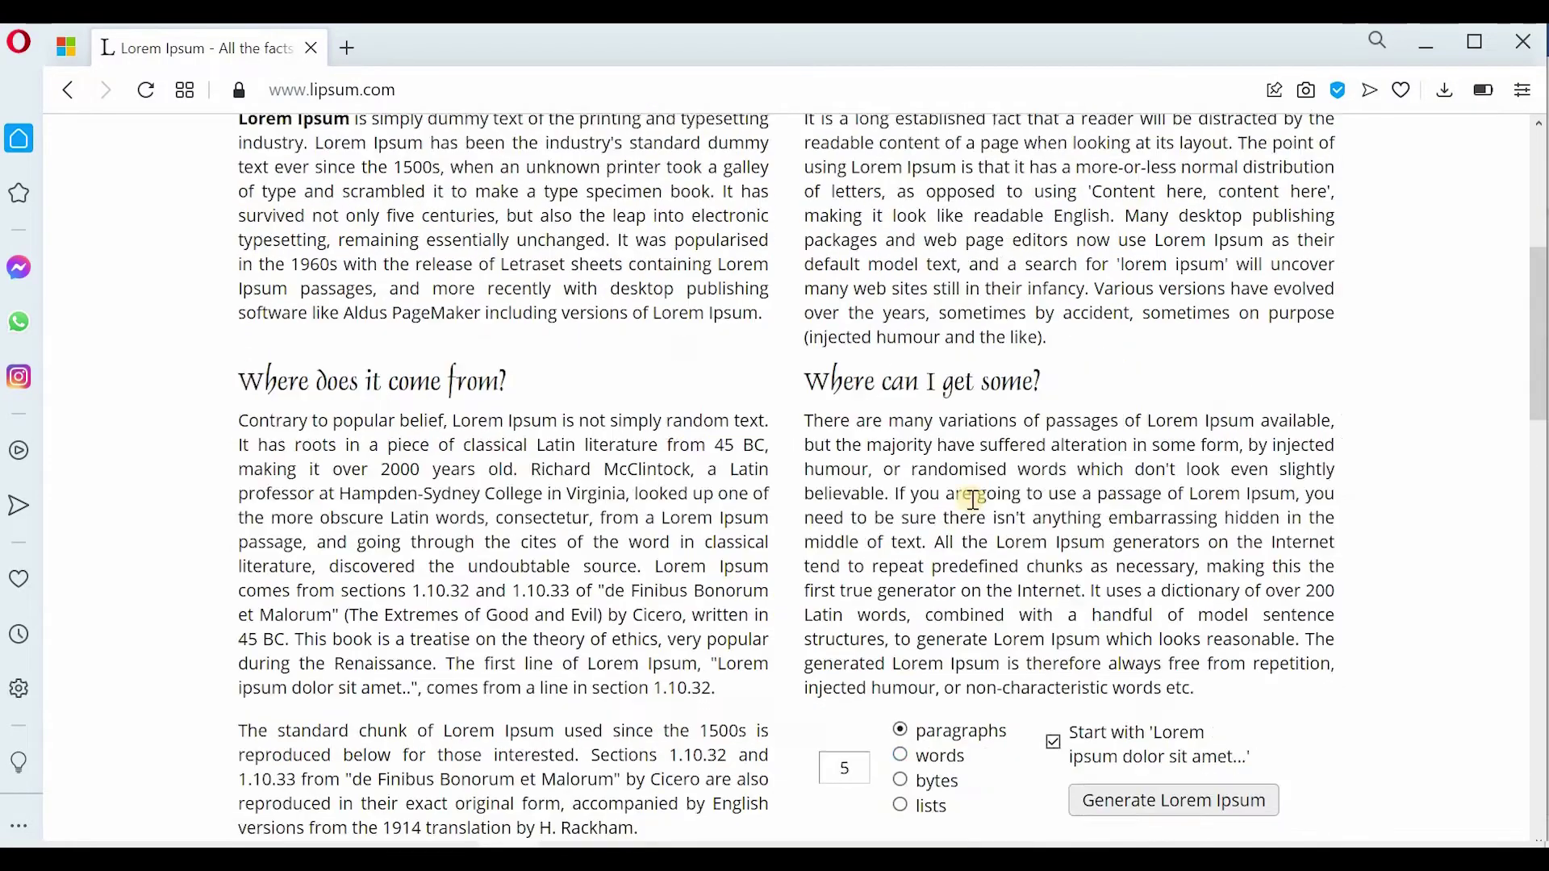
{"action": "scroll", "coordinate": [1008, 321], "scroll_direction": "down", "scroll_amount": 6}
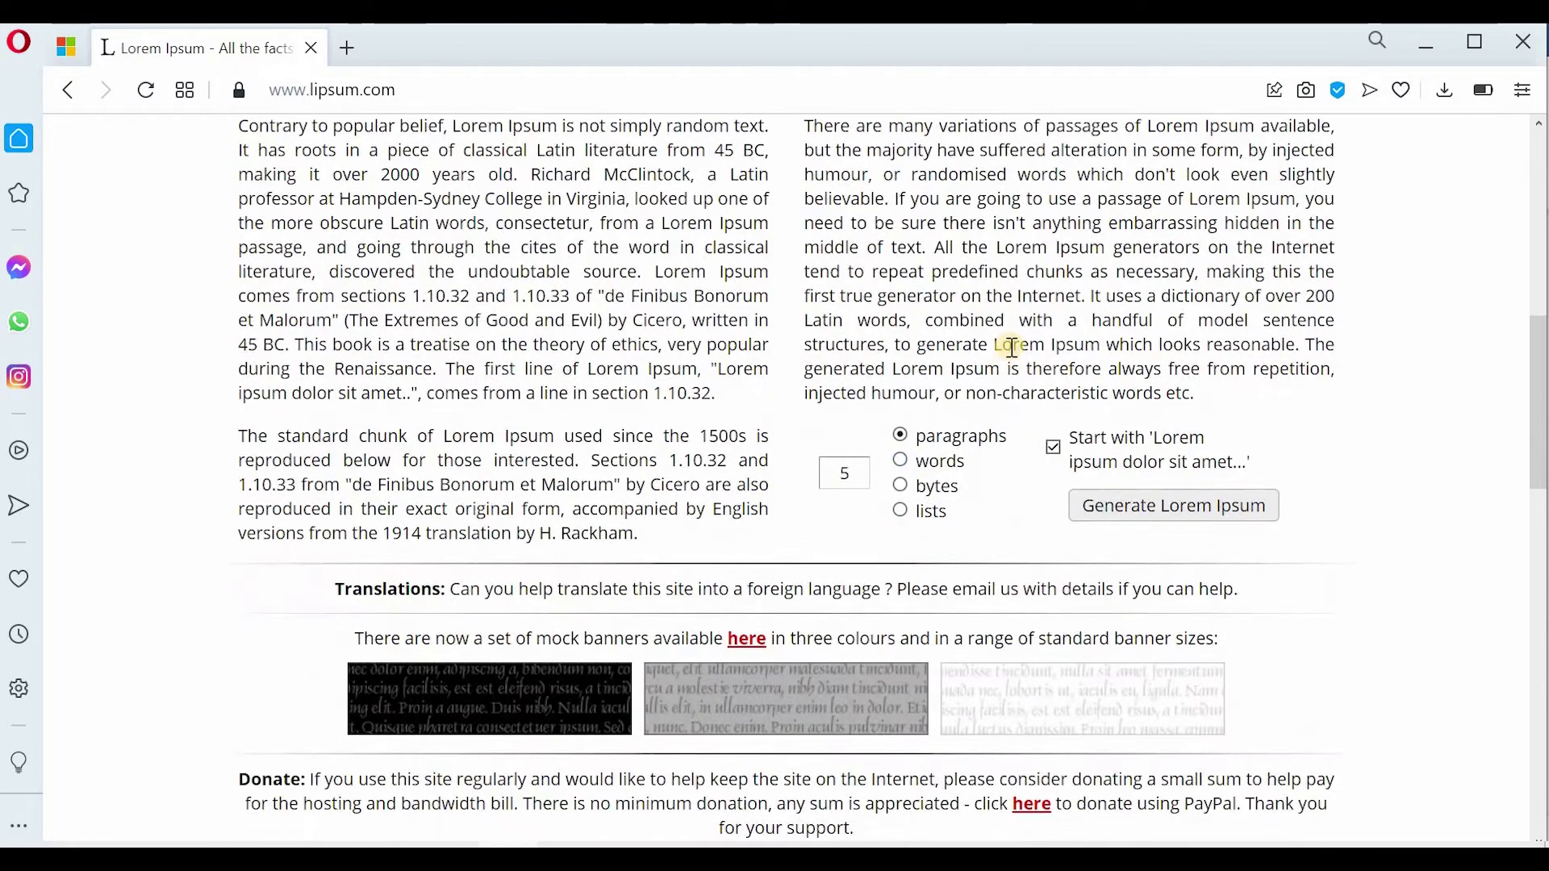
{"action": "scroll", "coordinate": [1008, 446], "scroll_direction": "up", "scroll_amount": 4}
{"action": "scroll", "coordinate": [1185, 365], "scroll_direction": "down", "scroll_amount": 6}
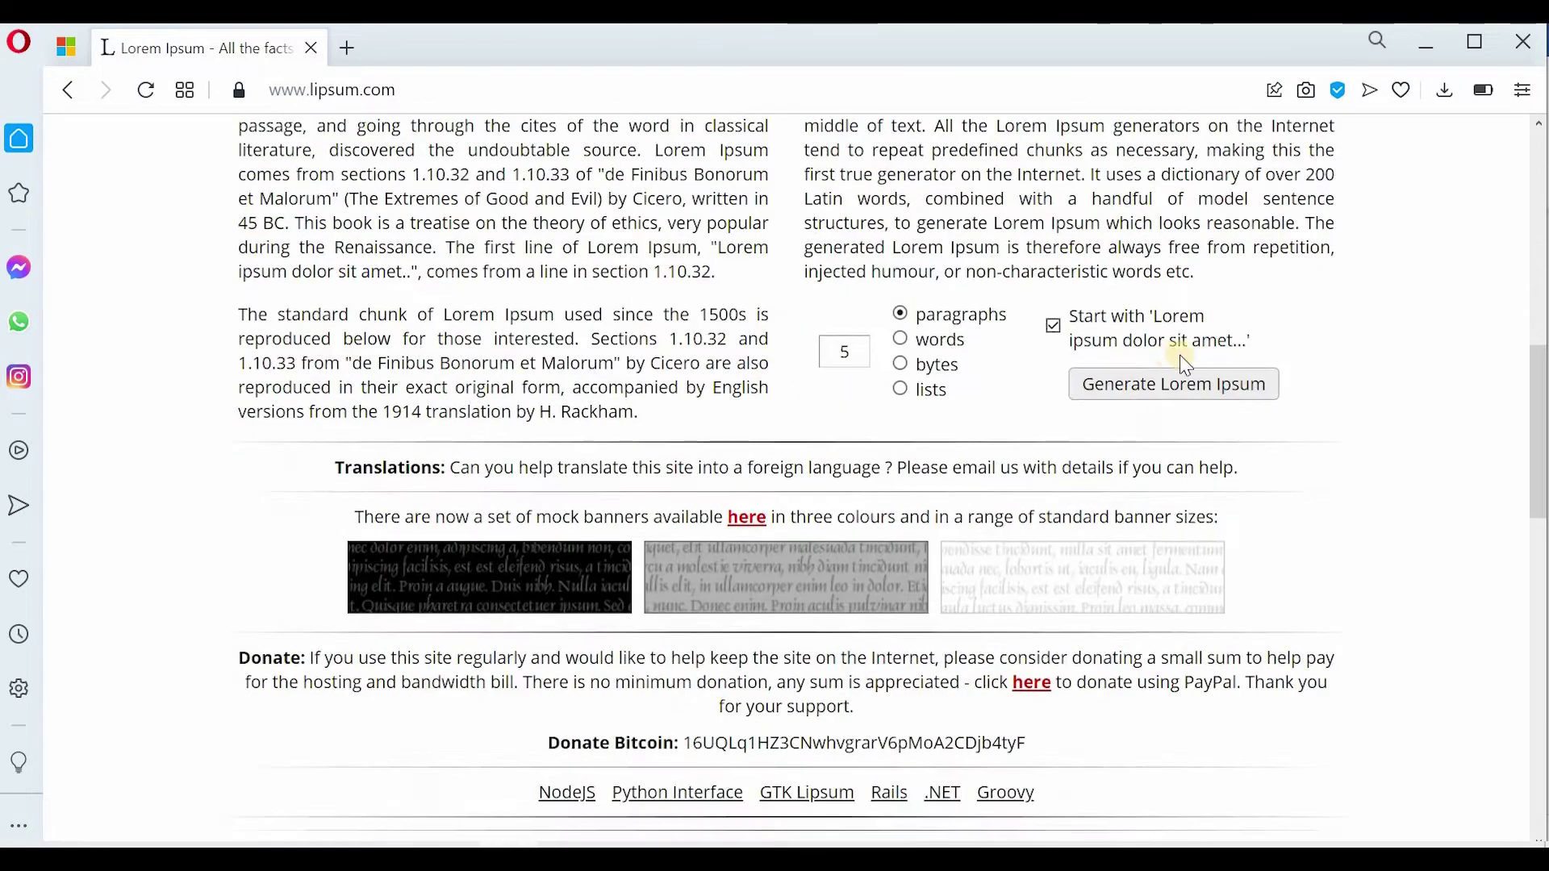
{"action": "key", "text": "alt+Tab"}
{"action": "scroll", "coordinate": [717, 595], "scroll_direction": "down", "scroll_amount": 3}
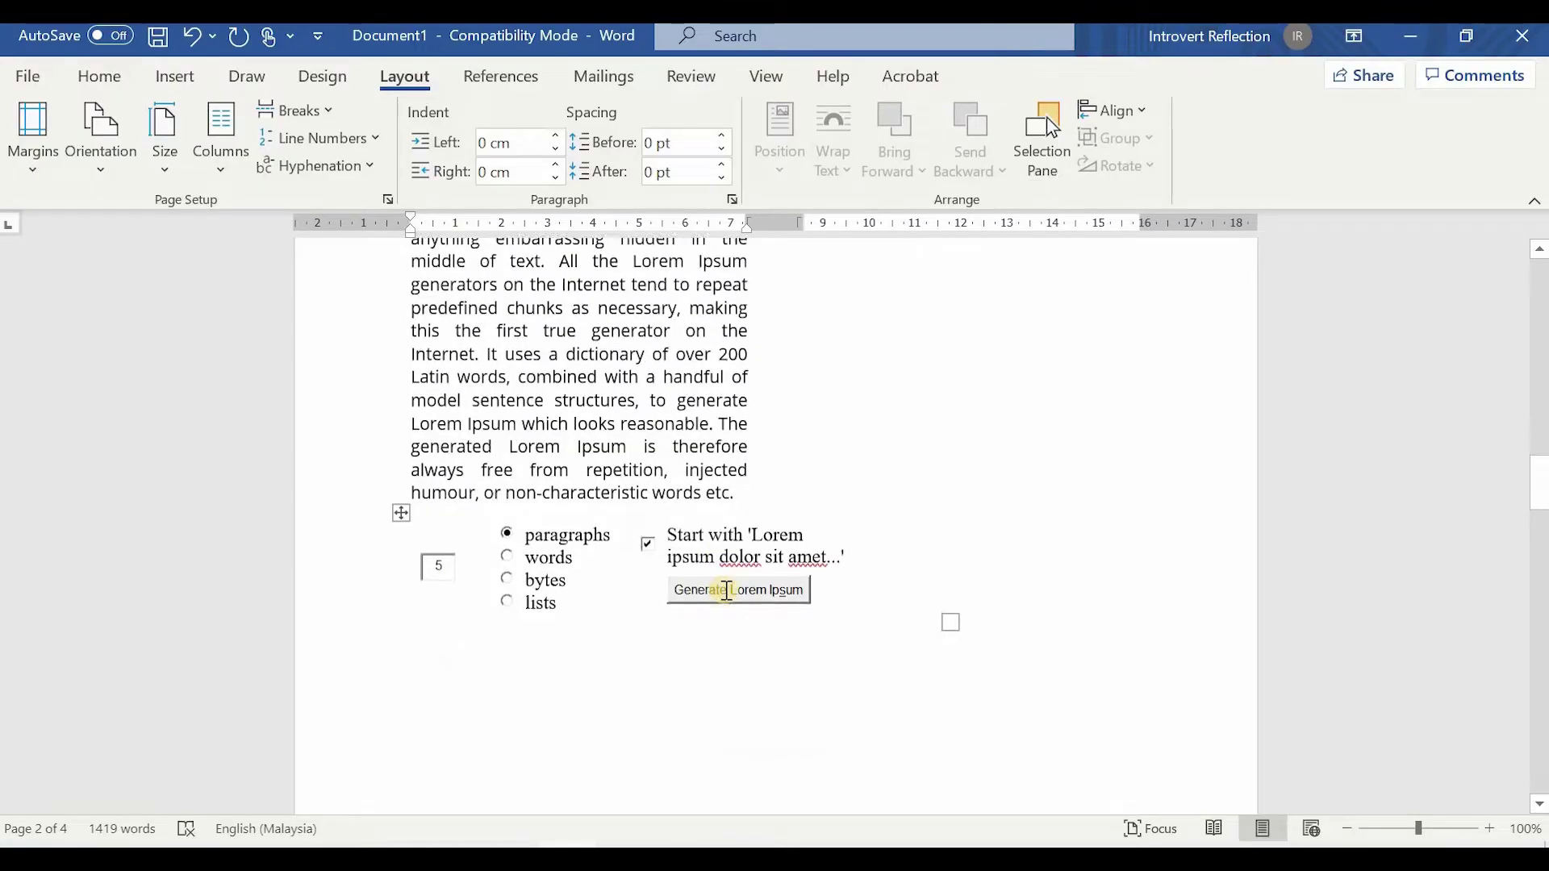
{"action": "scroll", "coordinate": [613, 275], "scroll_direction": "up", "scroll_amount": 5}
{"action": "scroll", "coordinate": [613, 275], "scroll_direction": "up", "scroll_amount": 5}
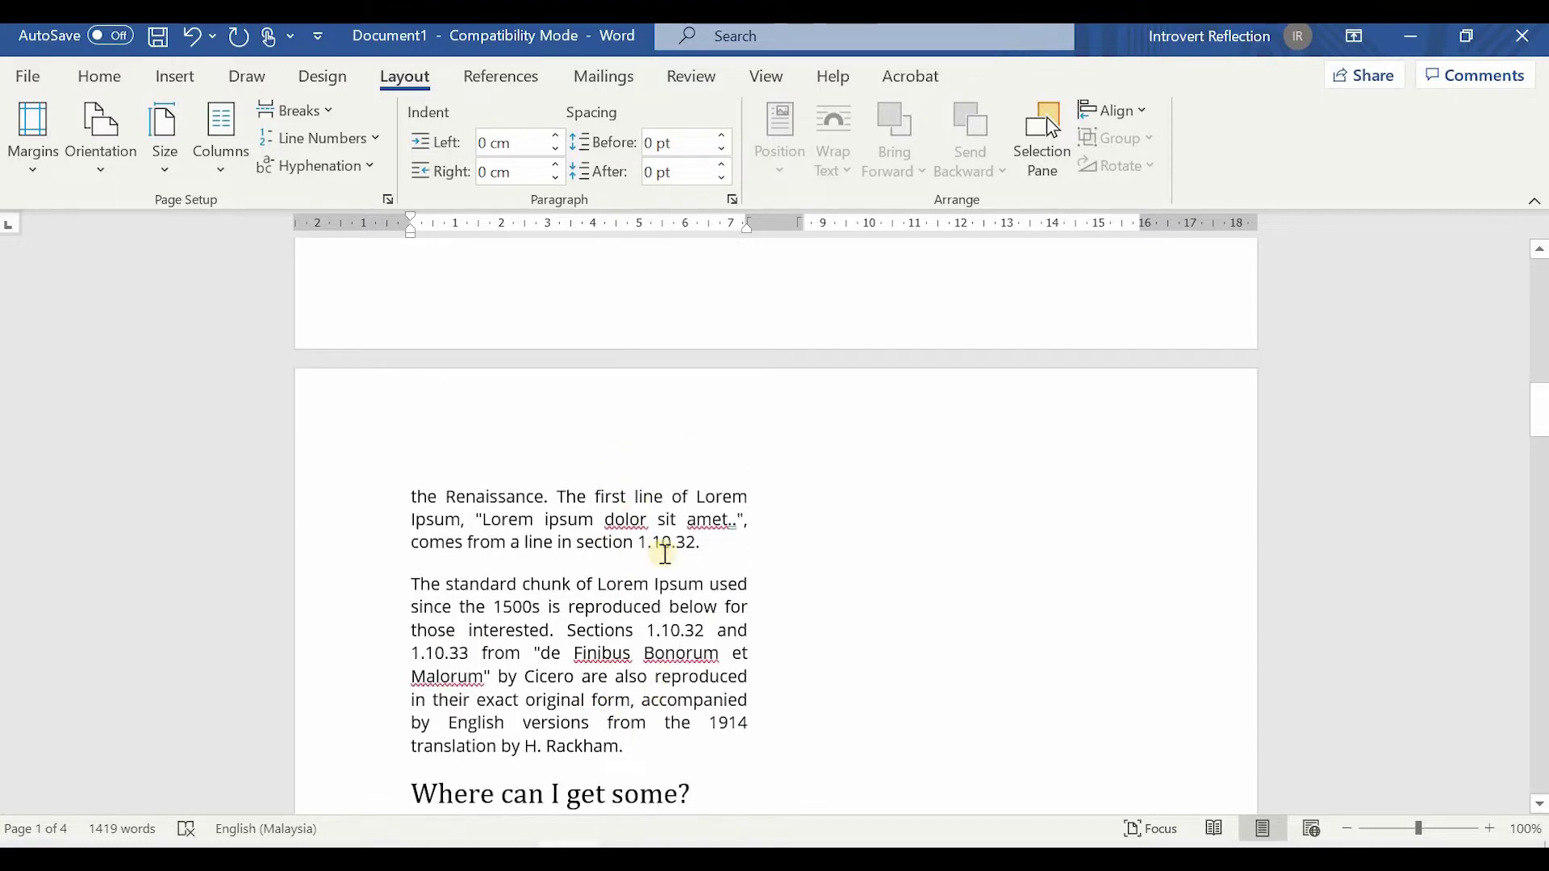
{"action": "scroll", "coordinate": [1234, 339], "scroll_direction": "down", "scroll_amount": 9}
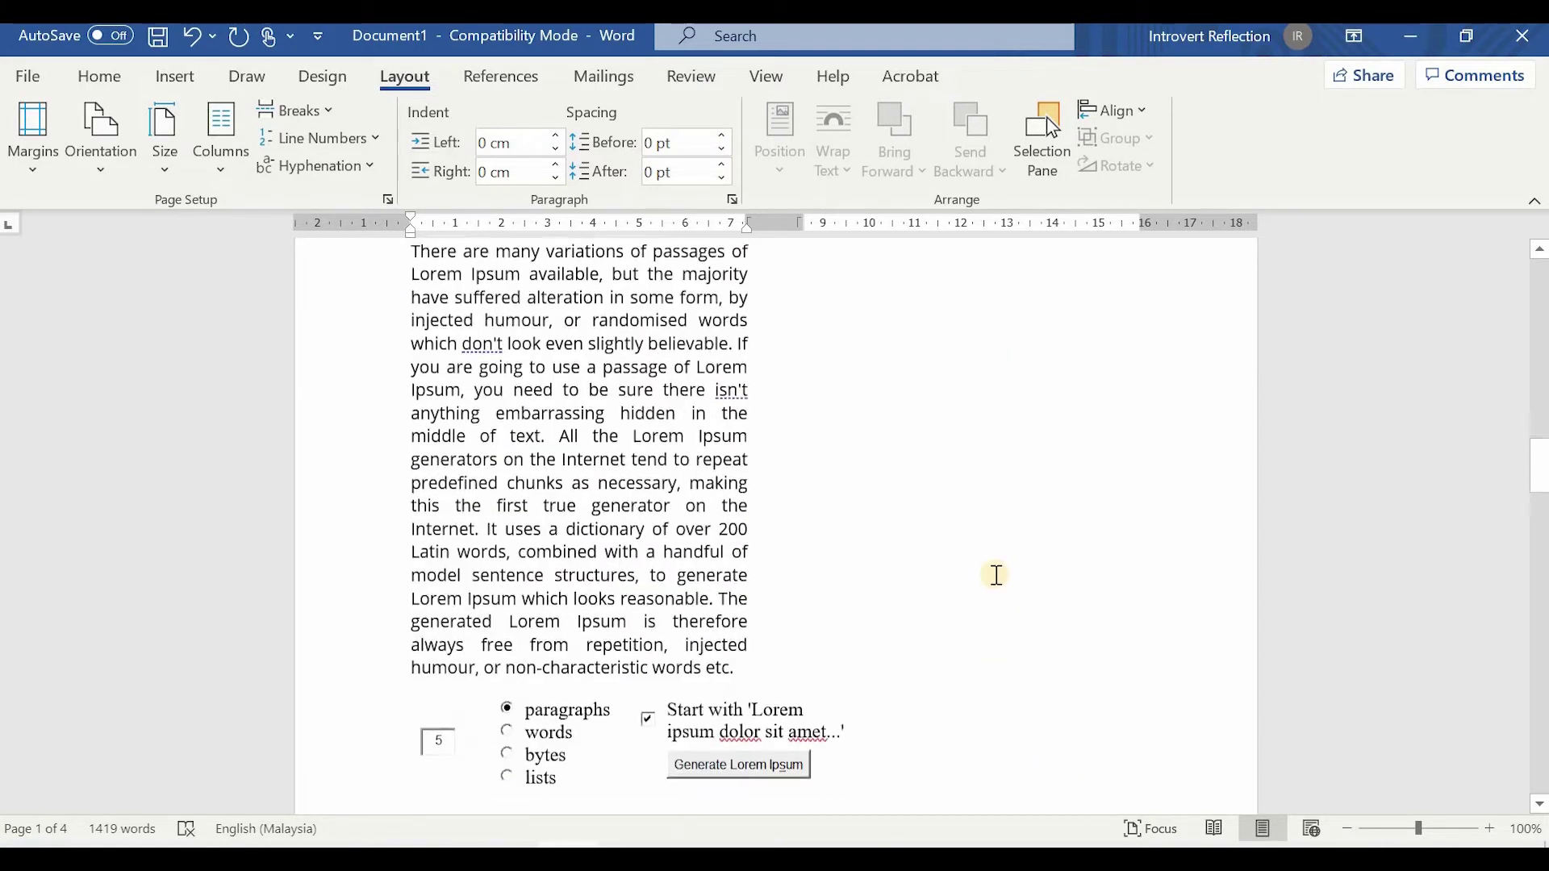
{"action": "scroll", "coordinate": [1004, 597], "scroll_direction": "up", "scroll_amount": 17}
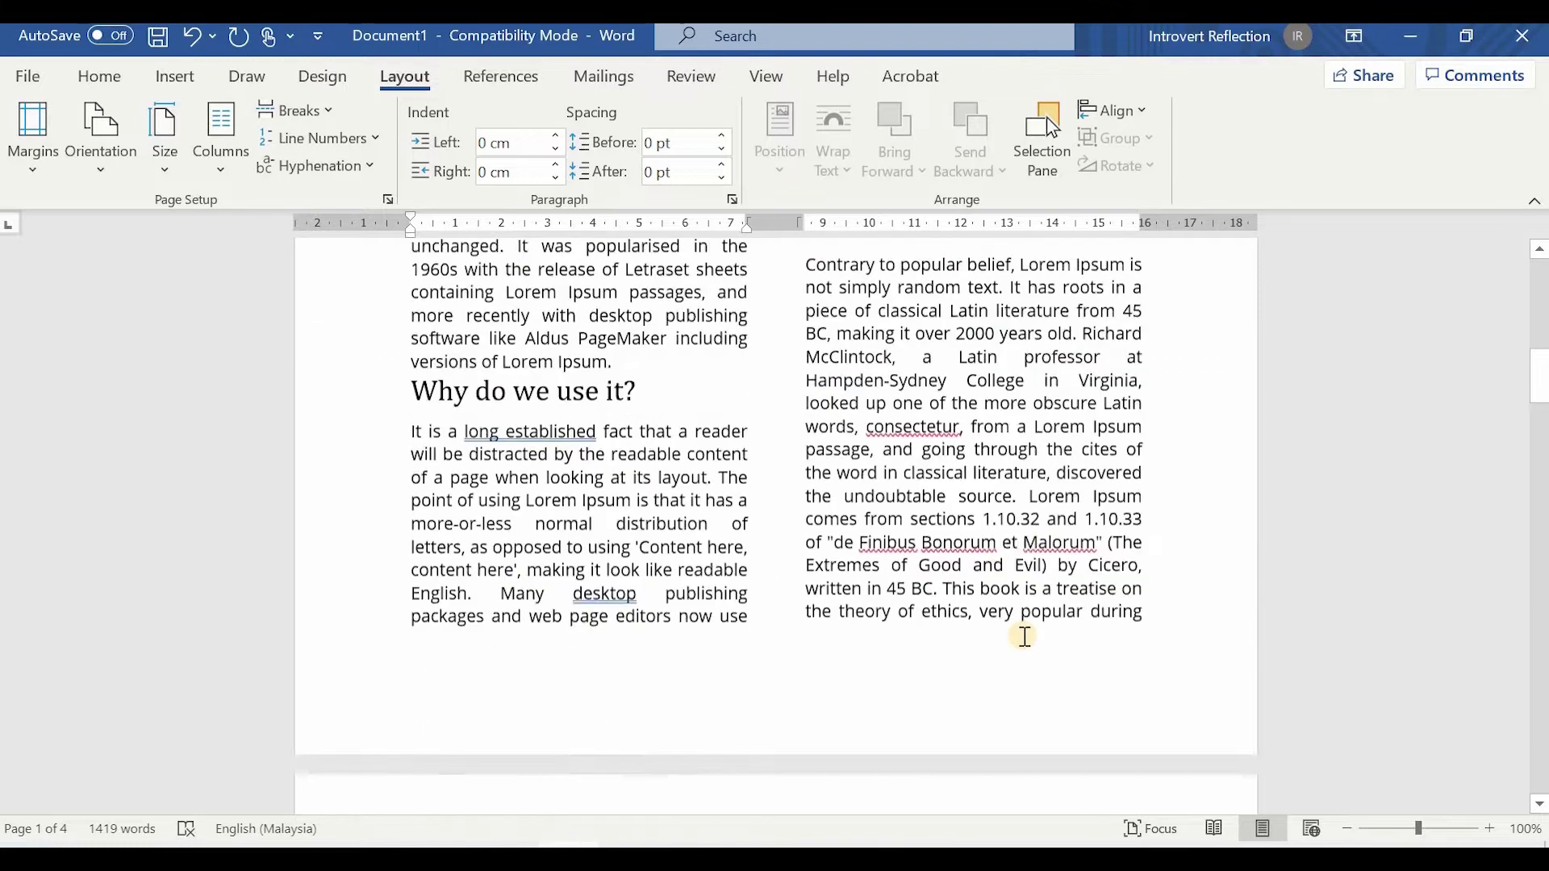
{"action": "scroll", "coordinate": [1024, 643], "scroll_direction": "down", "scroll_amount": 10}
{"action": "left_click", "coordinate": [429, 448]}
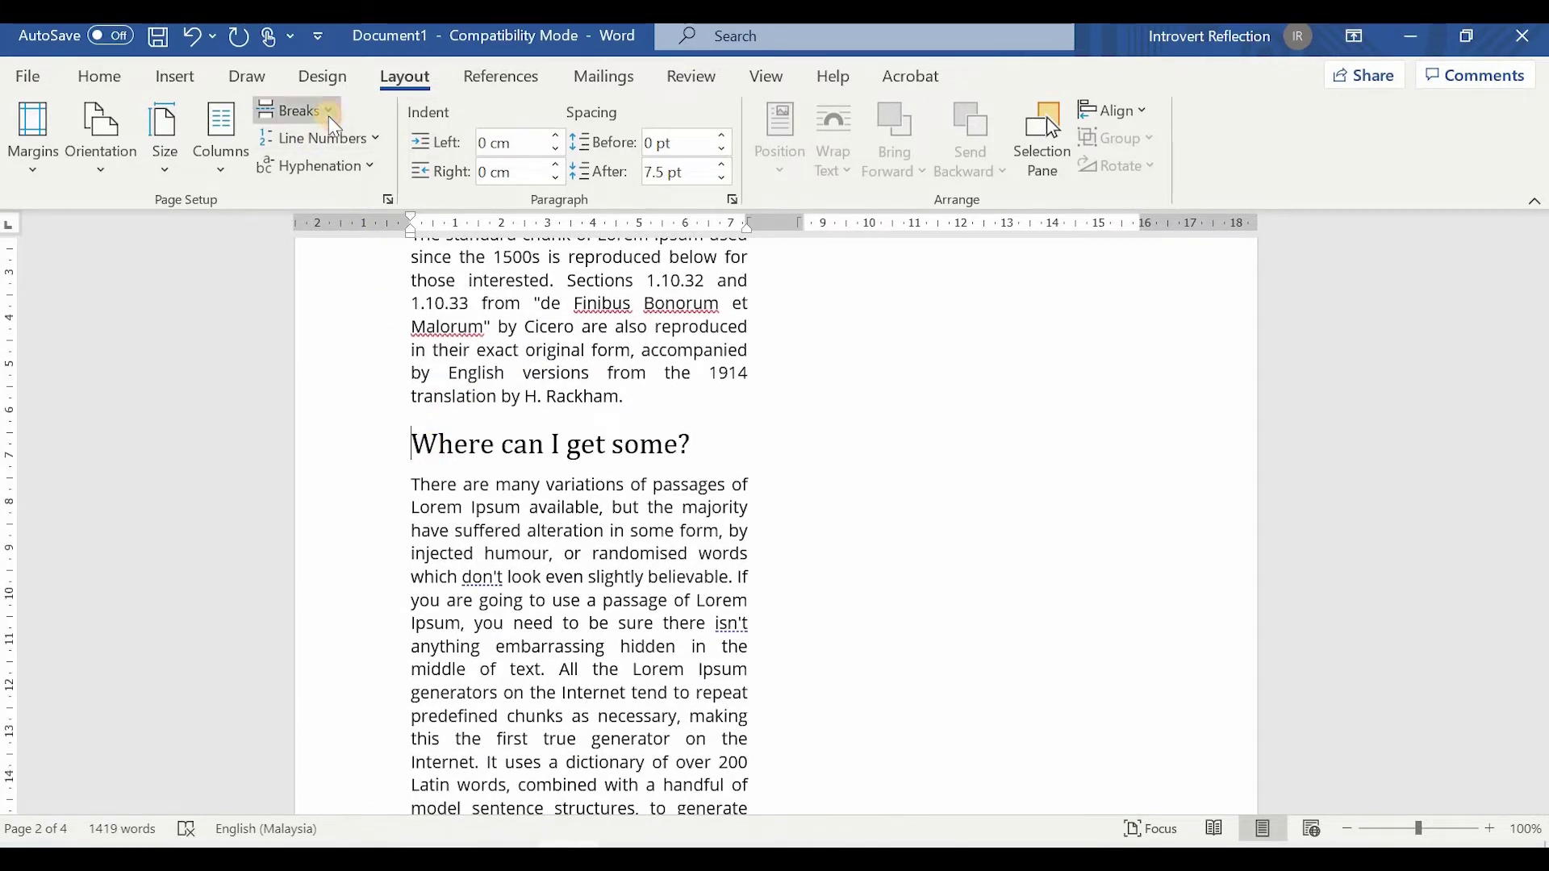
{"action": "left_click", "coordinate": [328, 115]}
{"action": "left_click", "coordinate": [411, 268]}
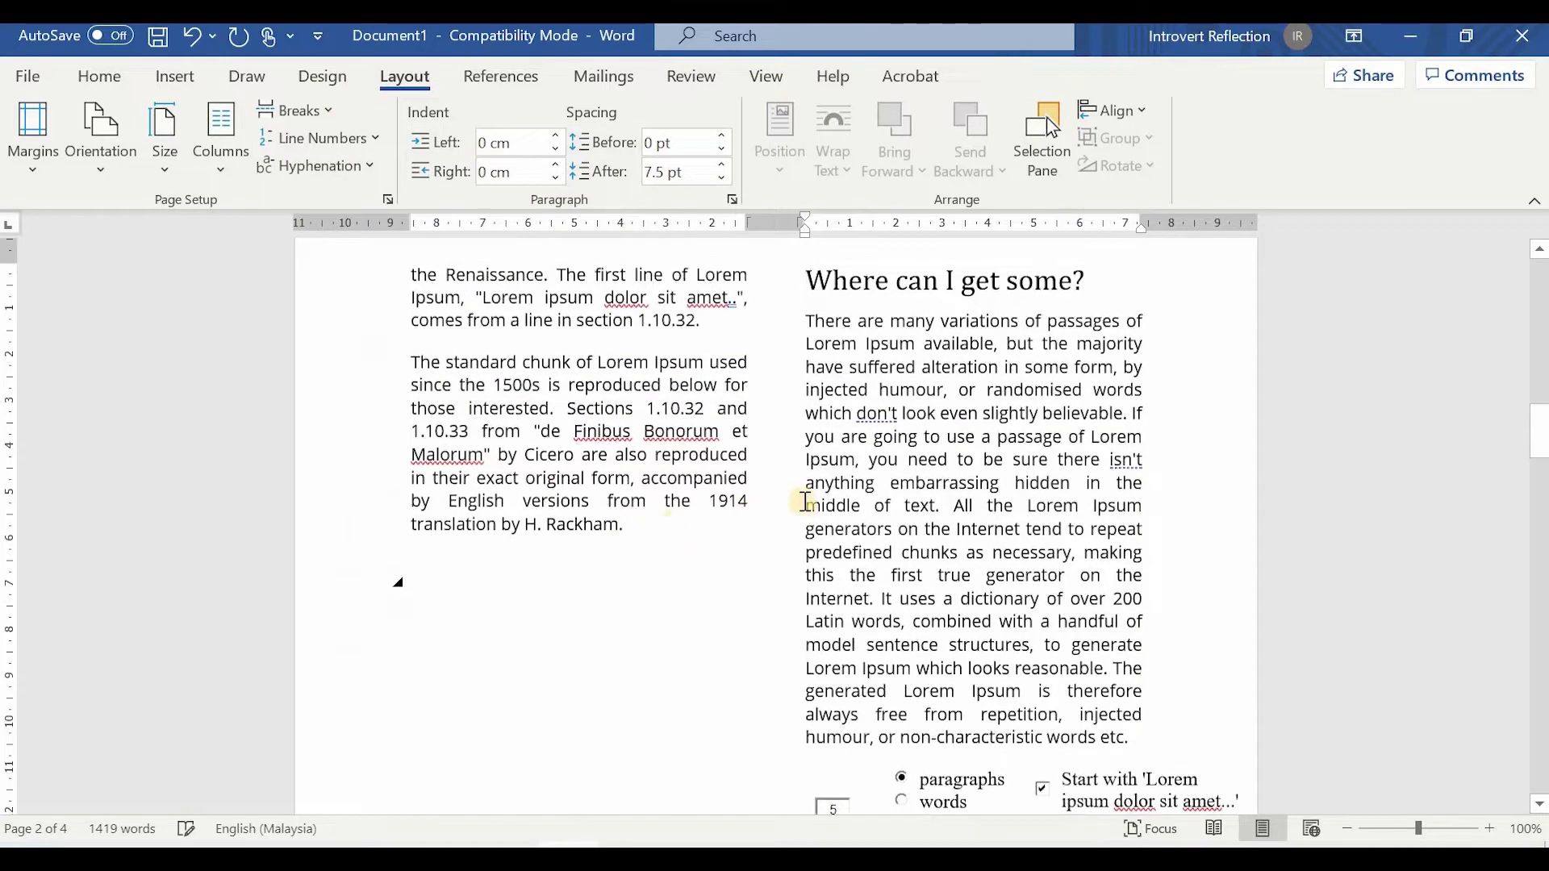
{"action": "scroll", "coordinate": [806, 500], "scroll_direction": "up", "scroll_amount": 4}
{"action": "scroll", "coordinate": [1025, 524], "scroll_direction": "down", "scroll_amount": 6}
{"action": "scroll", "coordinate": [681, 596], "scroll_direction": "down", "scroll_amount": 6}
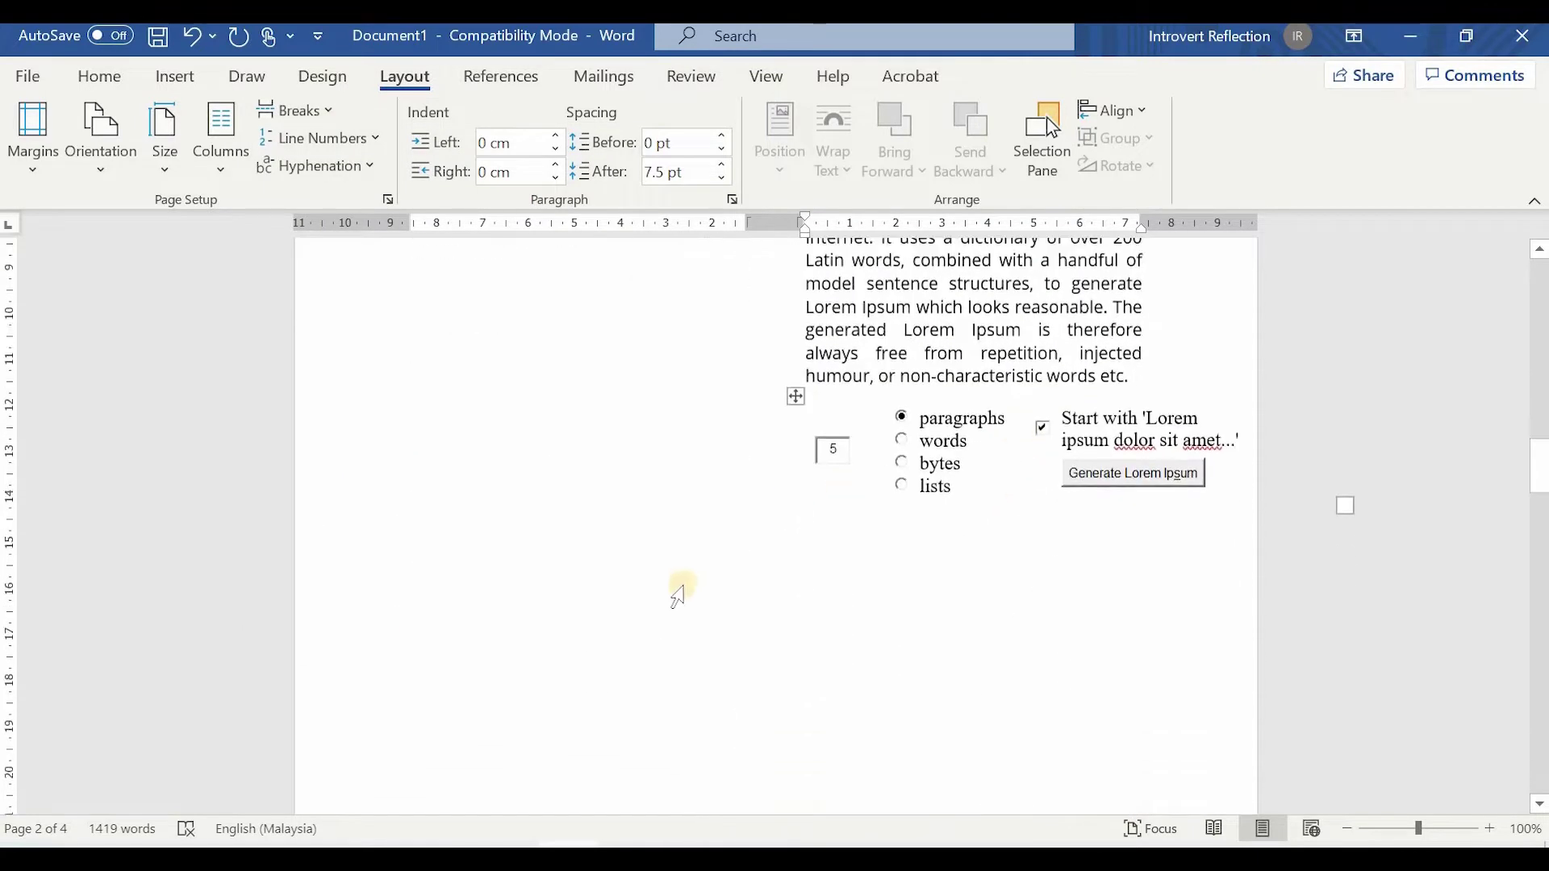
{"action": "scroll", "coordinate": [716, 605], "scroll_direction": "up", "scroll_amount": 15}
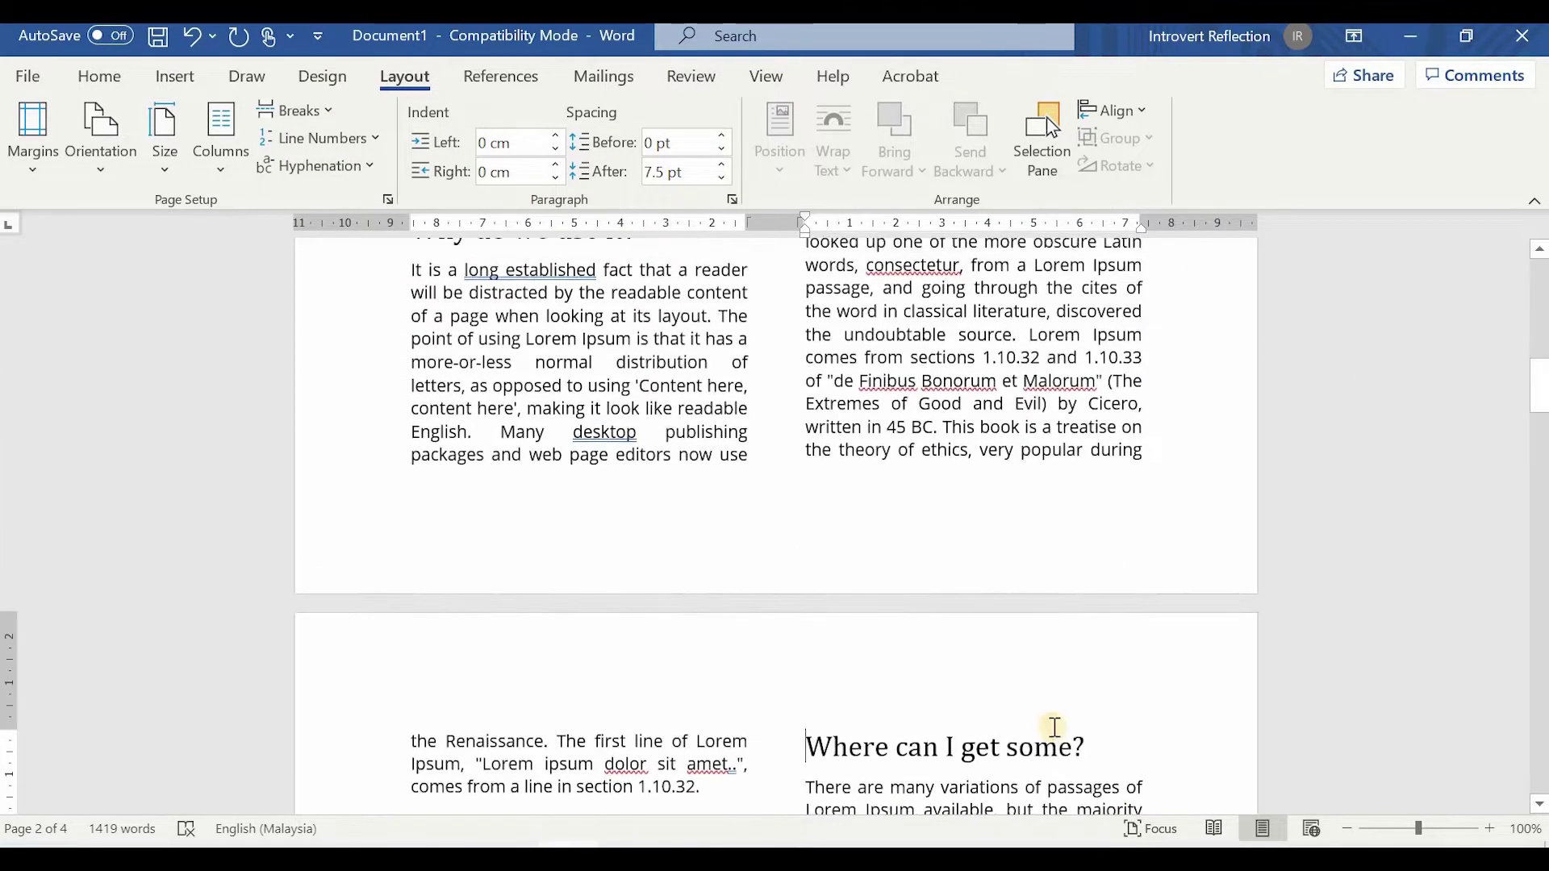
{"action": "scroll", "coordinate": [1009, 686], "scroll_direction": "down", "scroll_amount": 5}
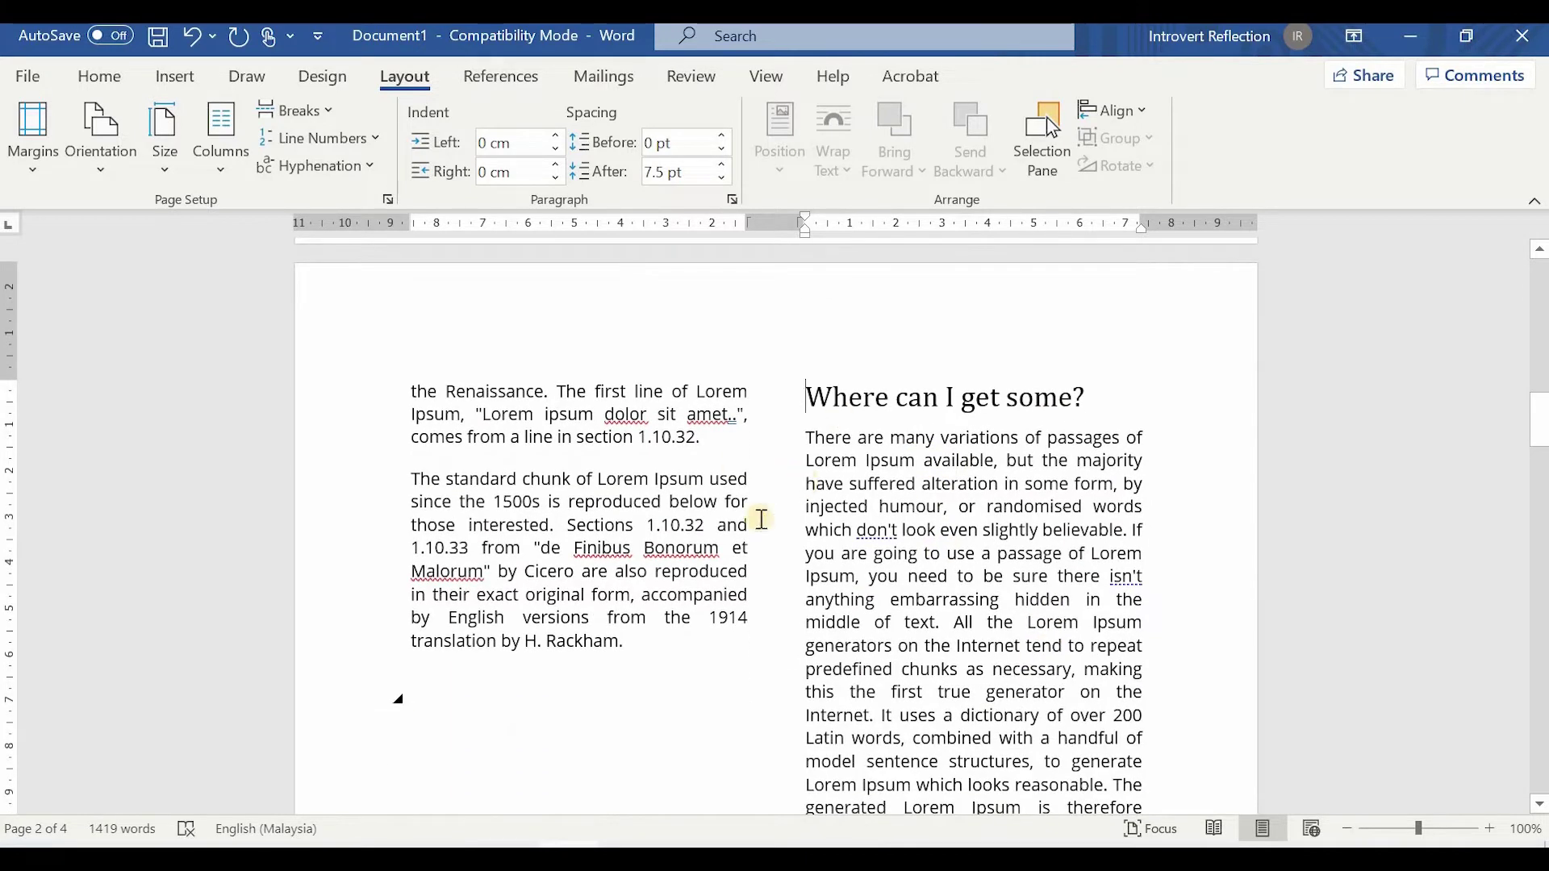
{"action": "key", "text": "BackSpace"}
{"action": "scroll", "coordinate": [693, 571], "scroll_direction": "down", "scroll_amount": 13}
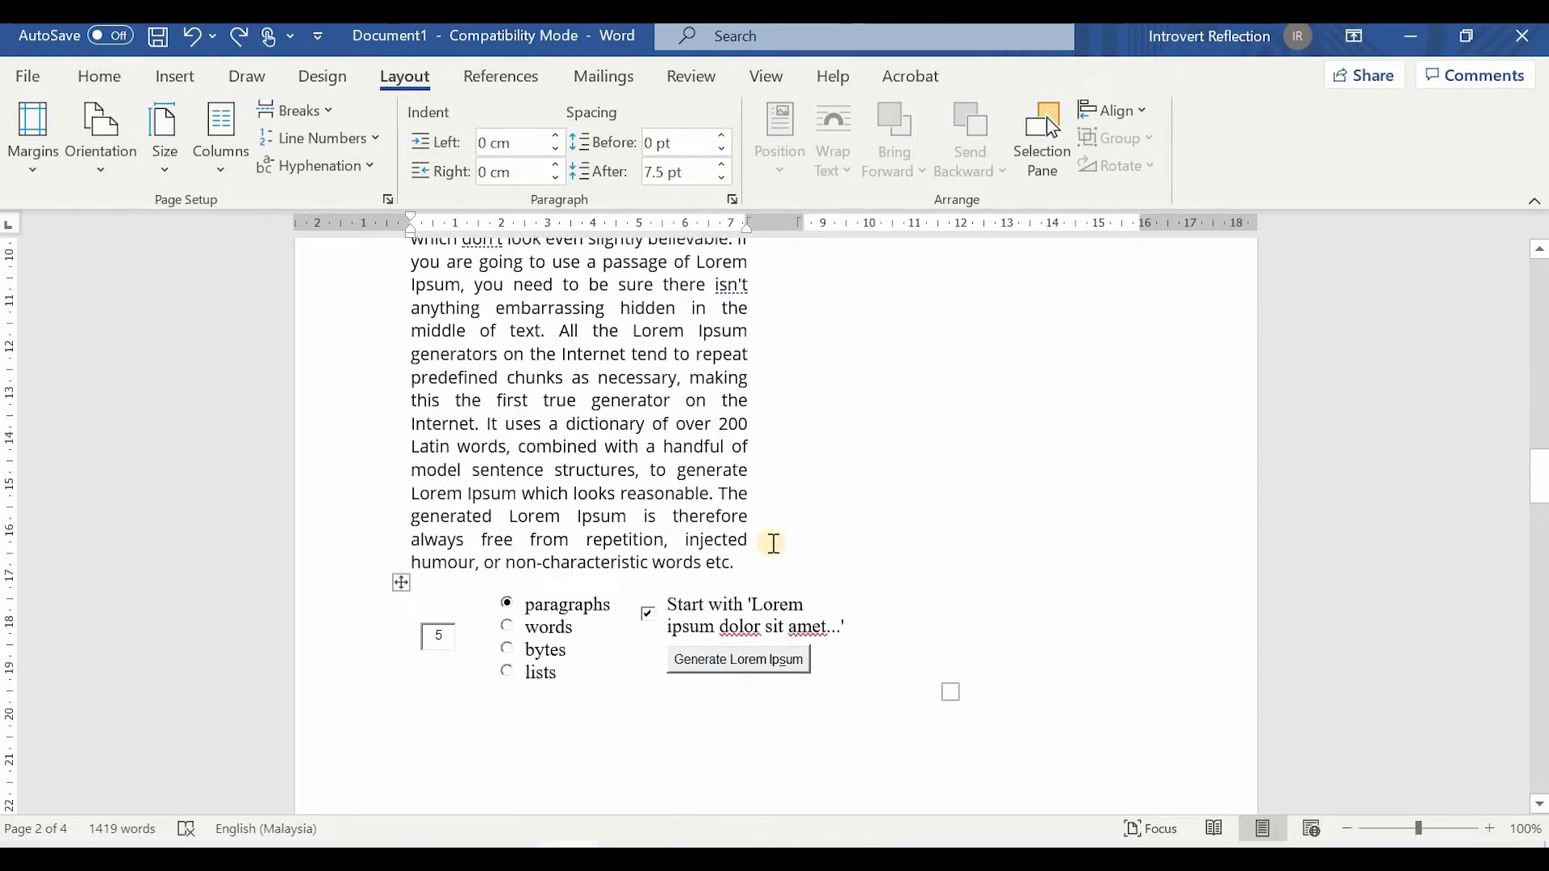
{"action": "left_click", "coordinate": [295, 111]}
{"action": "left_click", "coordinate": [331, 270]}
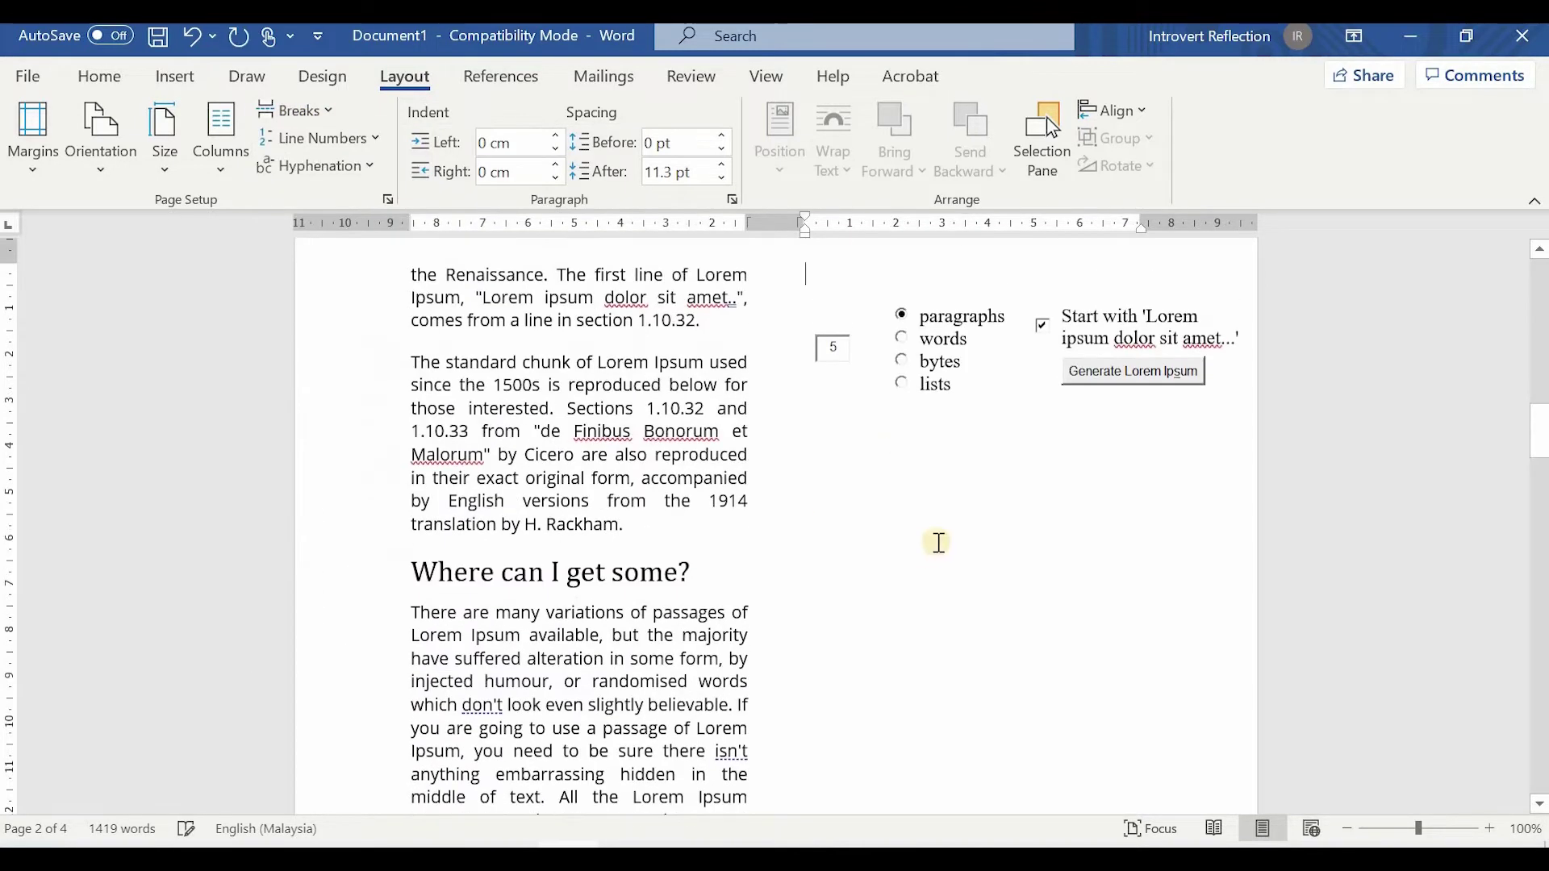
{"action": "scroll", "coordinate": [917, 554], "scroll_direction": "up", "scroll_amount": 5}
{"action": "scroll", "coordinate": [906, 564], "scroll_direction": "down", "scroll_amount": 7}
{"action": "scroll", "coordinate": [620, 425], "scroll_direction": "down", "scroll_amount": 4}
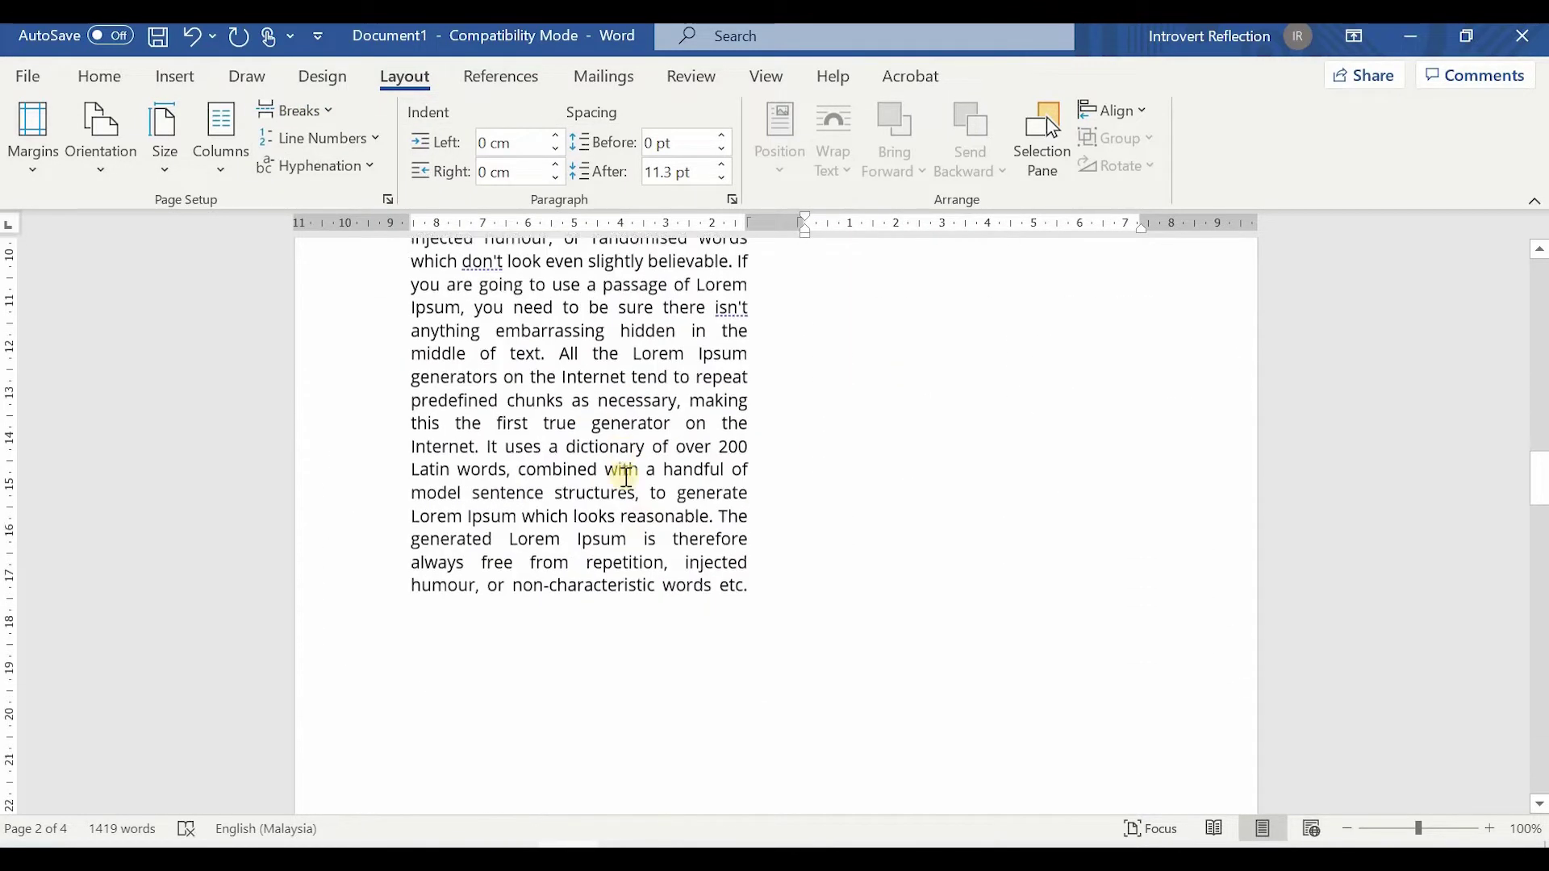
{"action": "scroll", "coordinate": [622, 473], "scroll_direction": "up", "scroll_amount": 15}
{"action": "scroll", "coordinate": [683, 551], "scroll_direction": "up", "scroll_amount": 8}
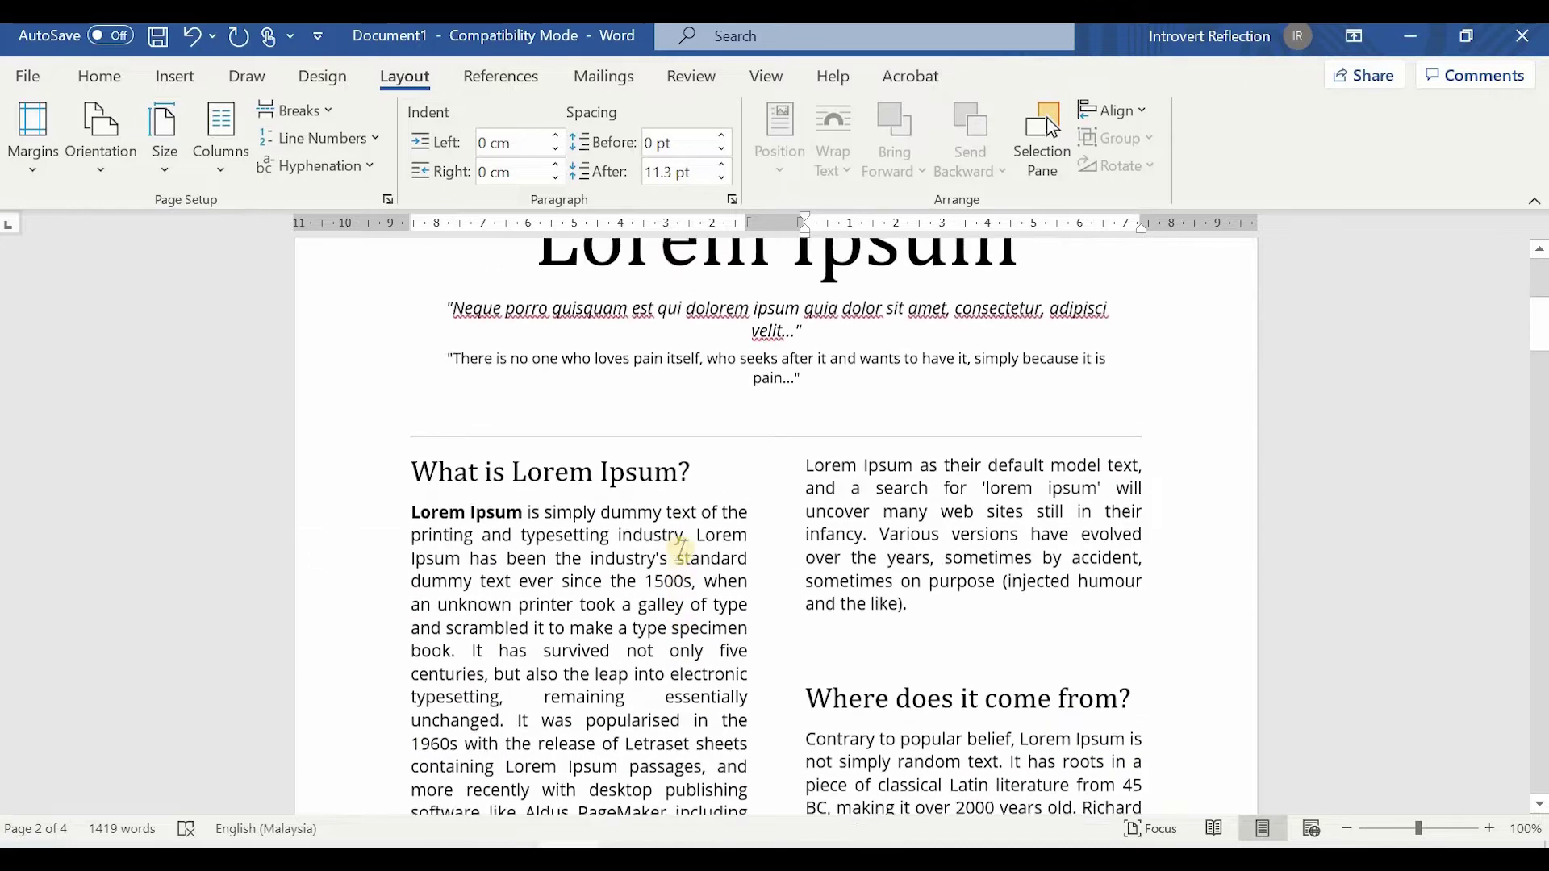
{"action": "scroll", "coordinate": [685, 557], "scroll_direction": "down", "scroll_amount": 15}
{"action": "scroll", "coordinate": [684, 559], "scroll_direction": "down", "scroll_amount": 20}
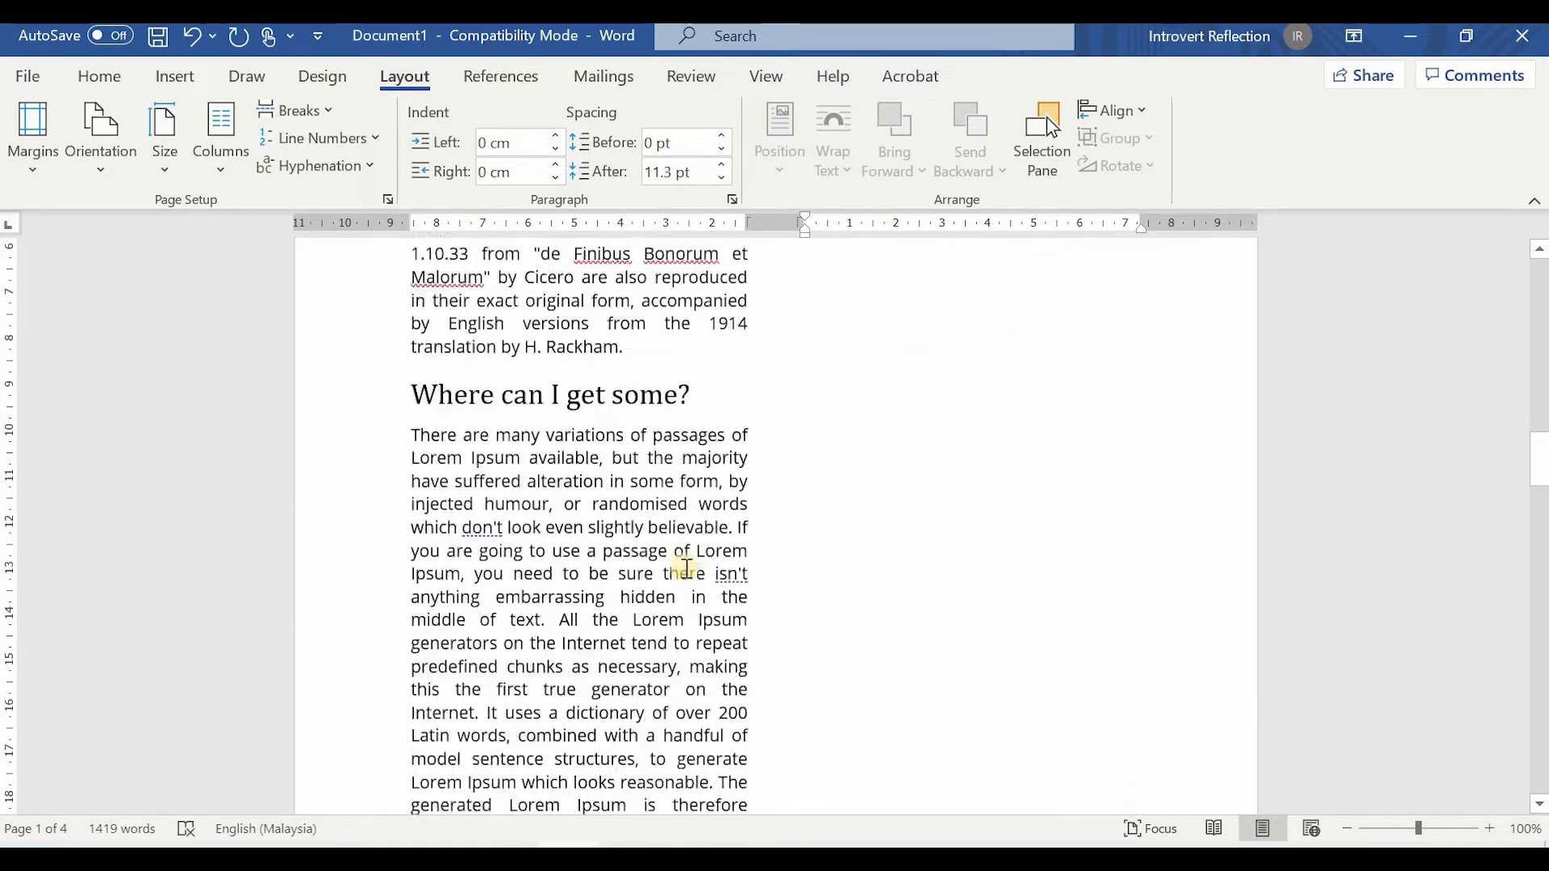
{"action": "left_click", "coordinate": [454, 379]}
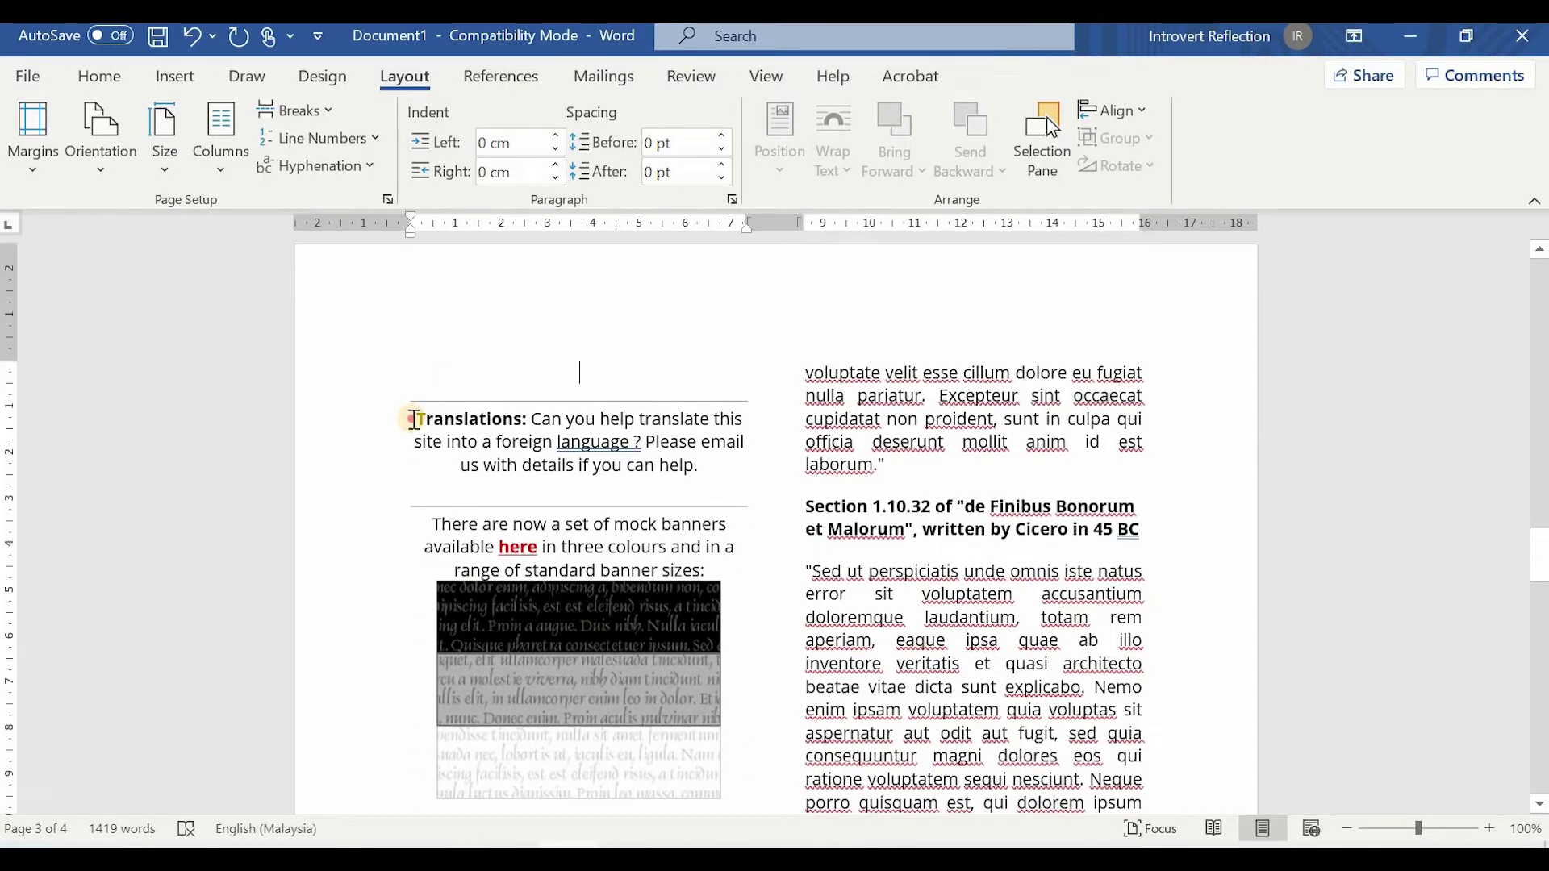
{"action": "key", "text": "alt+Tab"}
{"action": "scroll", "coordinate": [799, 528], "scroll_direction": "down", "scroll_amount": 15}
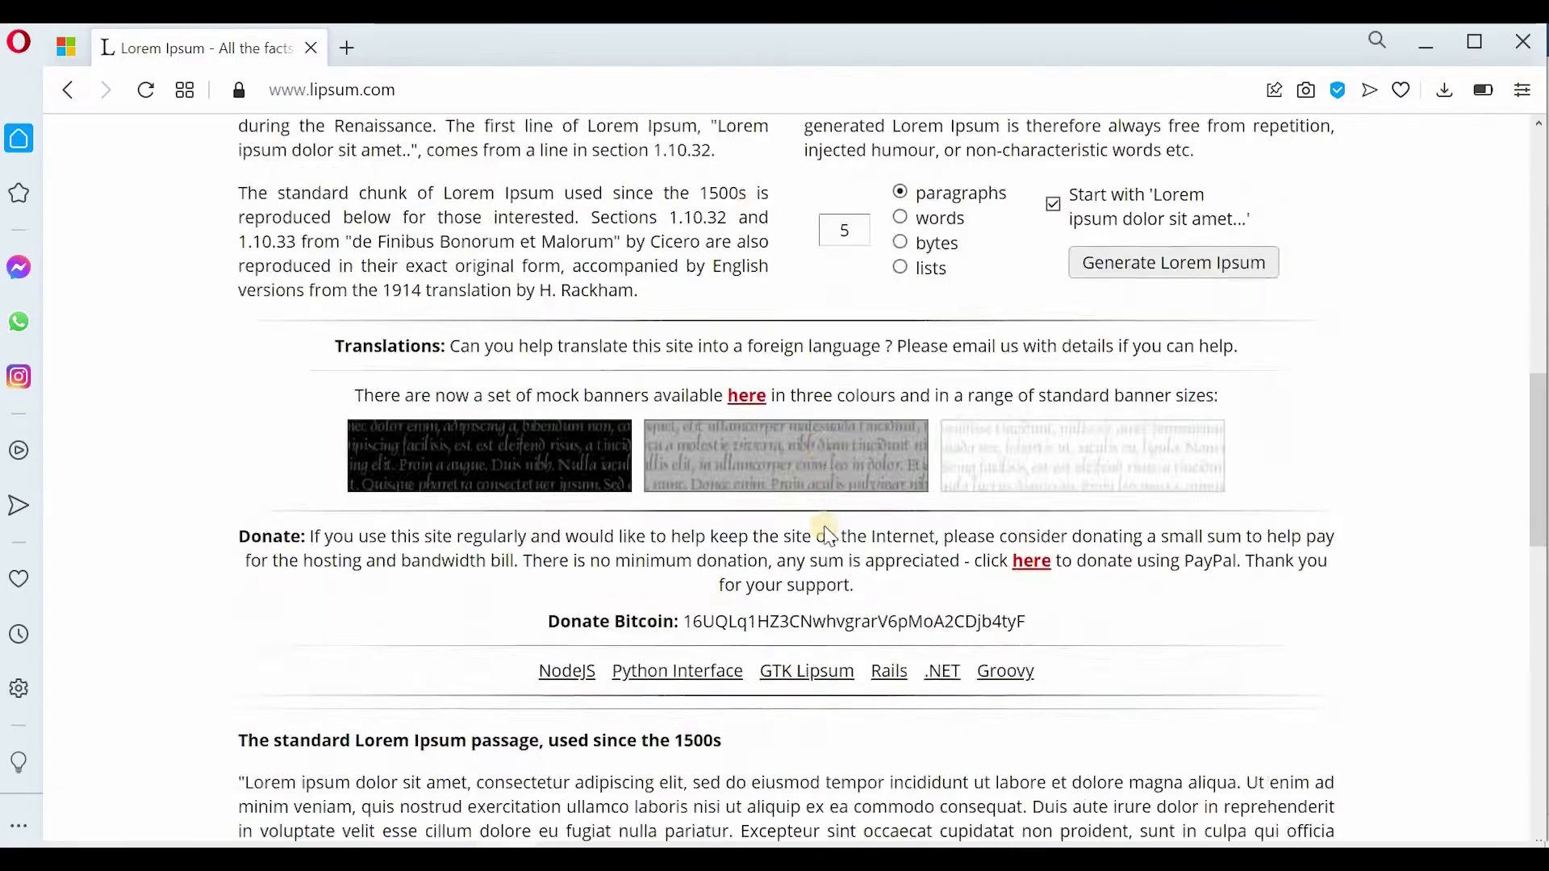
{"action": "scroll", "coordinate": [1056, 562], "scroll_direction": "up", "scroll_amount": 5}
- Set a One-column layout applied from the Translations paragraph forward
{"action": "key", "text": "alt+Tab"}
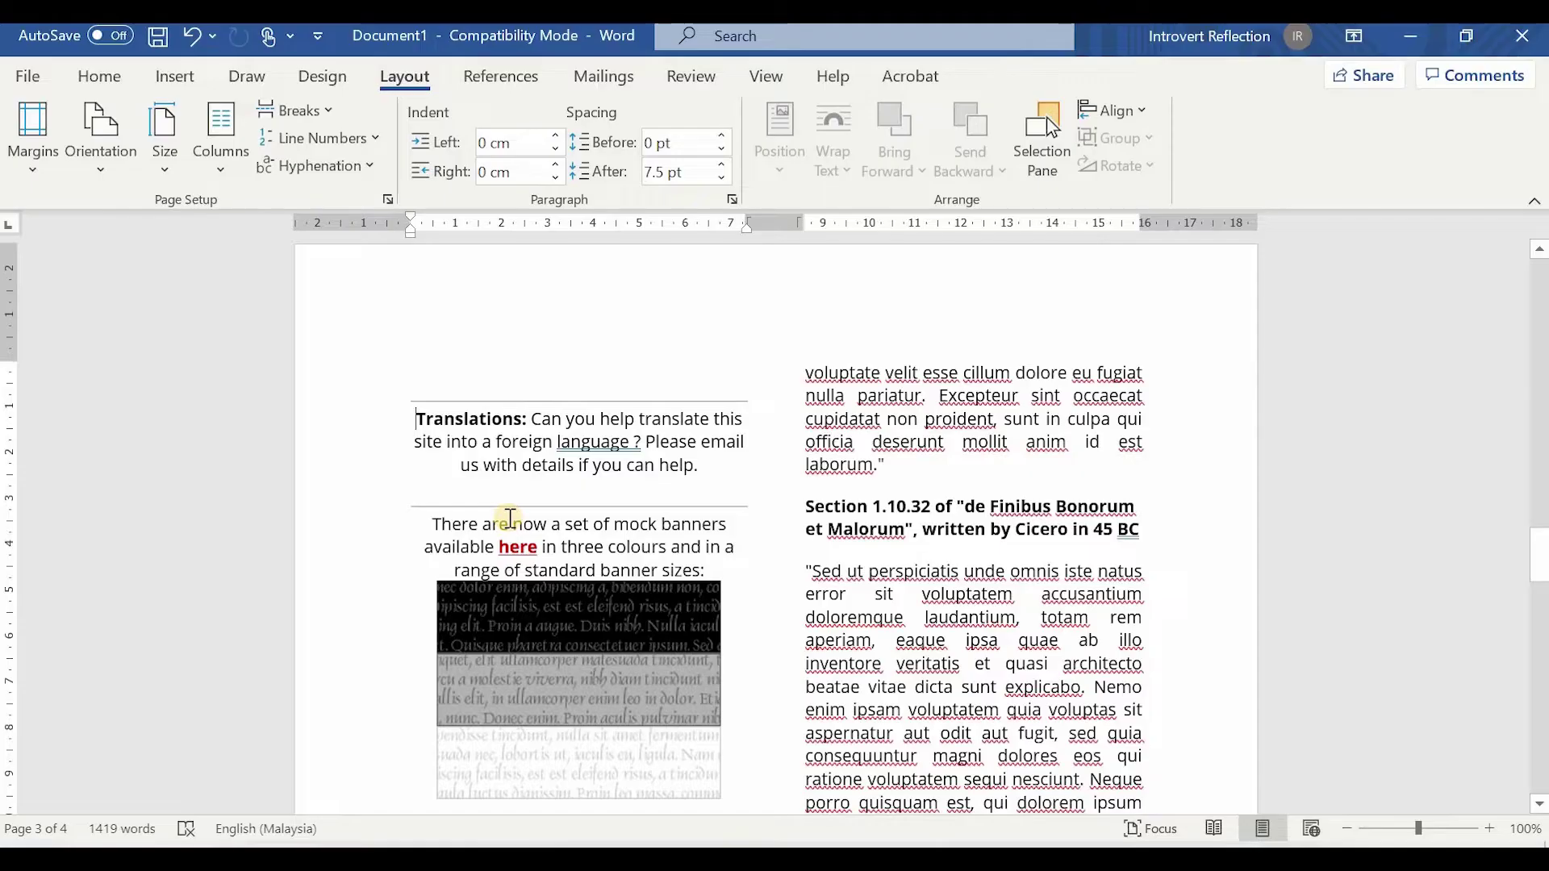
{"action": "scroll", "coordinate": [500, 533], "scroll_direction": "up", "scroll_amount": 3}
{"action": "scroll", "coordinate": [425, 530], "scroll_direction": "down", "scroll_amount": 1}
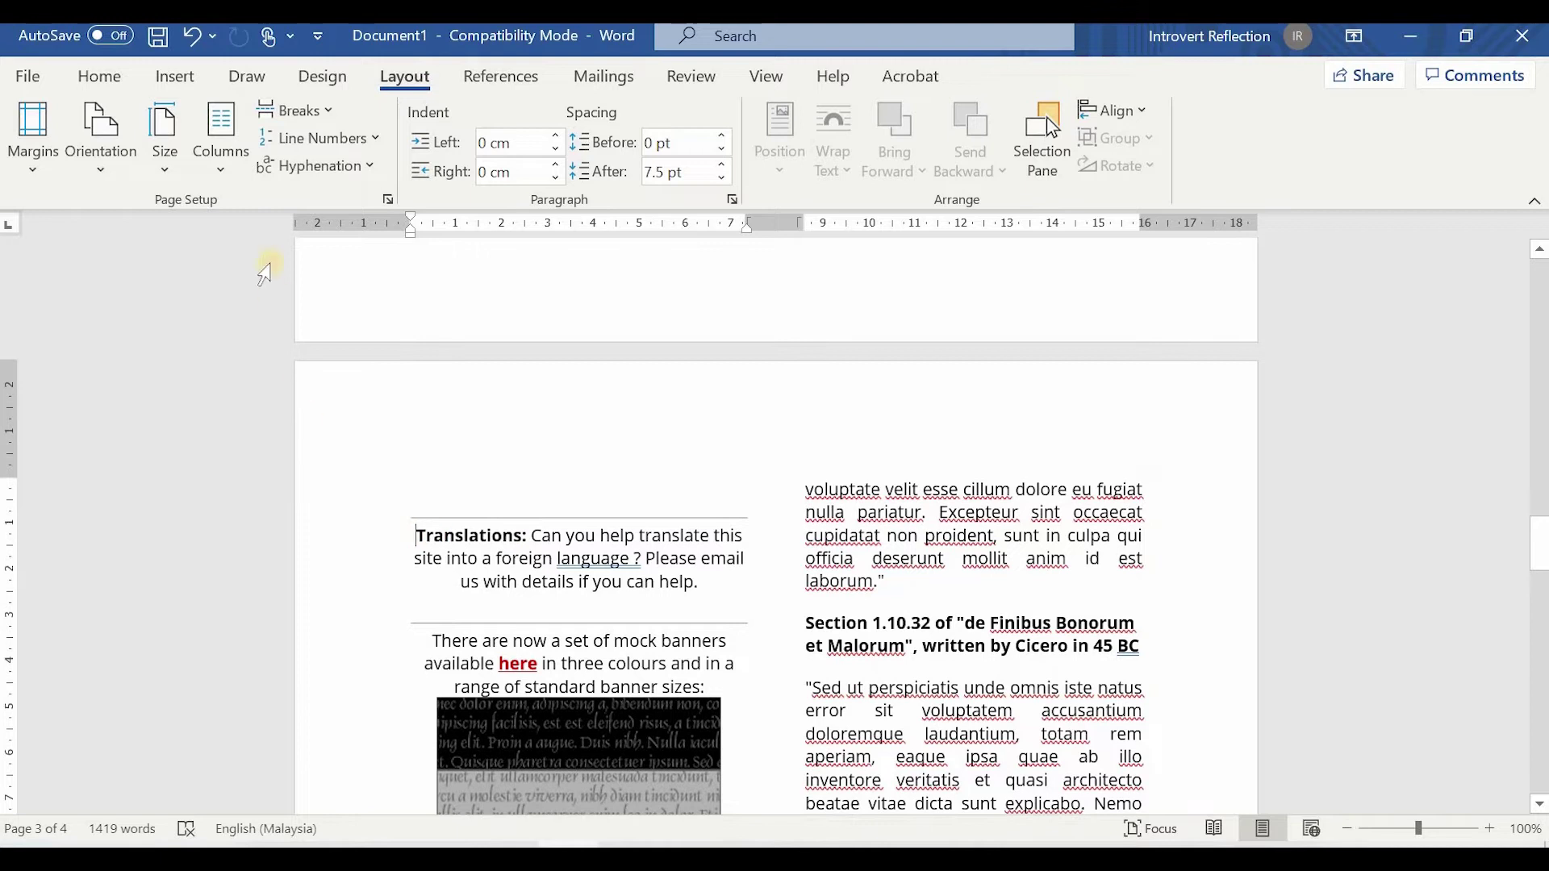
{"action": "left_click", "coordinate": [220, 137]}
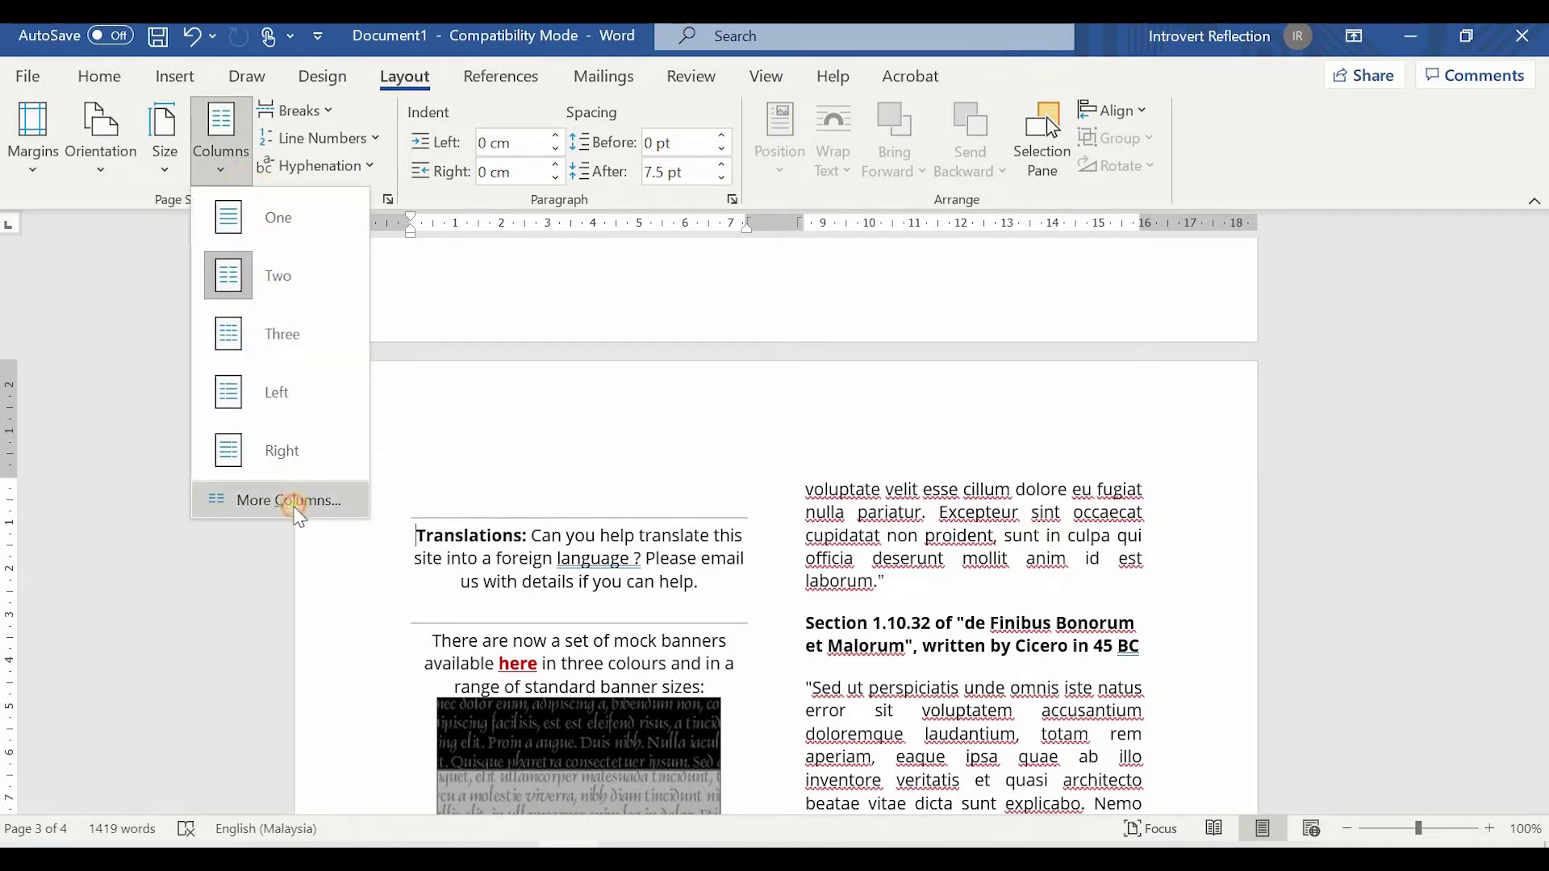
{"action": "left_click", "coordinate": [292, 498]}
{"action": "left_click", "coordinate": [576, 286]}
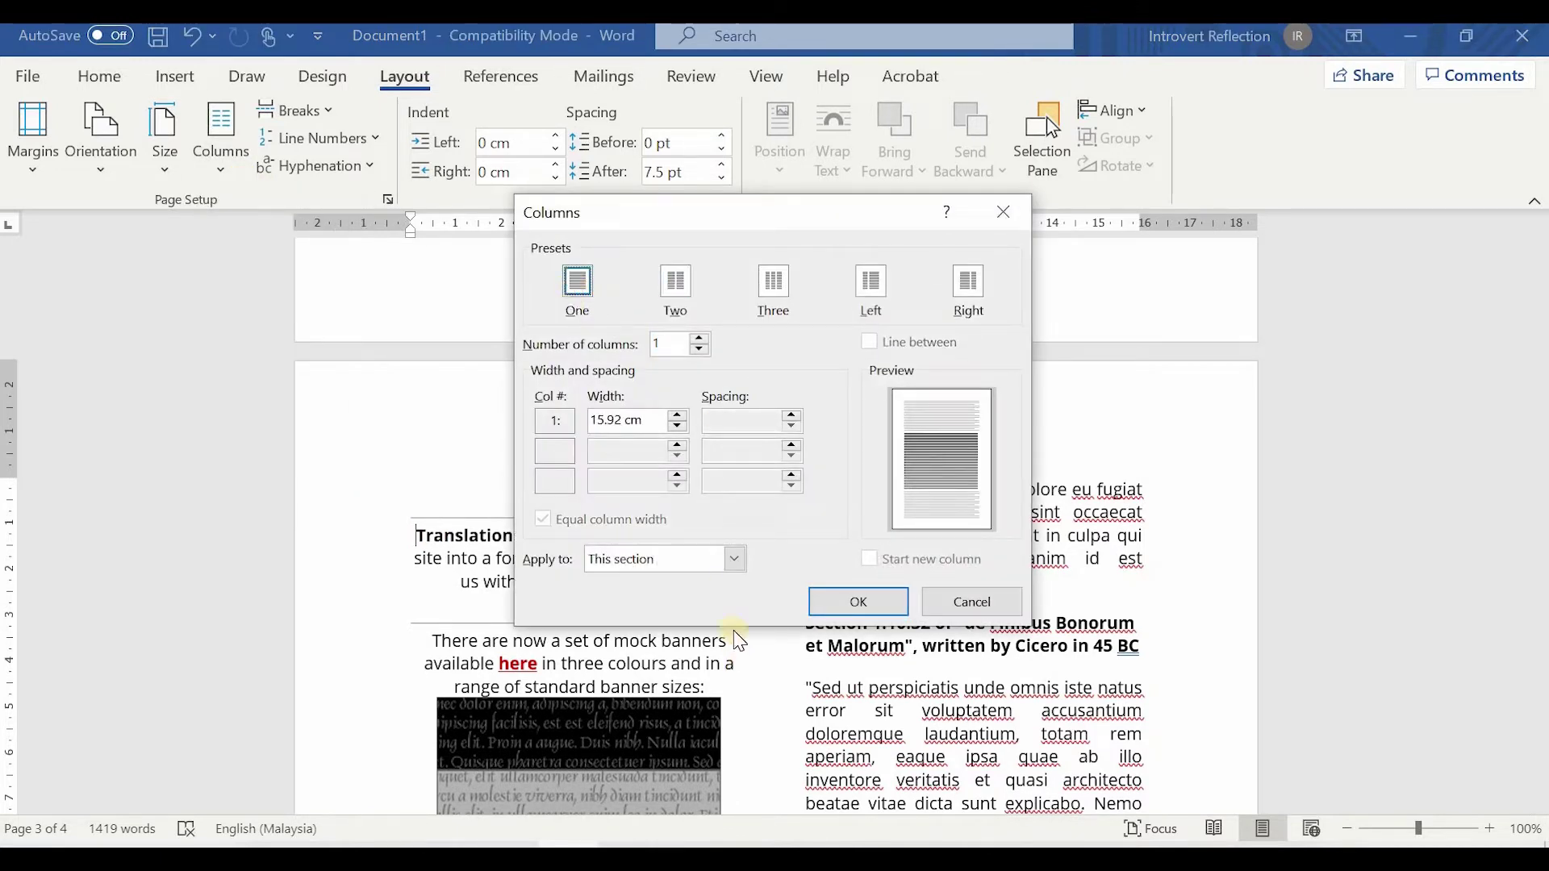
{"action": "left_click", "coordinate": [741, 555]}
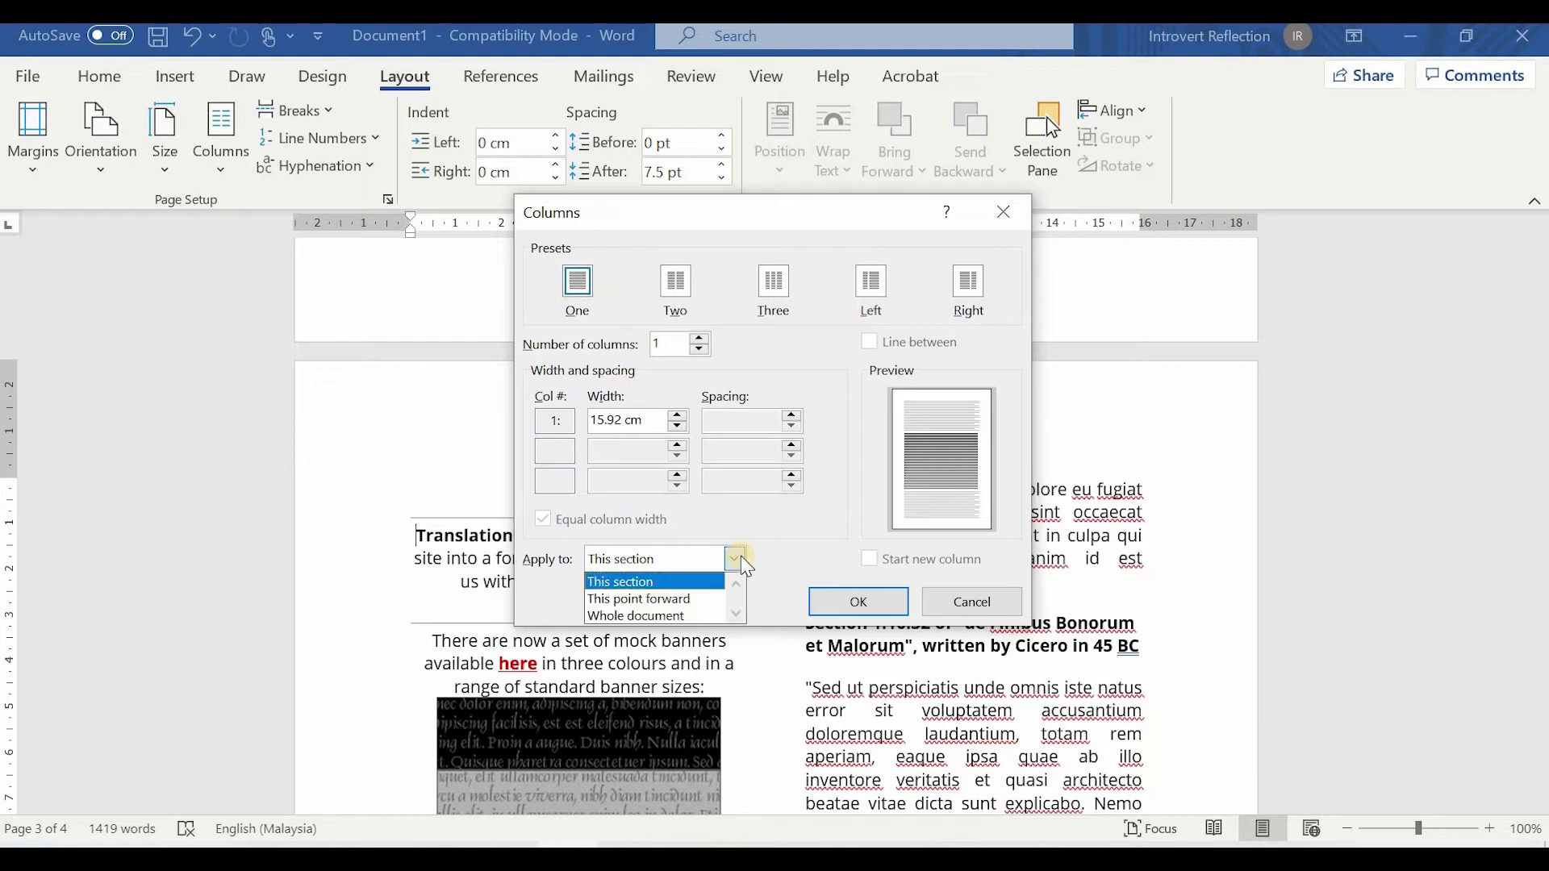
{"action": "left_click", "coordinate": [699, 599]}
{"action": "left_click", "coordinate": [868, 601]}
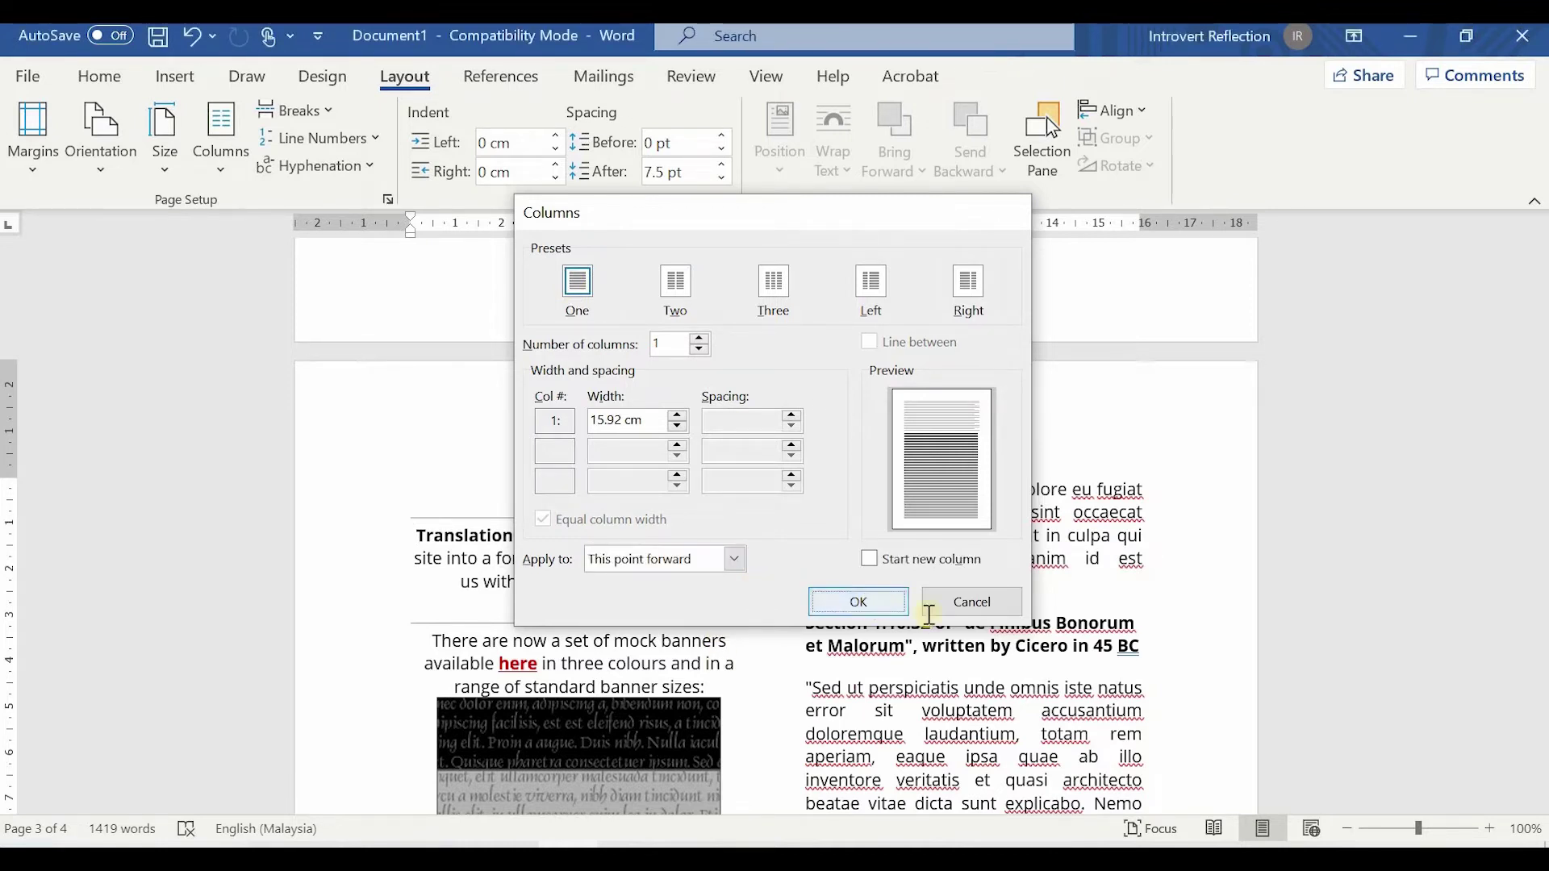
- Check the single-column section against the lipsum.com page in Opera, then return to Word
{"action": "scroll", "coordinate": [996, 605], "scroll_direction": "down", "scroll_amount": 12}
{"action": "scroll", "coordinate": [1007, 628], "scroll_direction": "down", "scroll_amount": 15}
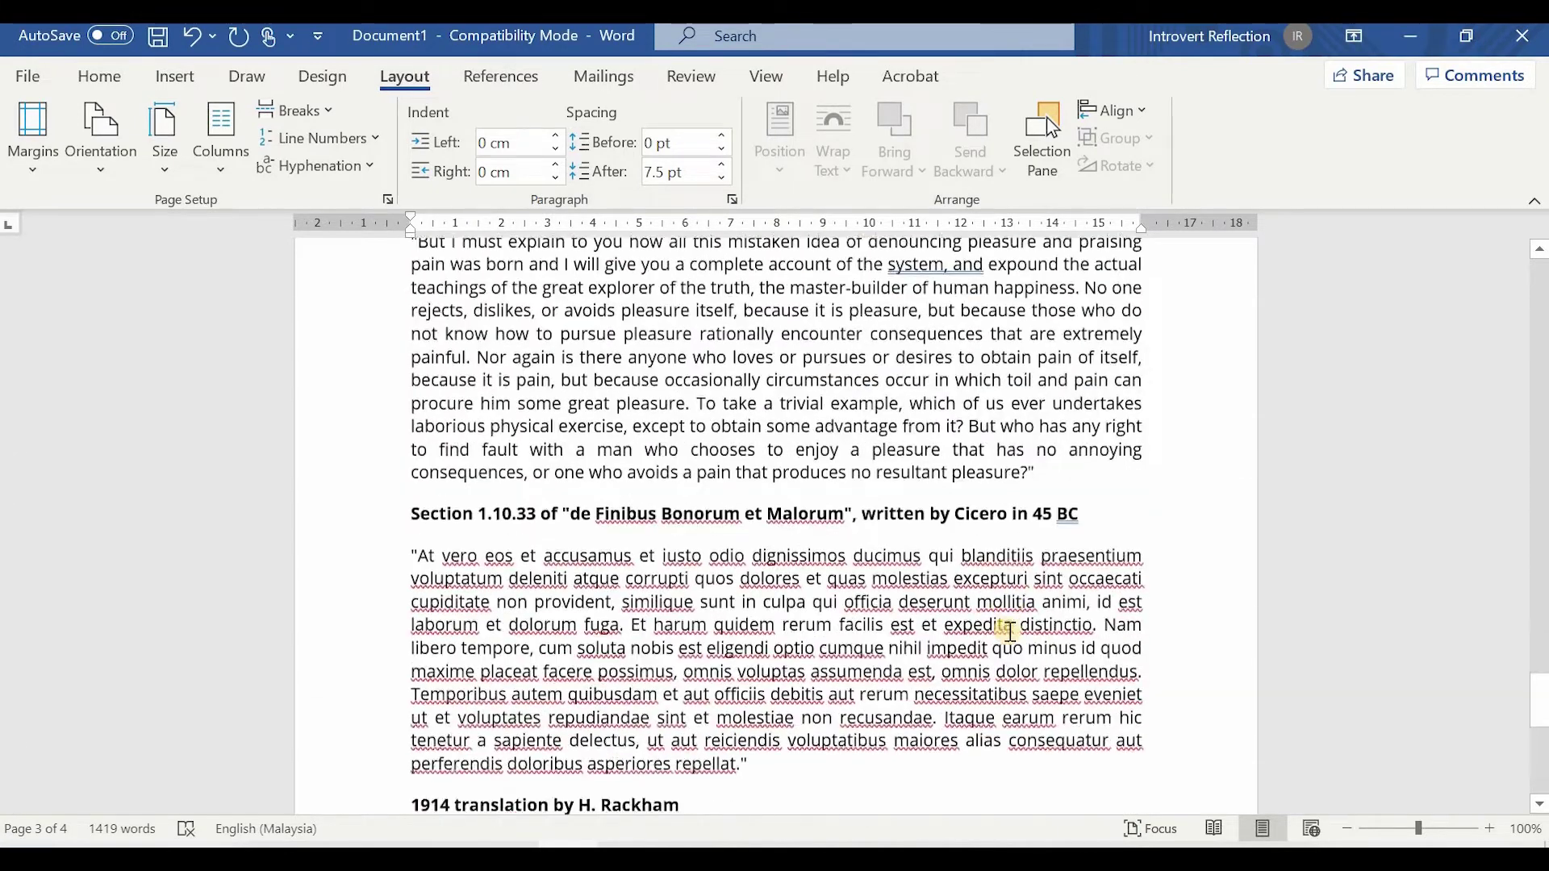
{"action": "scroll", "coordinate": [1541, 721], "scroll_direction": "up", "scroll_amount": 4}
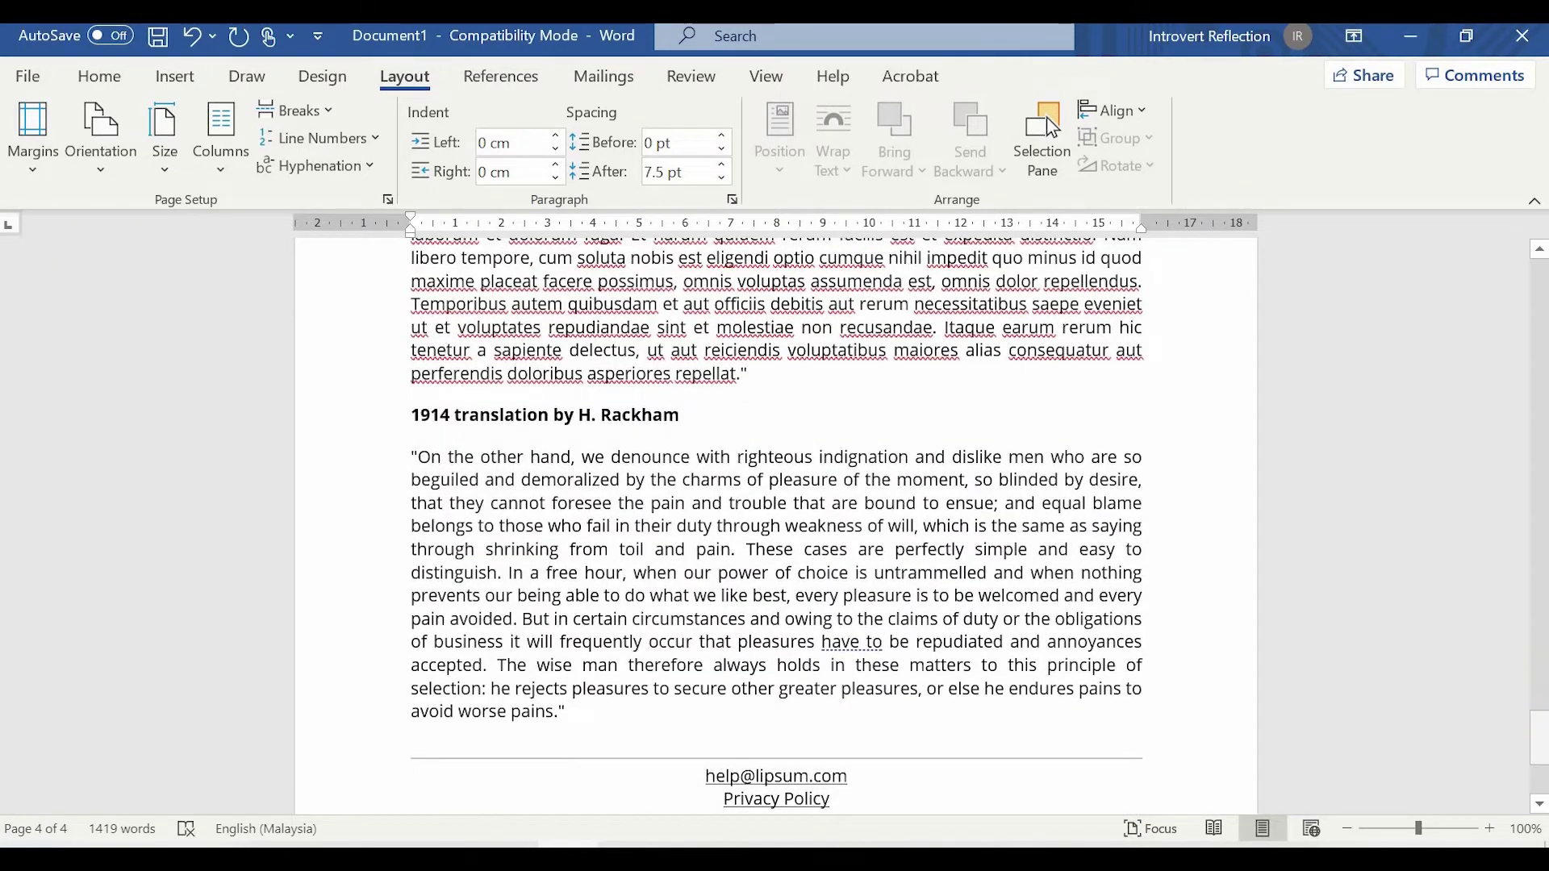
{"action": "left_click_drag", "start_coordinate": [1541, 721], "coordinate": [1276, 432]}
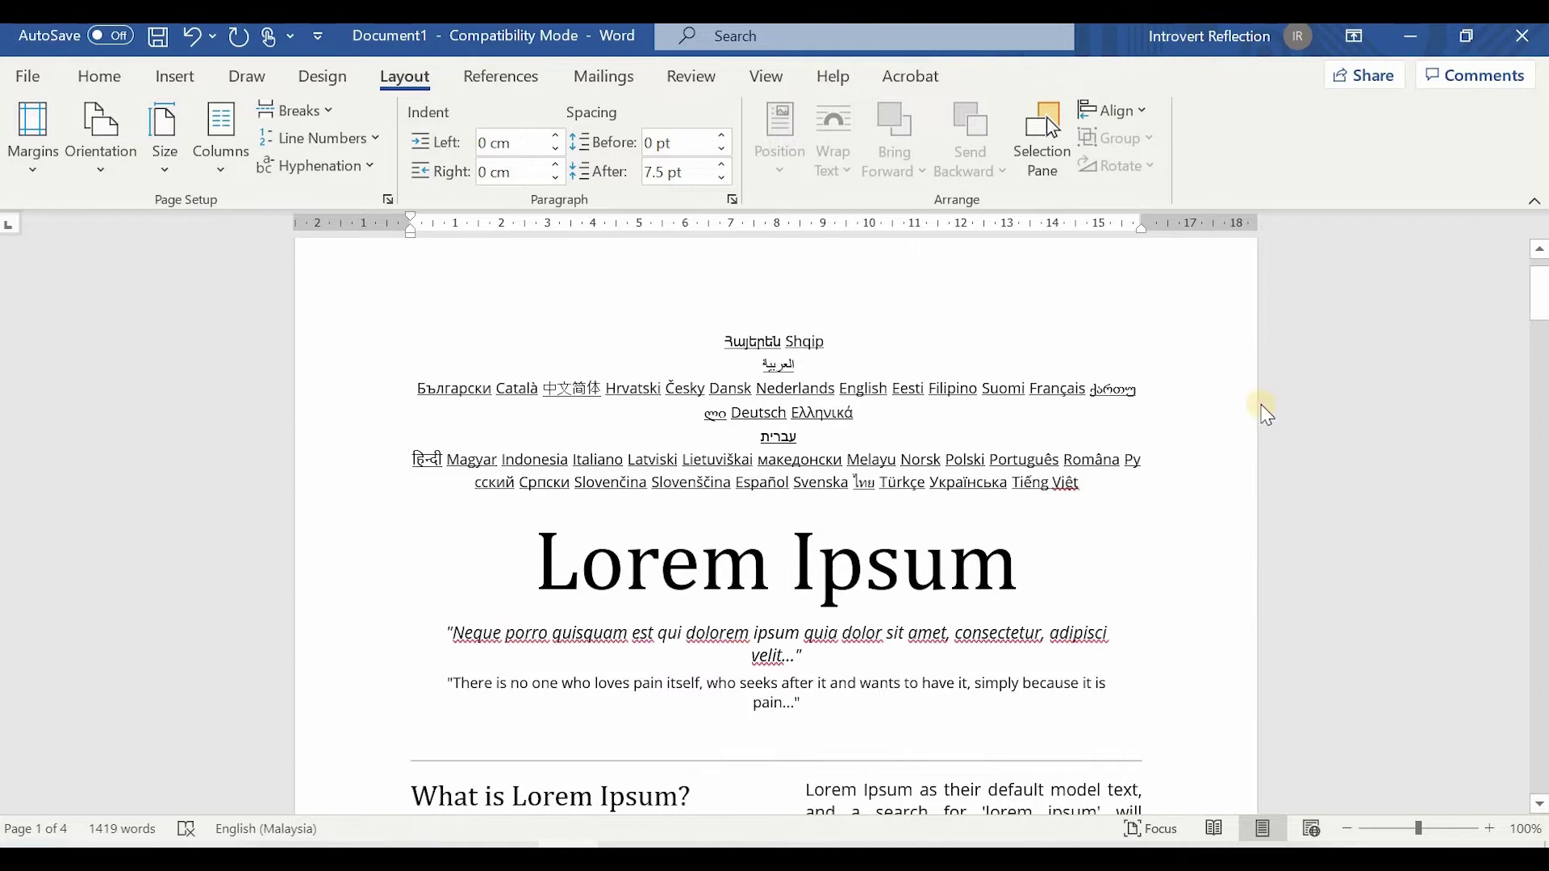
{"action": "key", "text": "alt+Tab"}
{"action": "scroll", "coordinate": [719, 439], "scroll_direction": "up", "scroll_amount": 10}
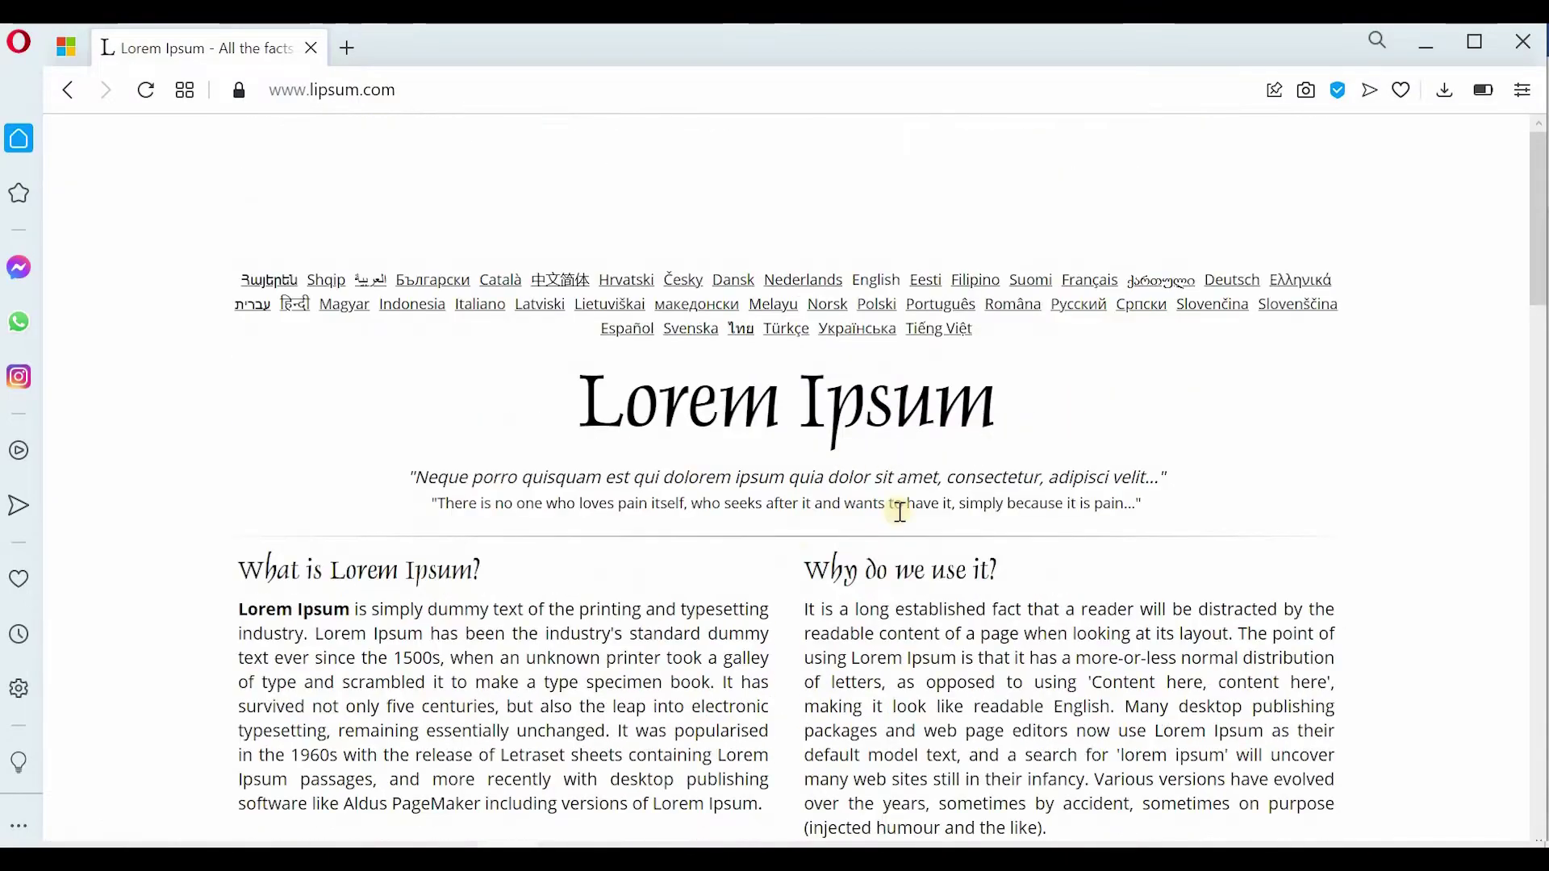
{"action": "scroll", "coordinate": [899, 510], "scroll_direction": "down", "scroll_amount": 20}
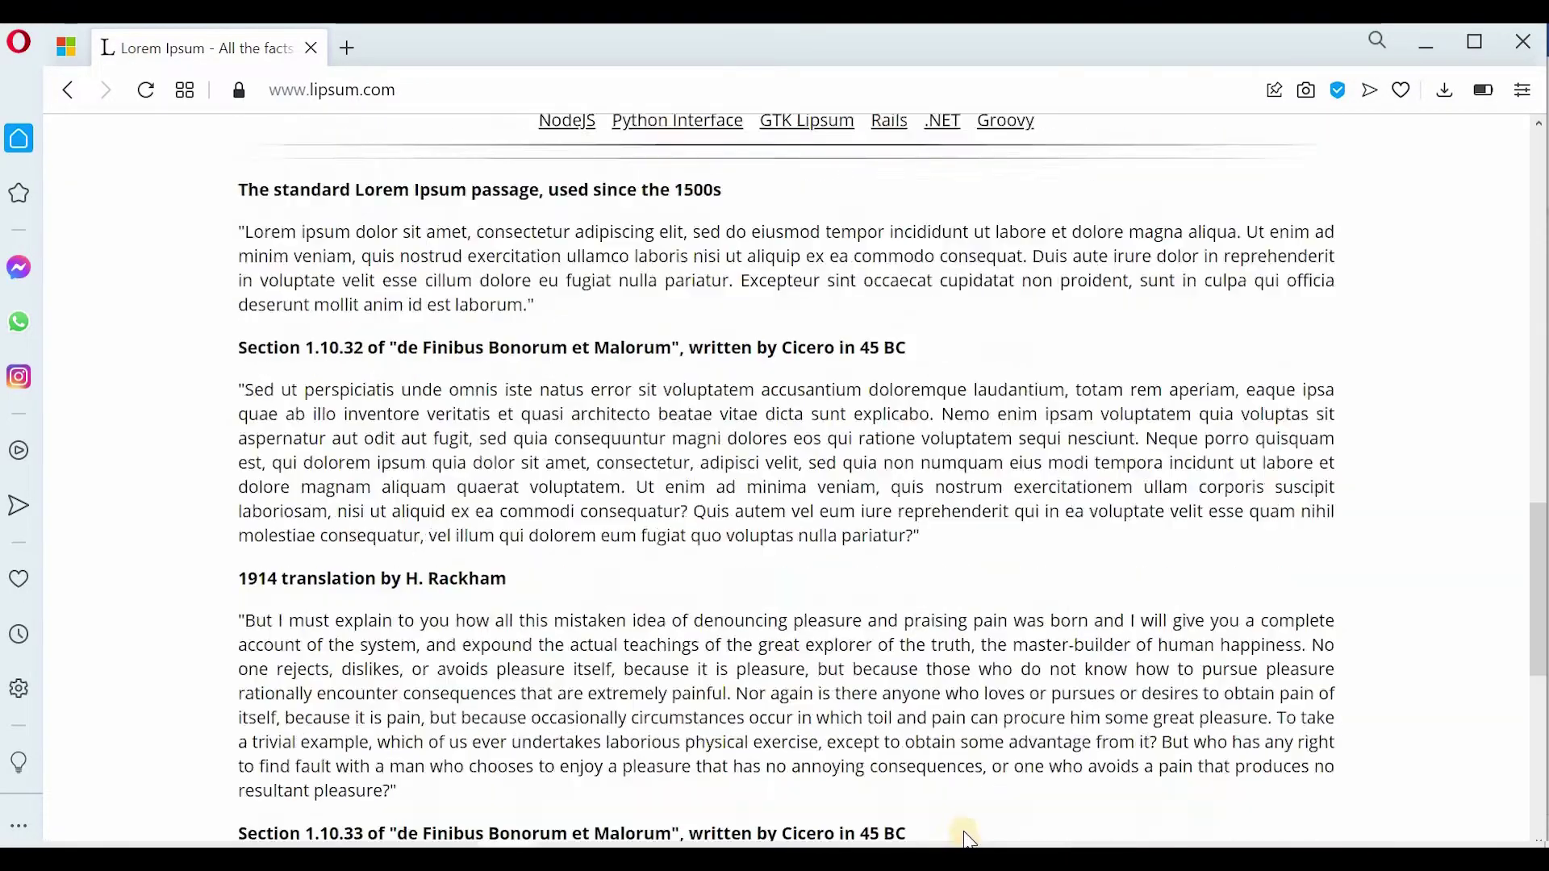
{"action": "scroll", "coordinate": [968, 840], "scroll_direction": "down", "scroll_amount": 7}
{"action": "key", "text": "alt+Tab"}
{"action": "scroll", "coordinate": [1062, 547], "scroll_direction": "up", "scroll_amount": 1}
{"action": "scroll", "coordinate": [556, 436], "scroll_direction": "down", "scroll_amount": 3}
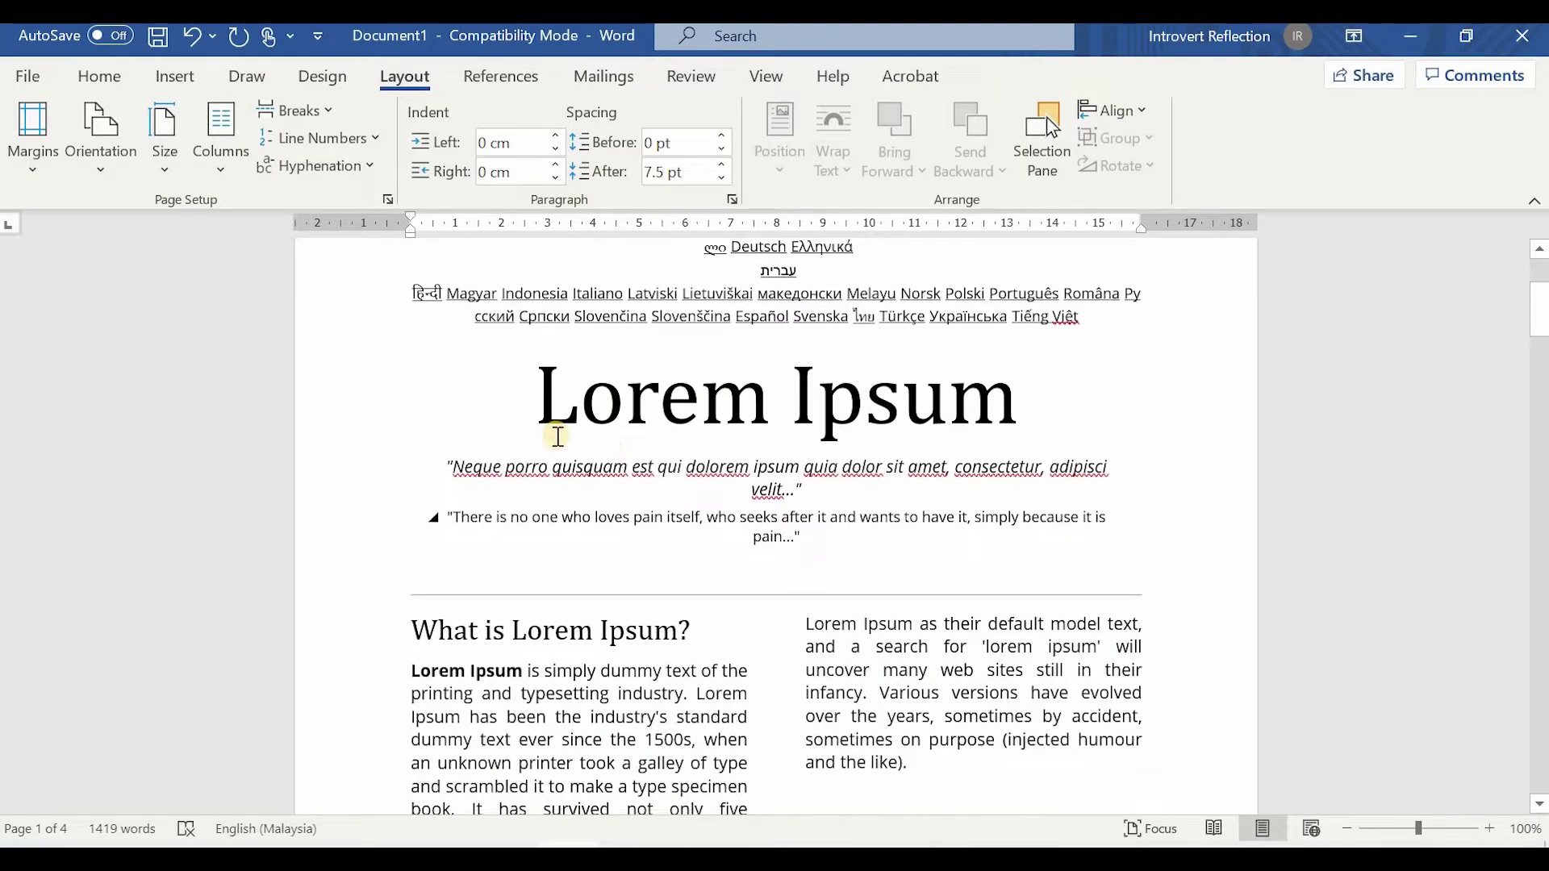
{"action": "scroll", "coordinate": [1041, 547], "scroll_direction": "down", "scroll_amount": 4}
{"action": "scroll", "coordinate": [972, 548], "scroll_direction": "down", "scroll_amount": 20}
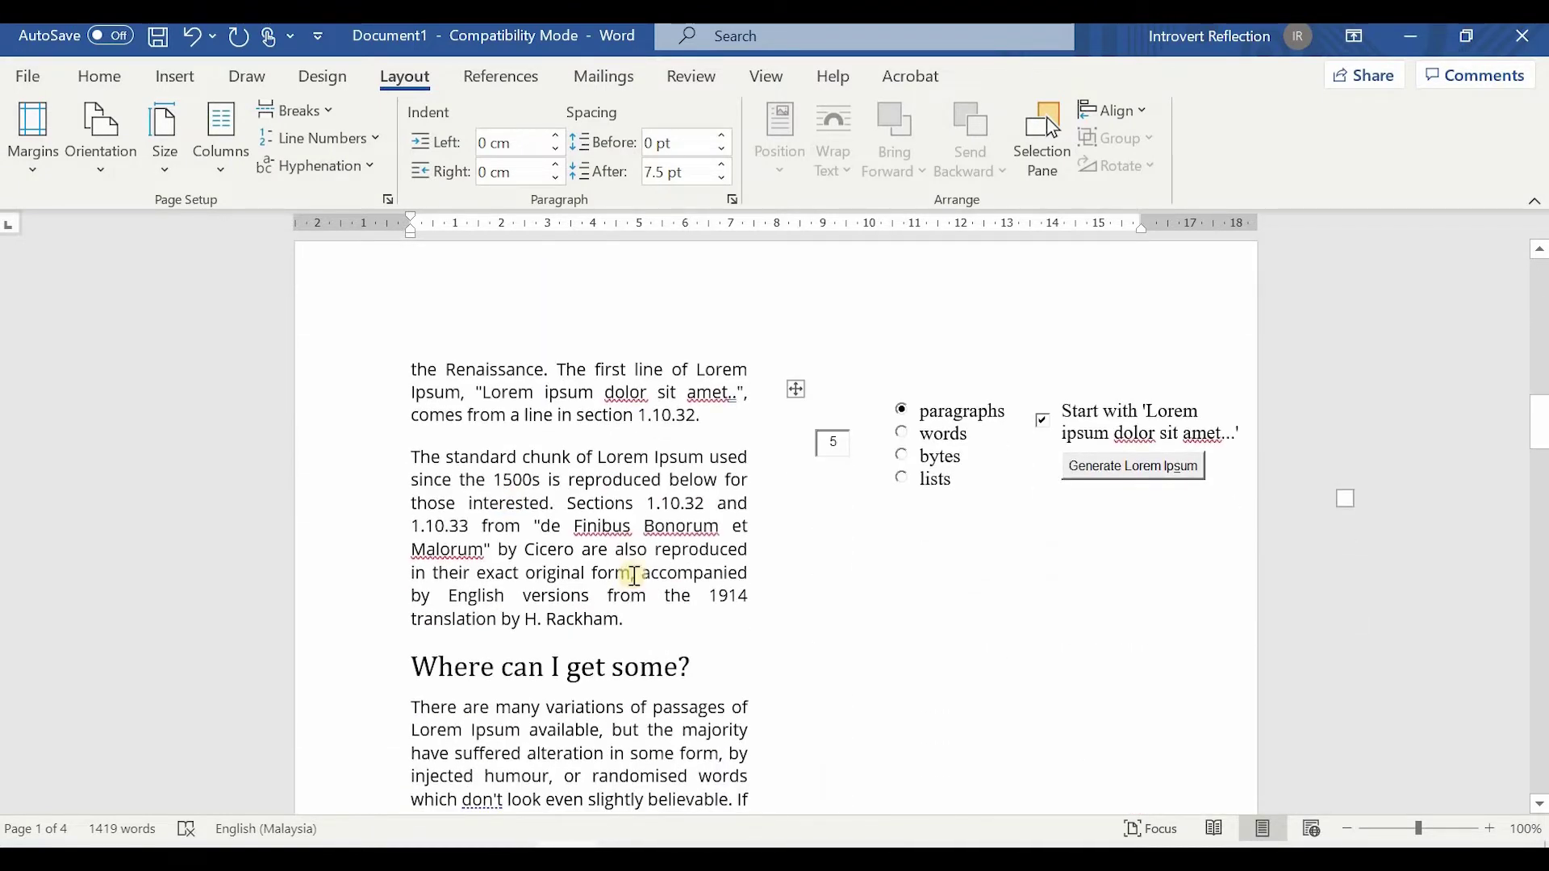
{"action": "scroll", "coordinate": [673, 690], "scroll_direction": "down", "scroll_amount": 20}
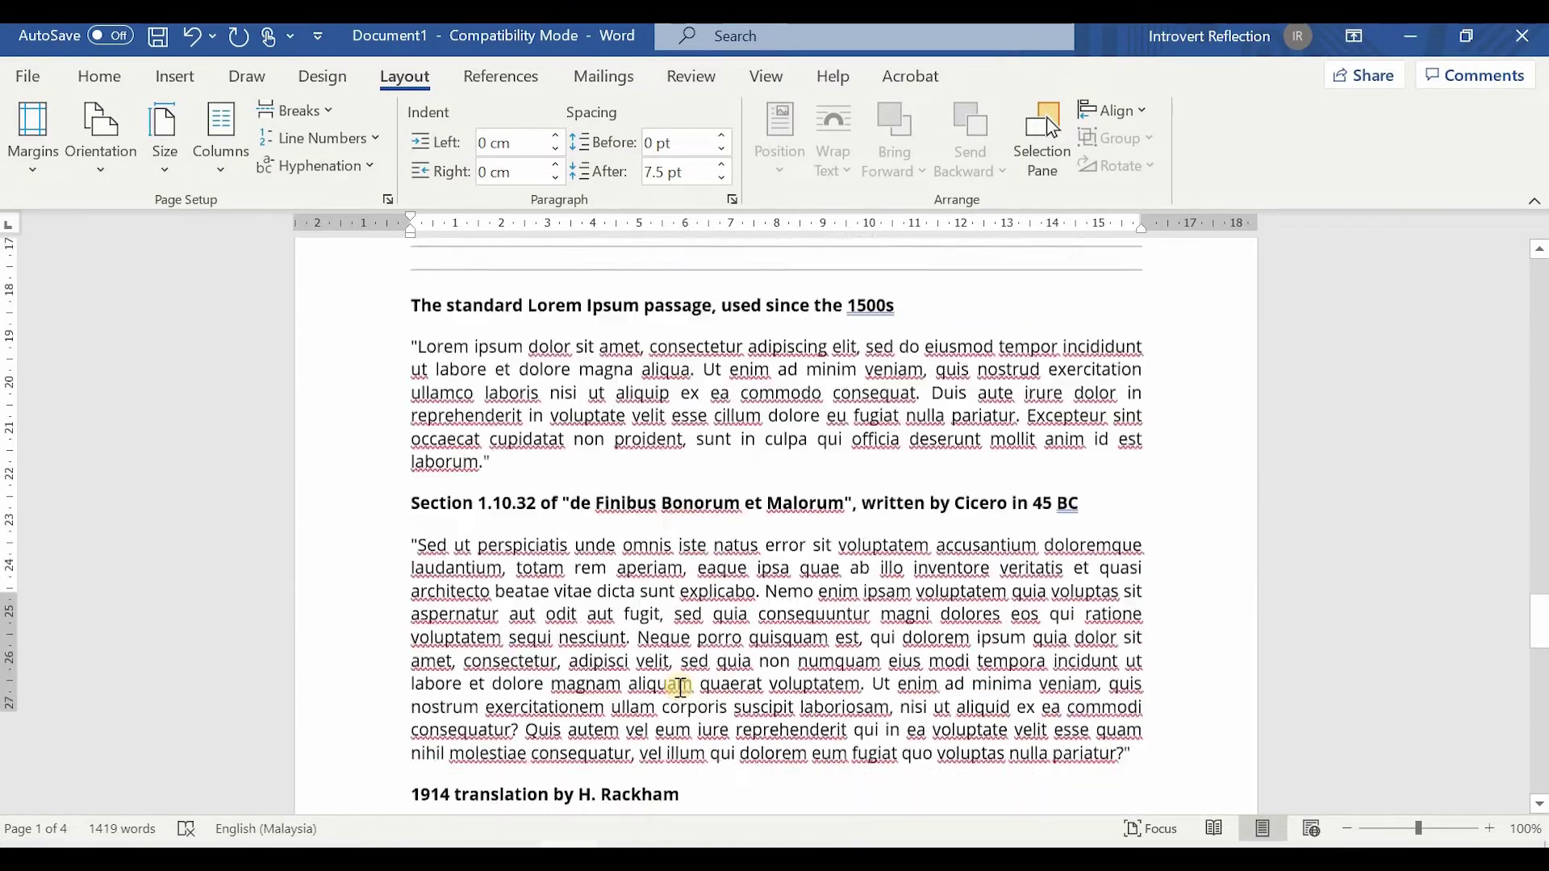
{"action": "scroll", "coordinate": [1520, 657], "scroll_direction": "up", "scroll_amount": 20}
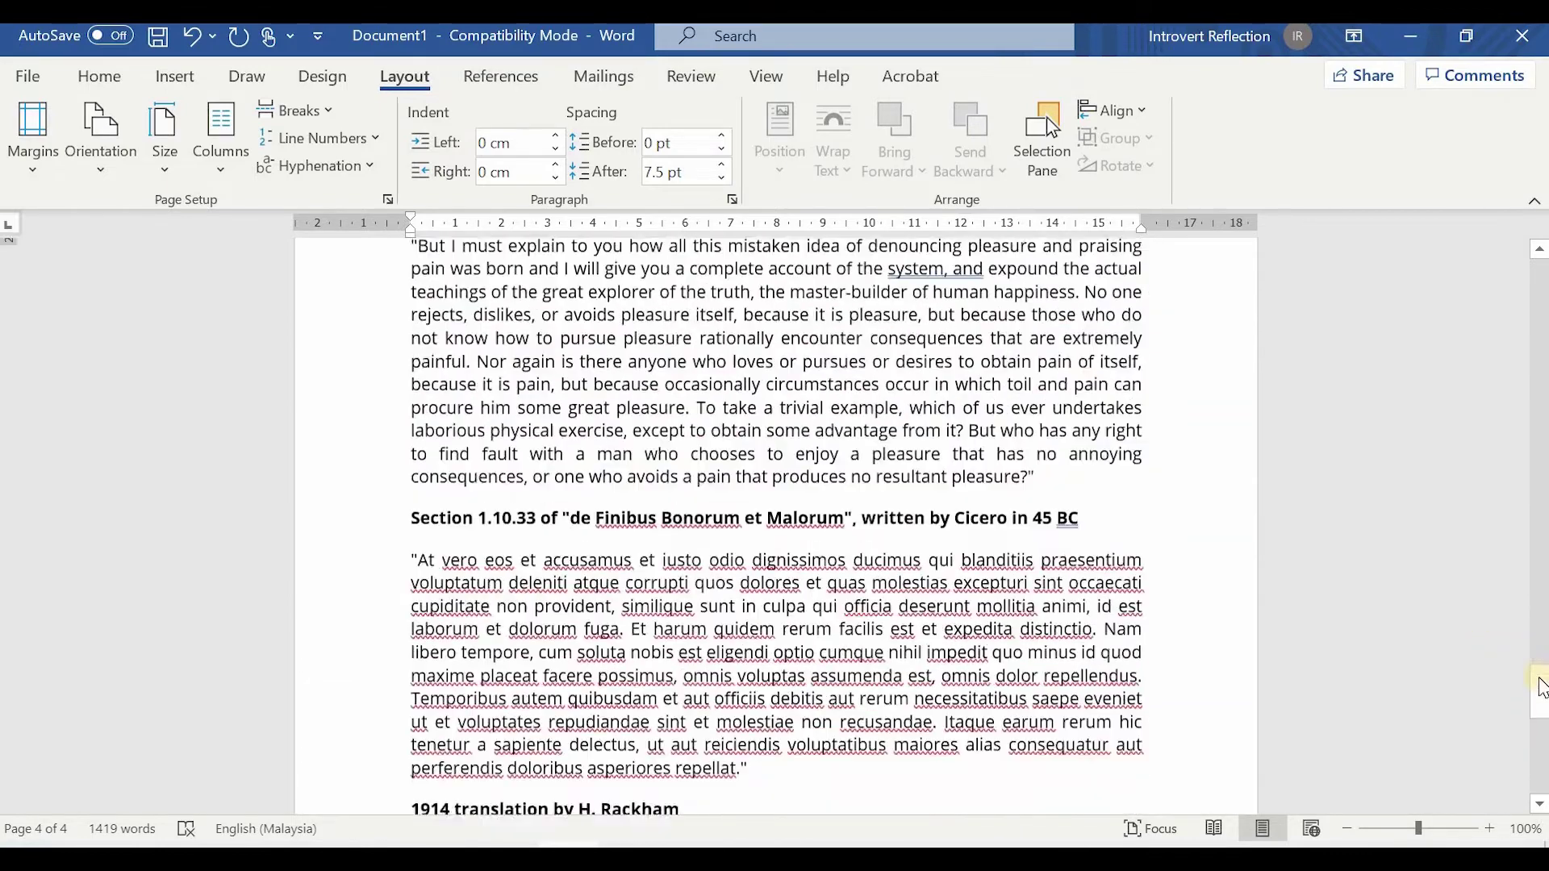
{"action": "scroll", "coordinate": [477, 595], "scroll_direction": "down", "scroll_amount": 5}
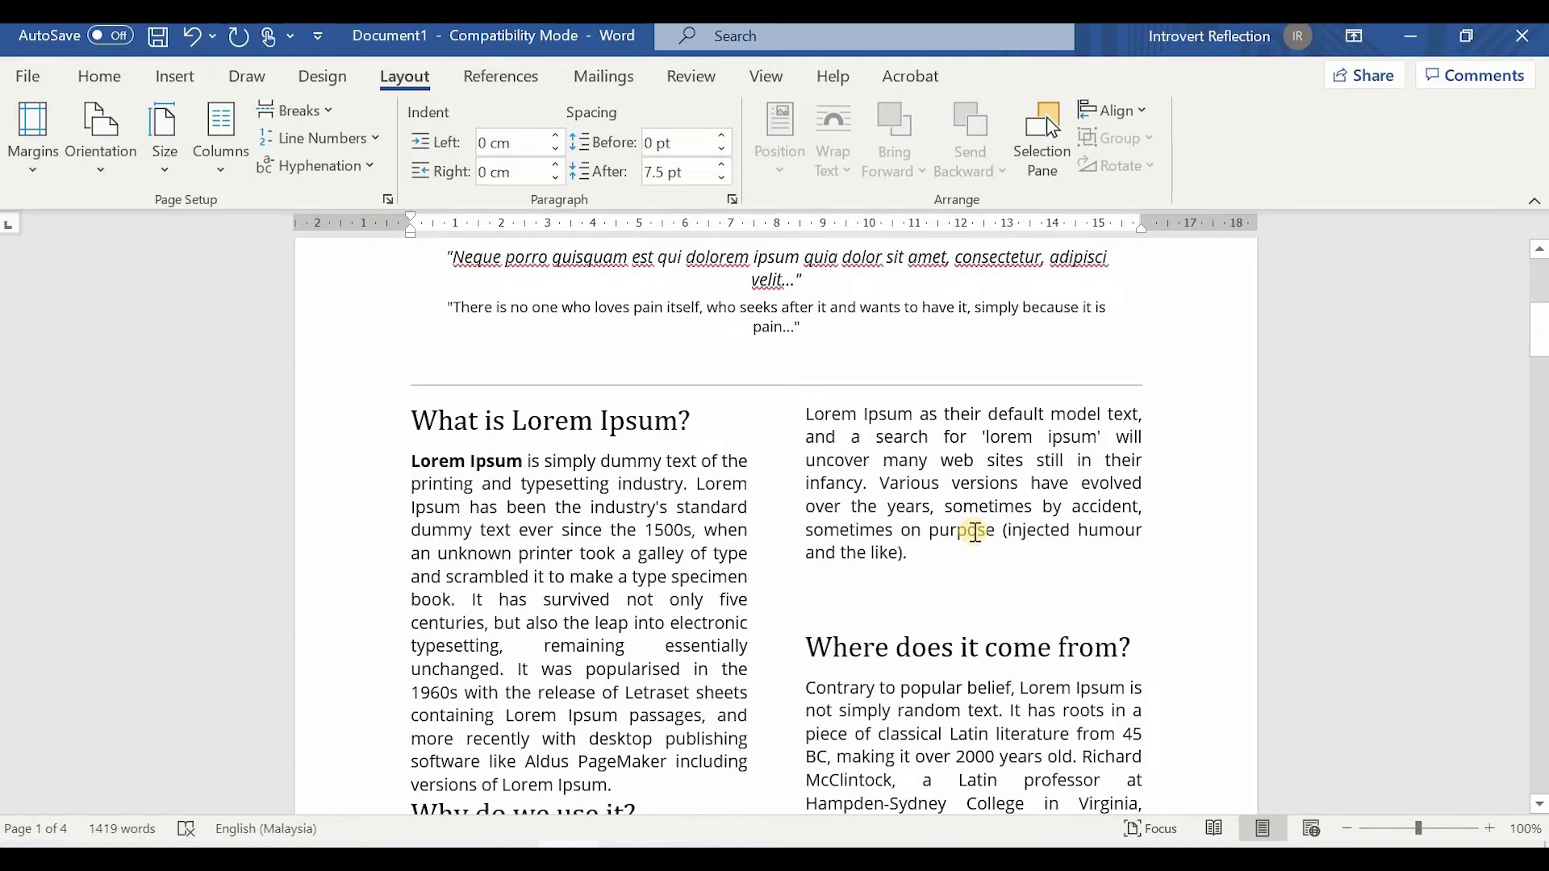
{"action": "scroll", "coordinate": [974, 526], "scroll_direction": "down", "scroll_amount": 5}
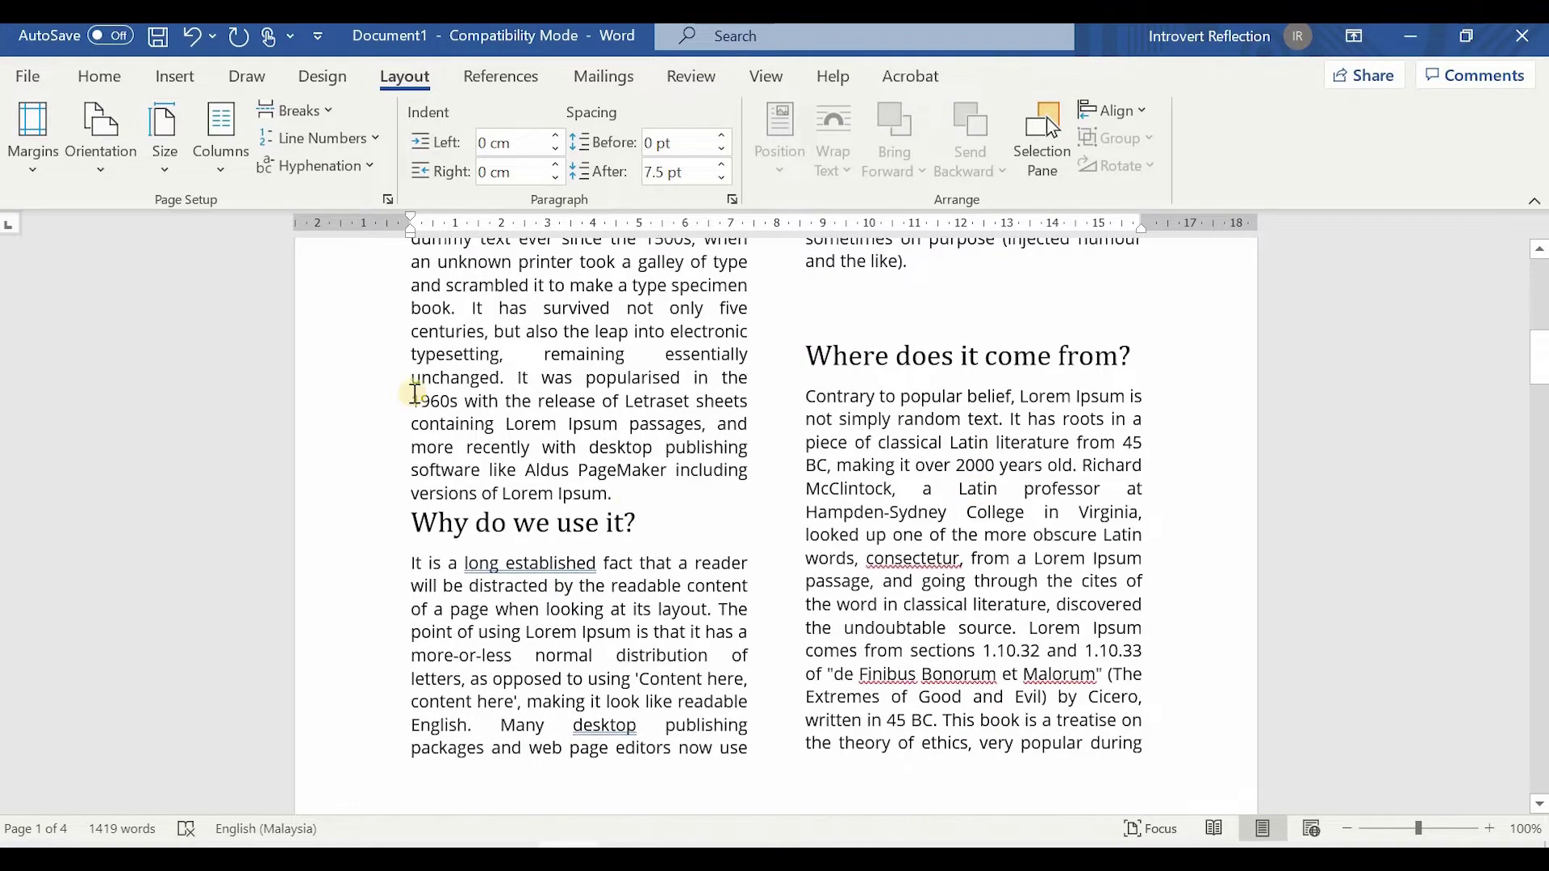
{"action": "scroll", "coordinate": [685, 432], "scroll_direction": "down", "scroll_amount": 10}
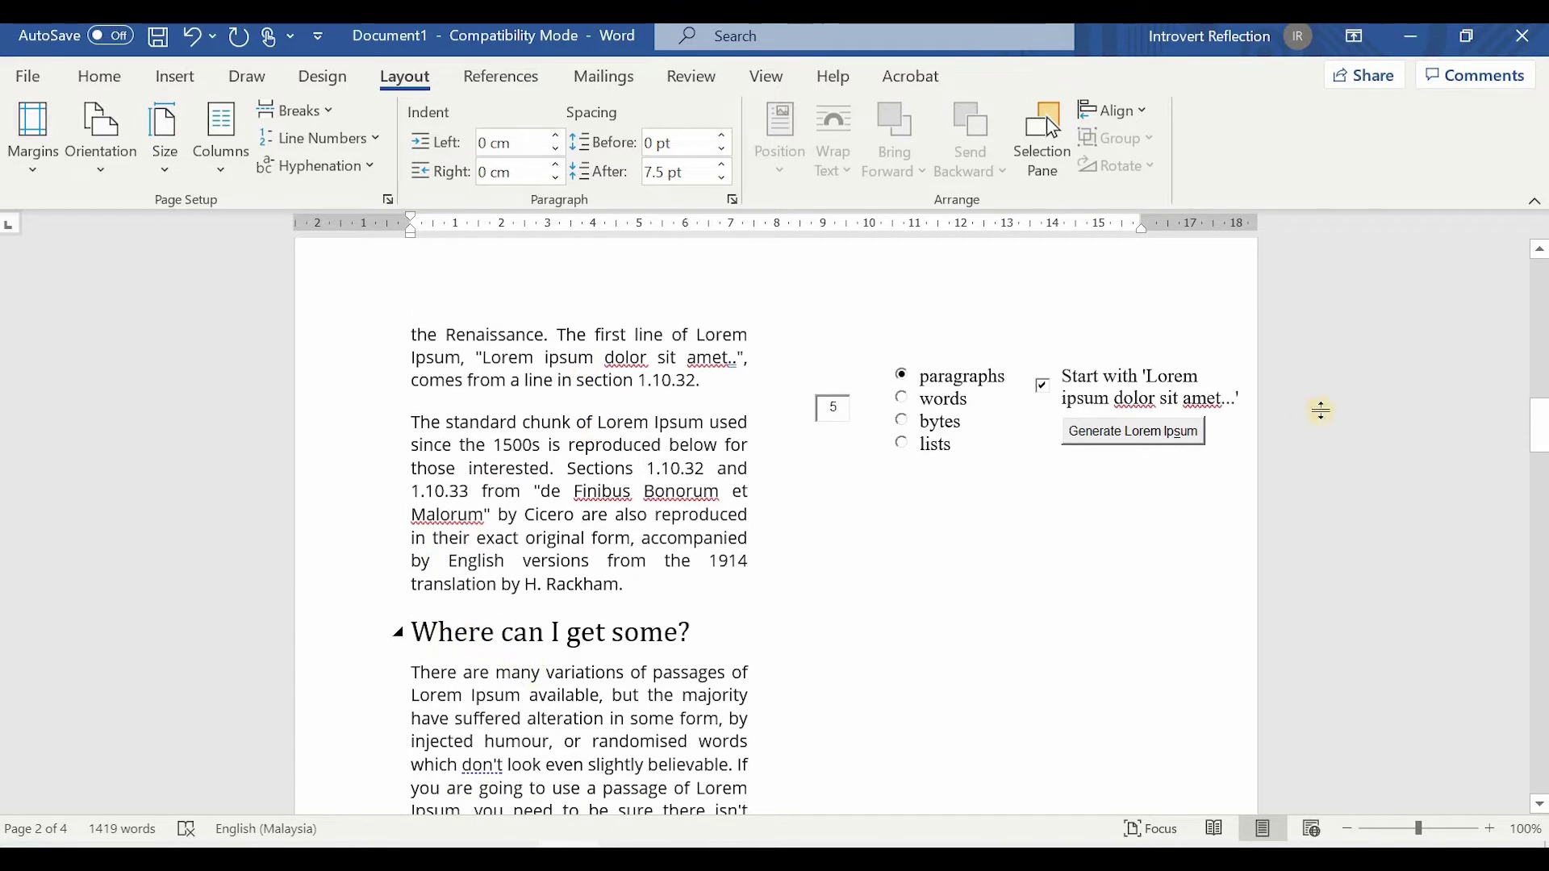
{"action": "scroll", "coordinate": [432, 504], "scroll_direction": "down", "scroll_amount": 3}
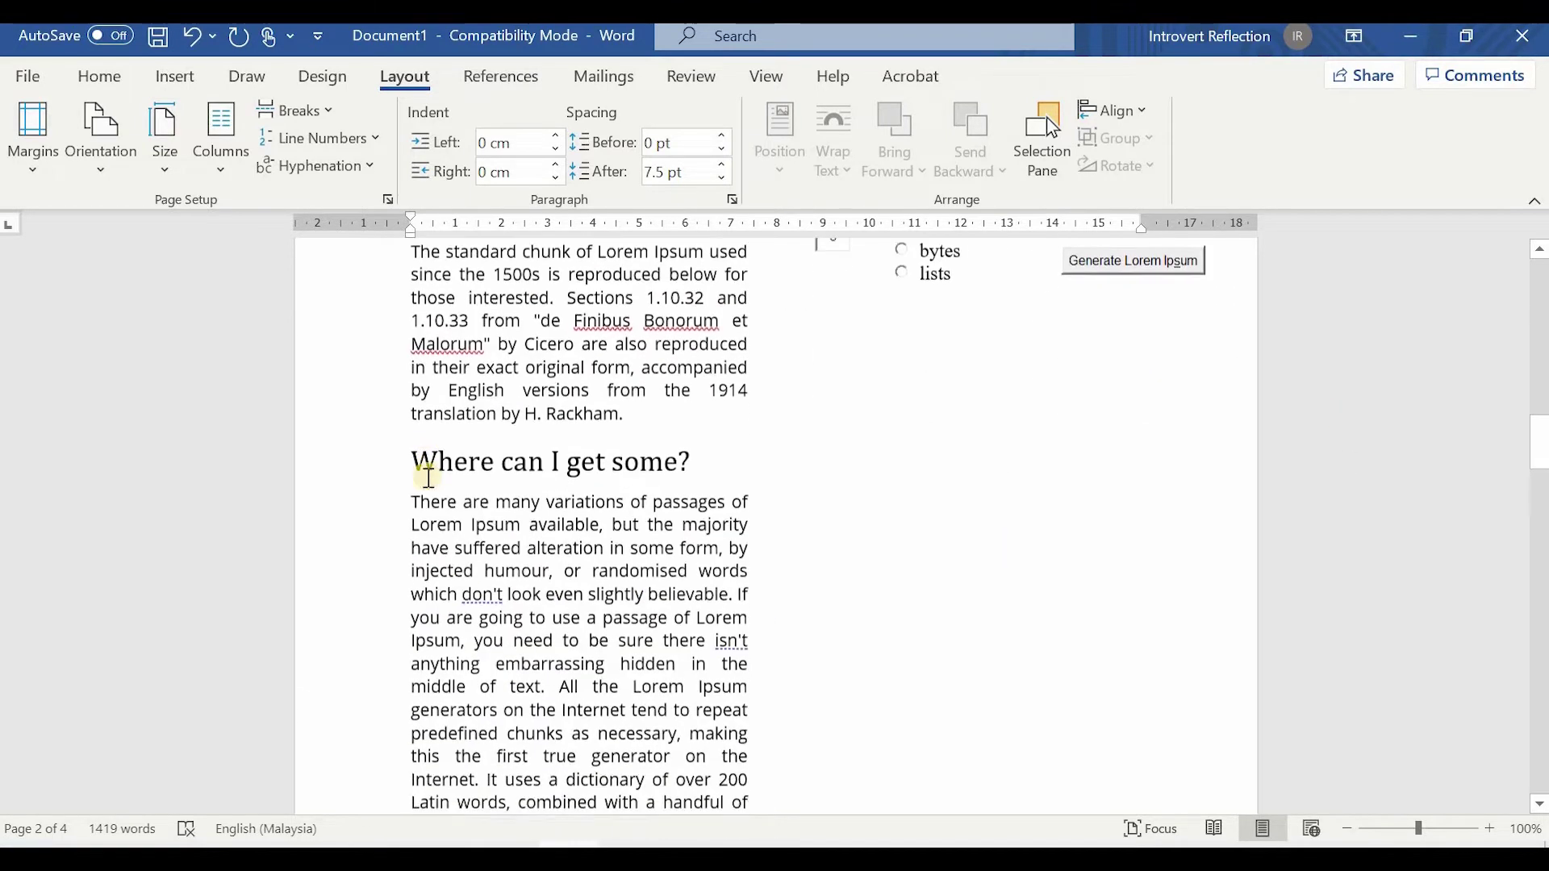
- Place the cursor before the 'Where can I get some?' heading and bring up Word's break types
{"action": "left_click", "coordinate": [511, 544]}
{"action": "left_click", "coordinate": [464, 715]}
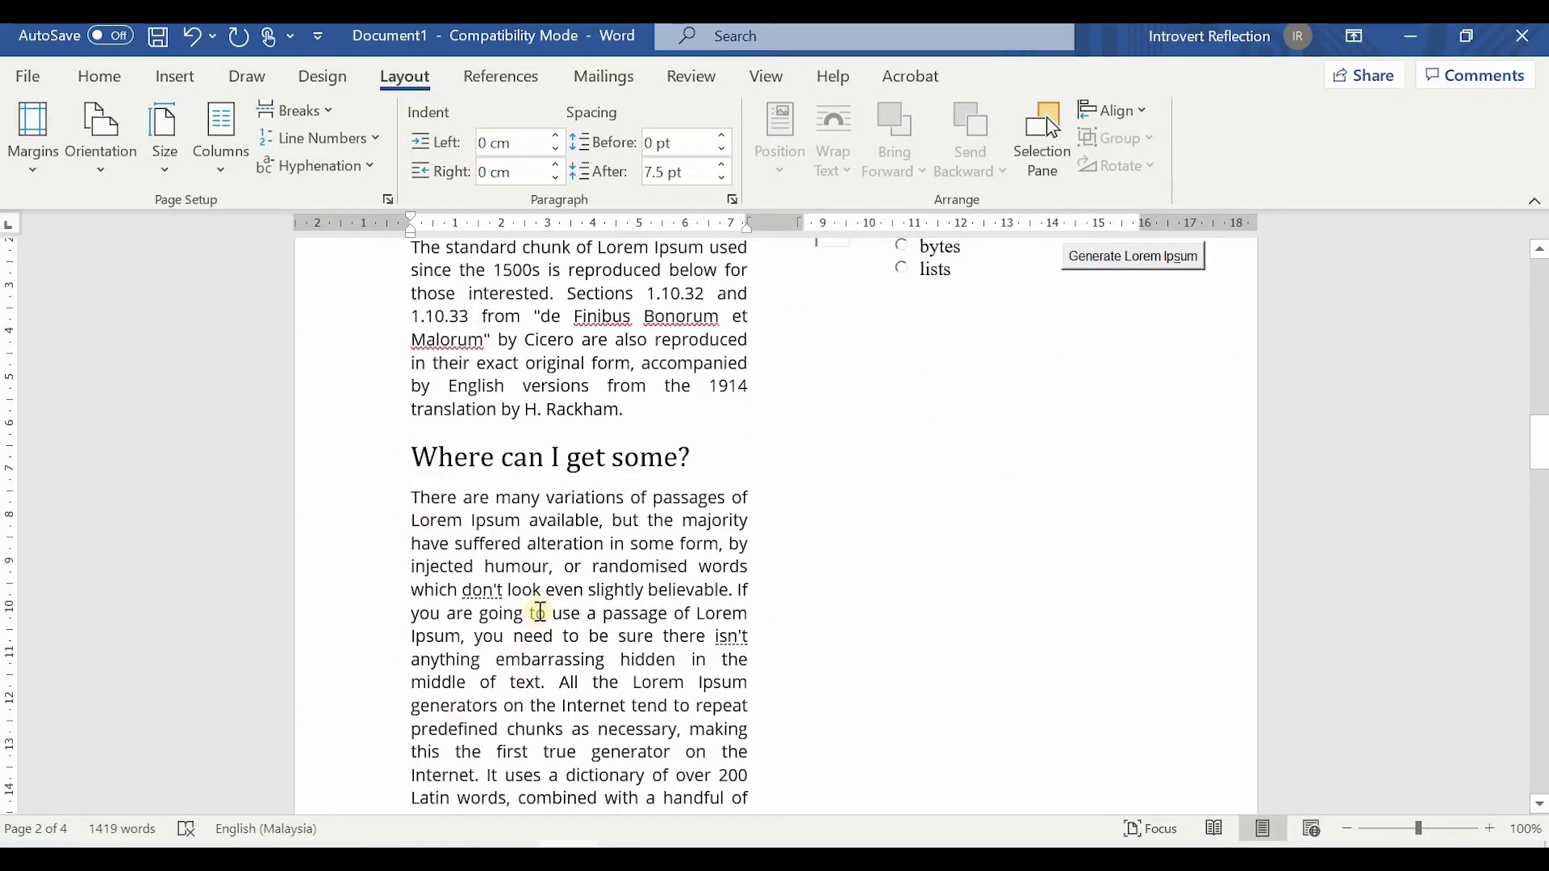
{"action": "scroll", "coordinate": [539, 613], "scroll_direction": "up", "scroll_amount": 3}
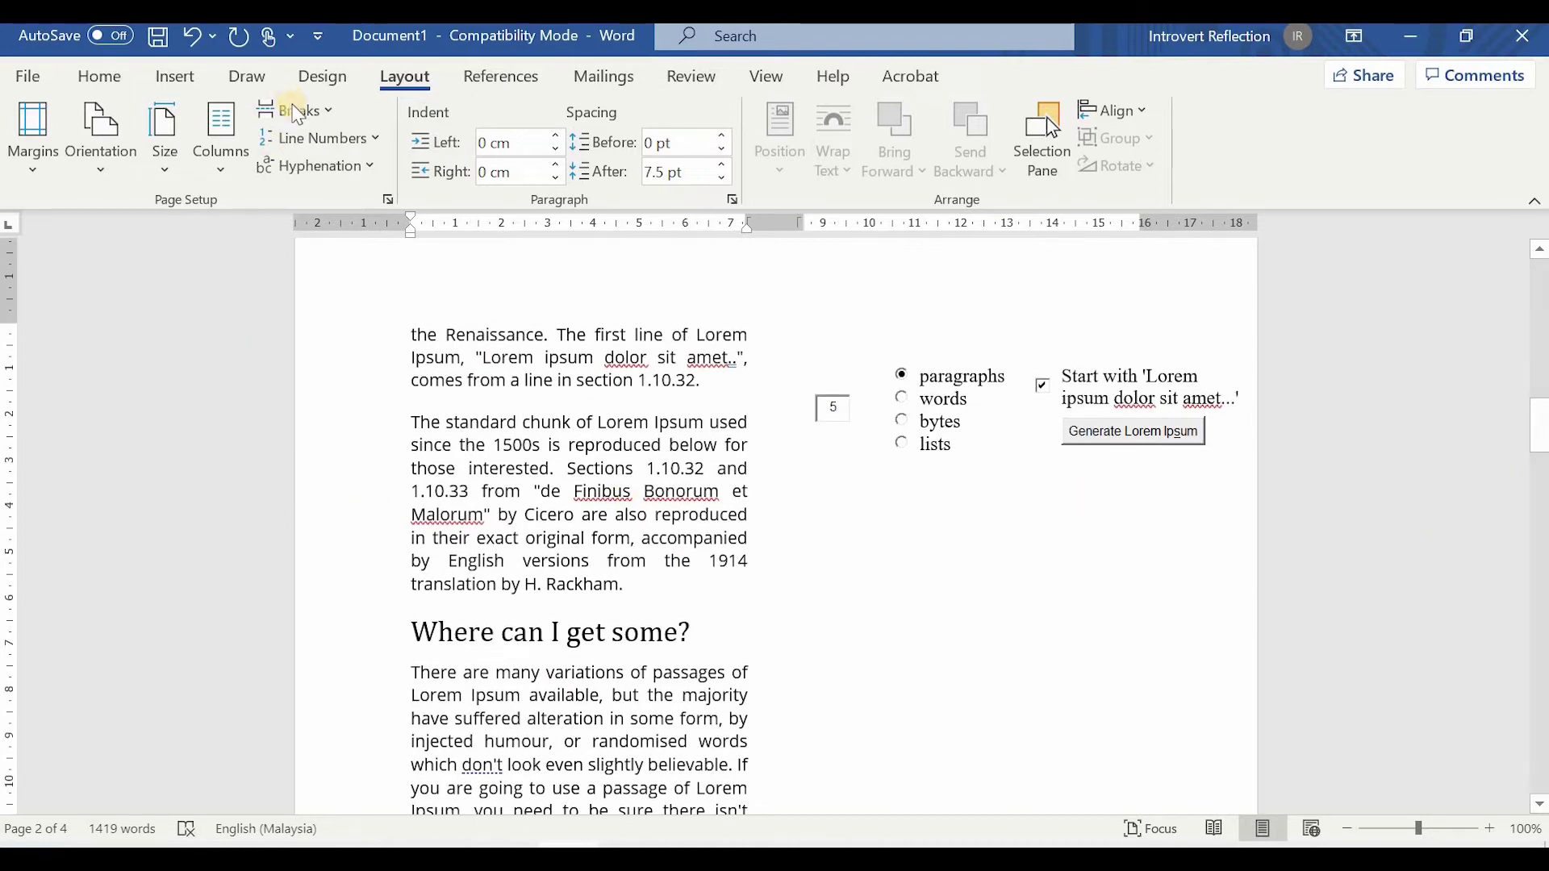
{"action": "left_click", "coordinate": [331, 113]}
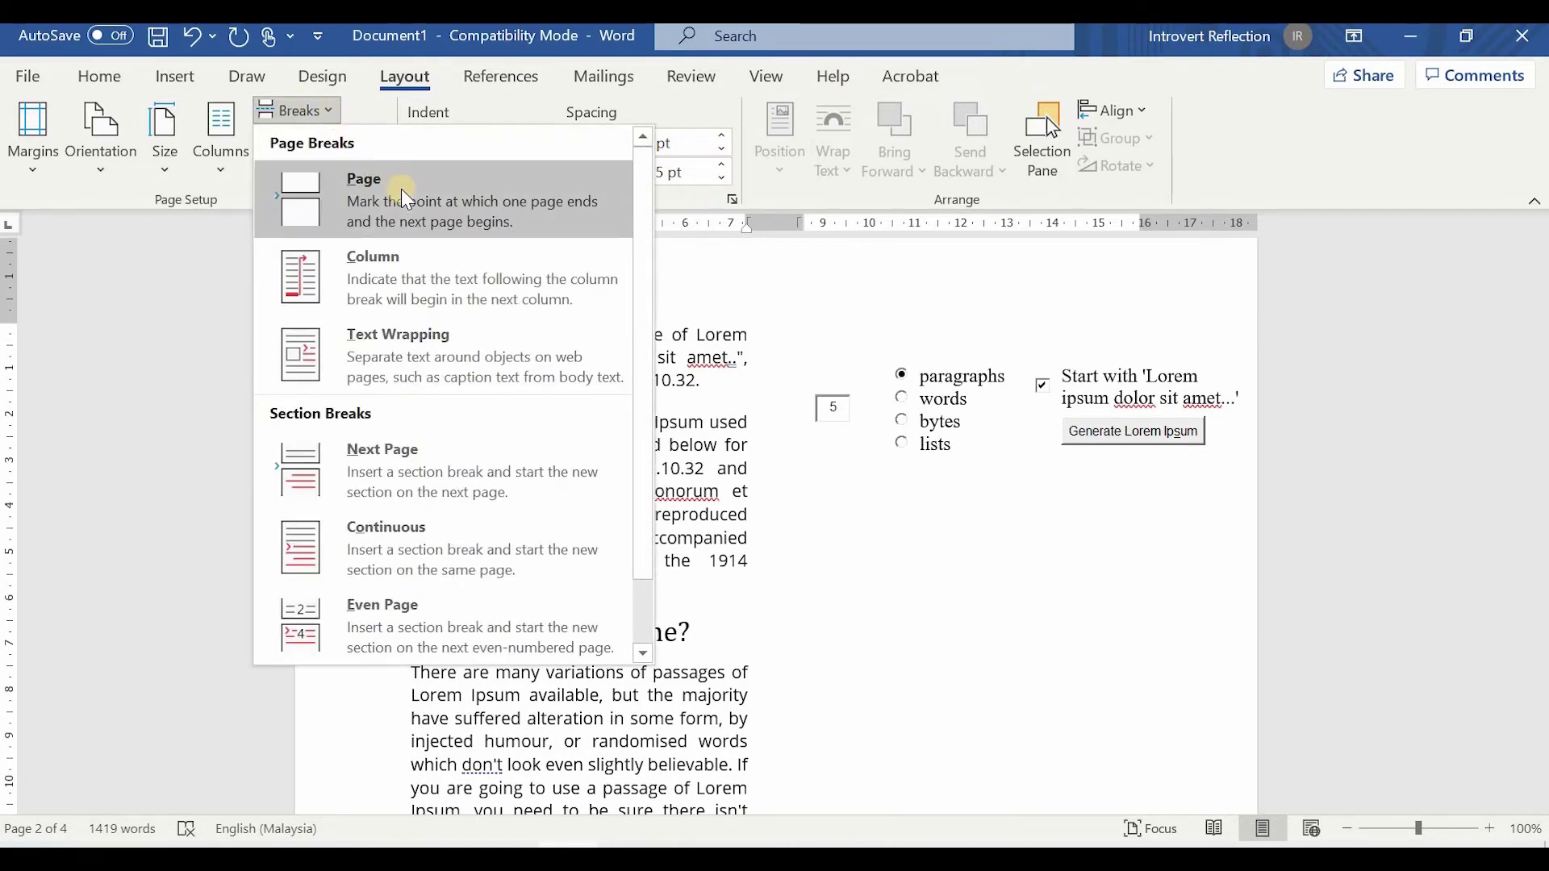
{"action": "left_click", "coordinate": [356, 279]}
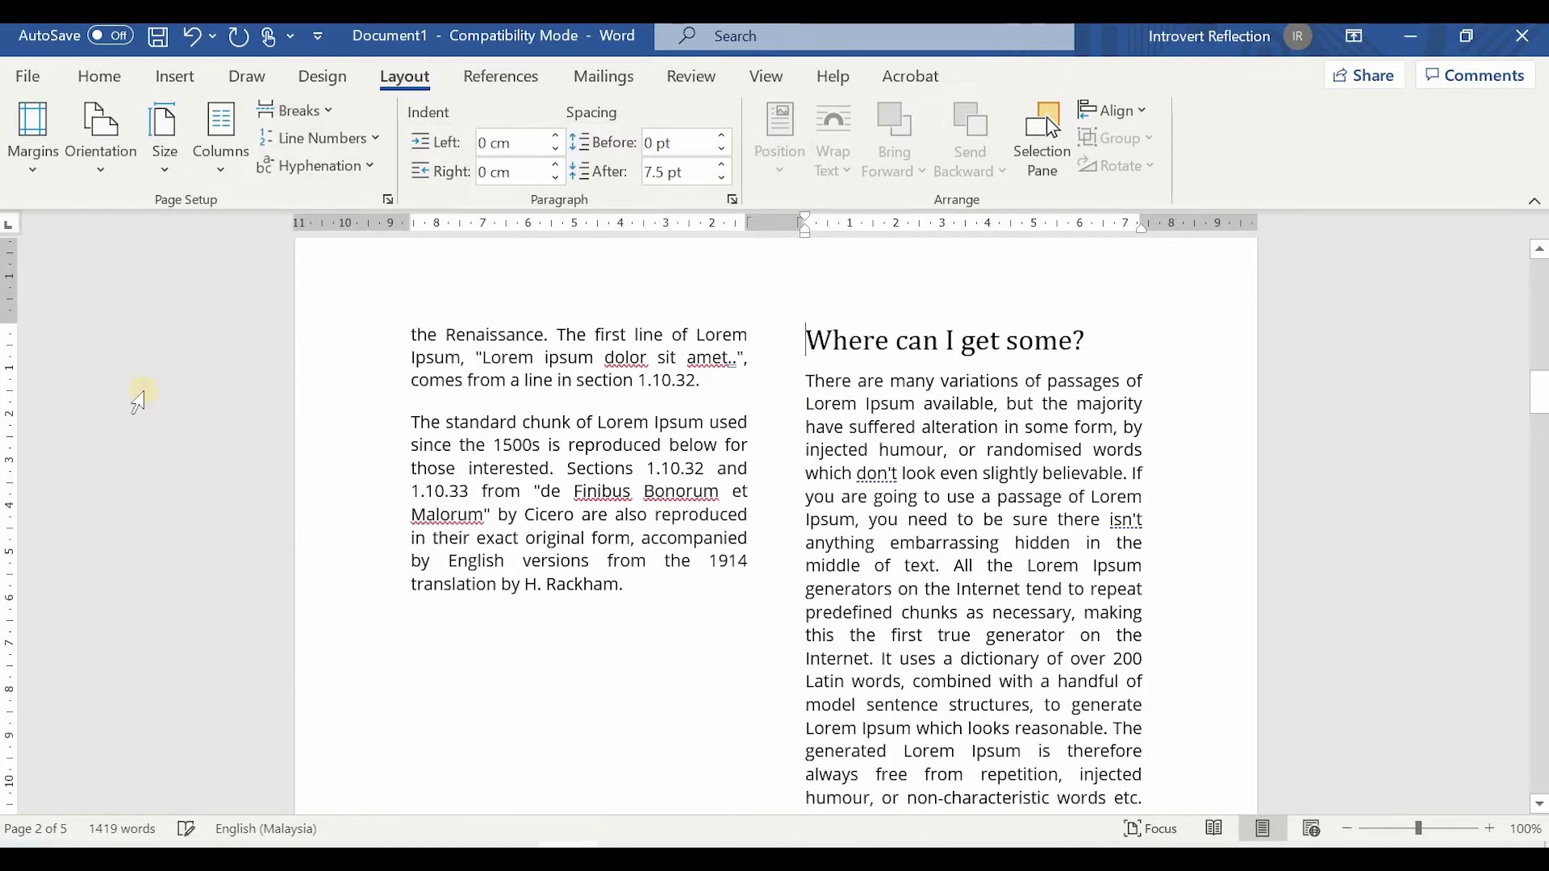
{"action": "scroll", "coordinate": [1078, 541], "scroll_direction": "down", "scroll_amount": 7}
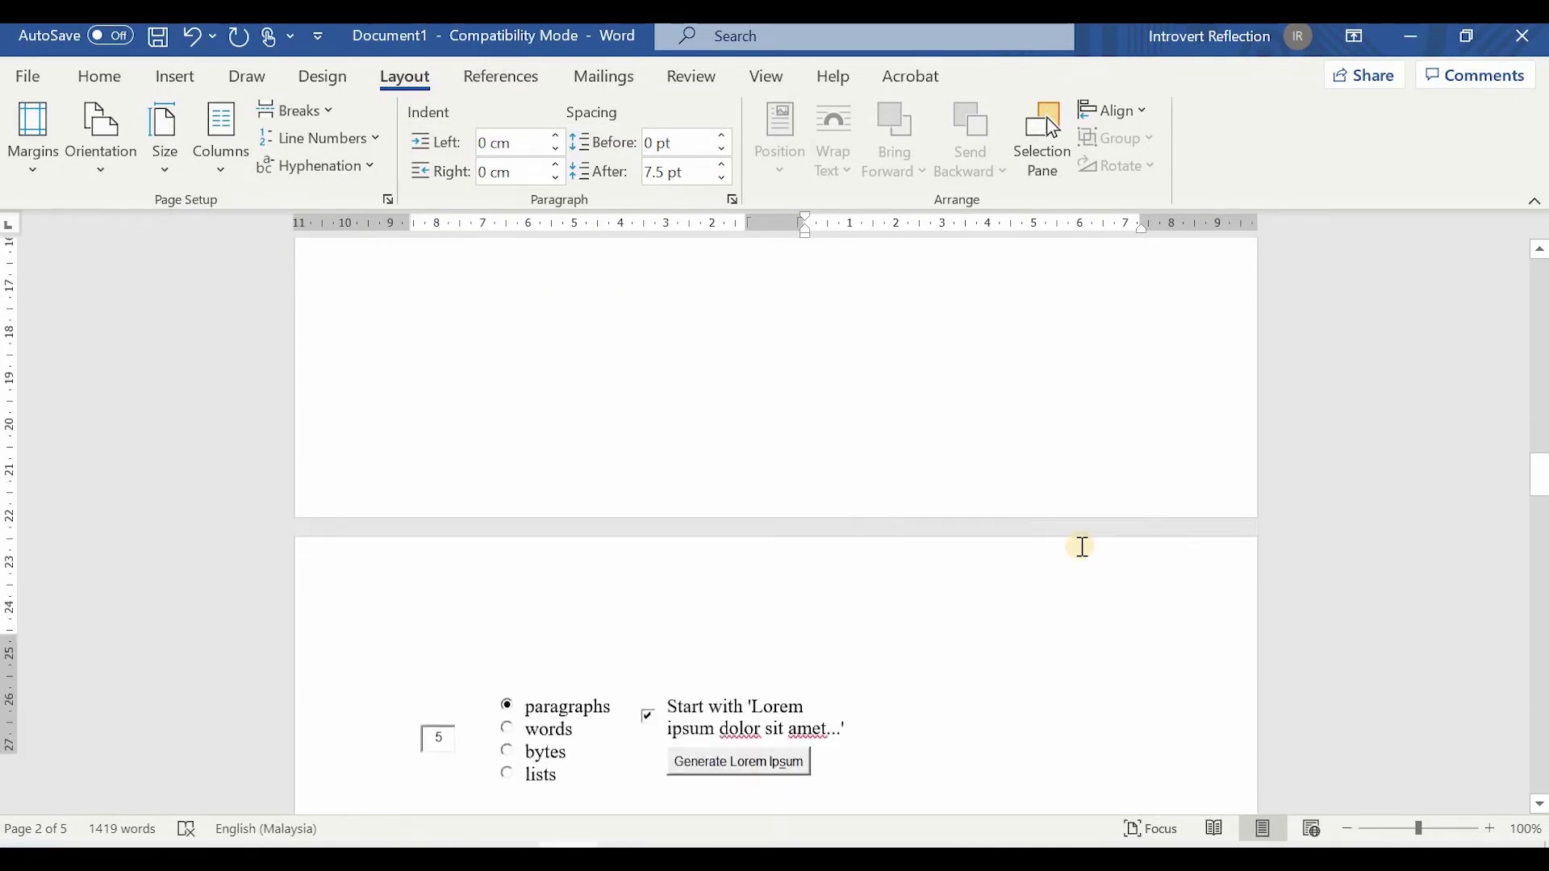
{"action": "scroll", "coordinate": [387, 498], "scroll_direction": "up", "scroll_amount": 8}
{"action": "scroll", "coordinate": [450, 664], "scroll_direction": "down", "scroll_amount": 5}
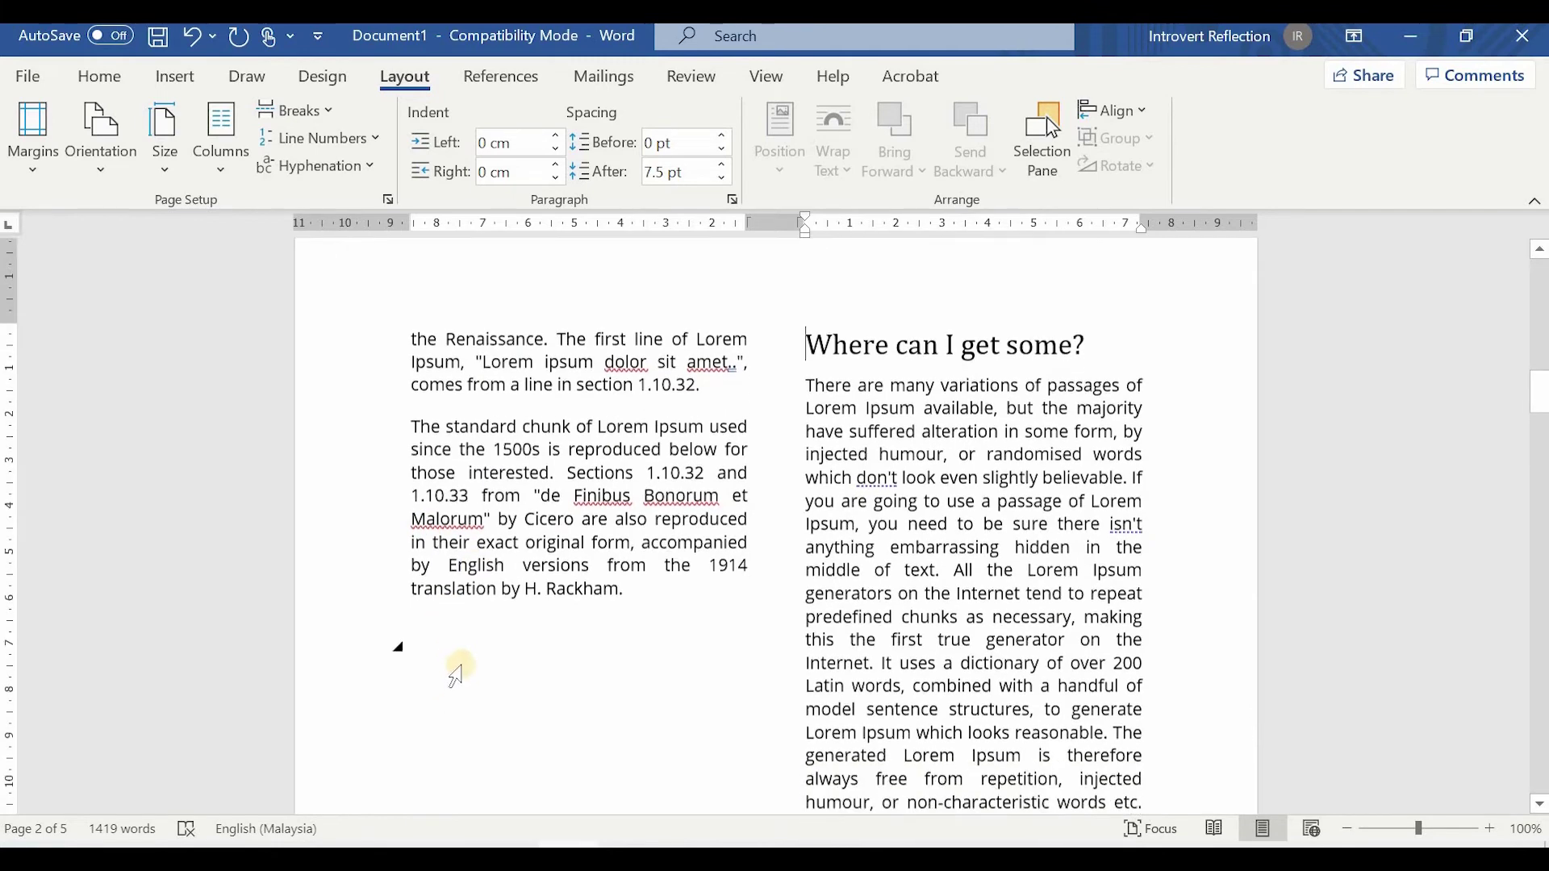
{"action": "scroll", "coordinate": [1062, 563], "scroll_direction": "up", "scroll_amount": 15}
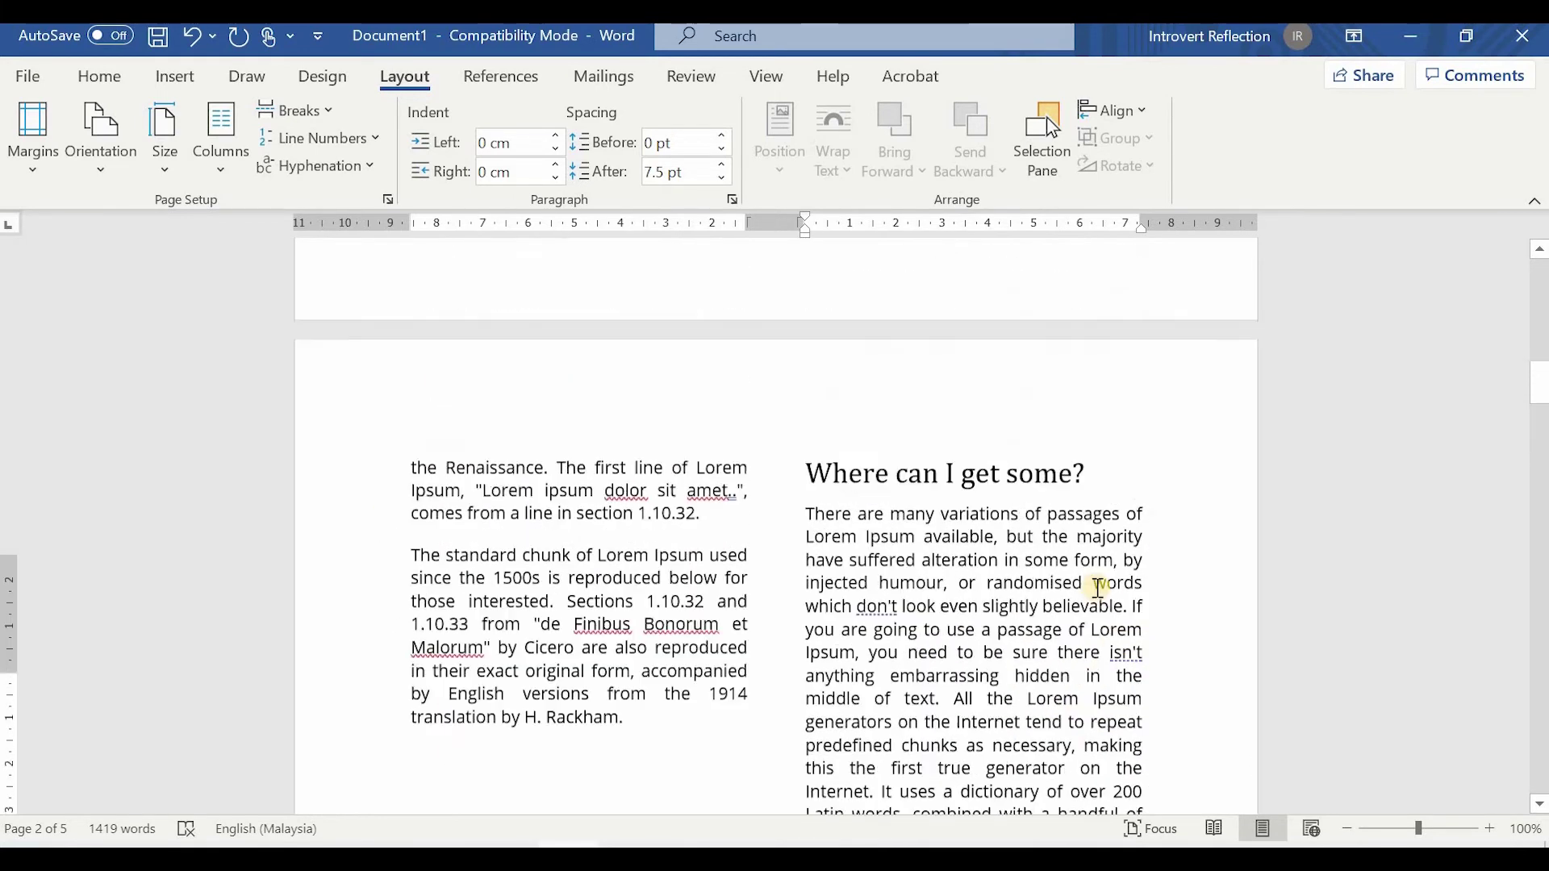